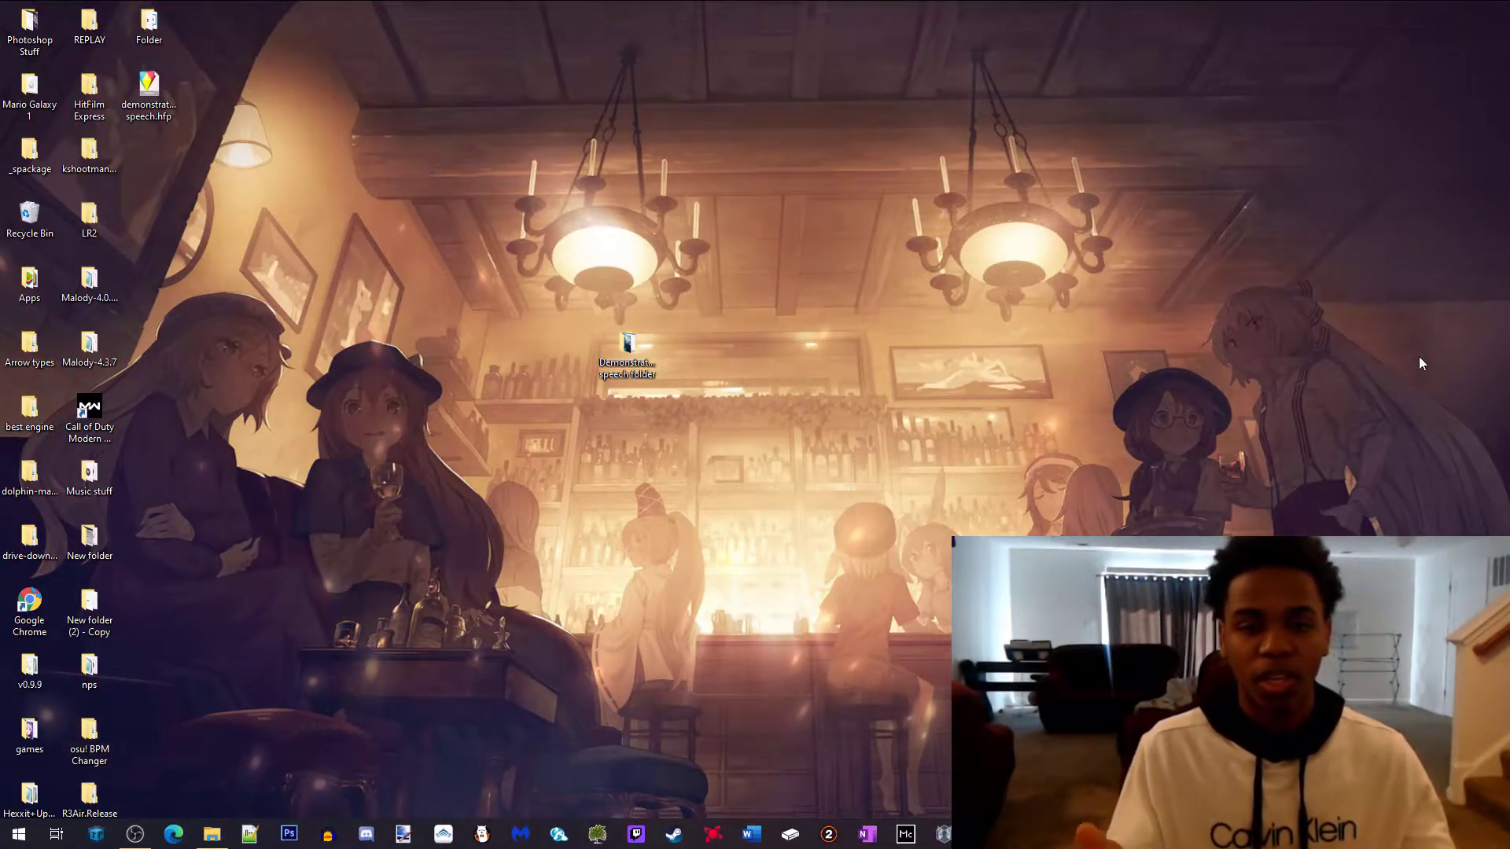
Step: Switch to OBS, shrink the webcam source into the lower-right corner of the scene, and return to Photoshop
click(627, 354)
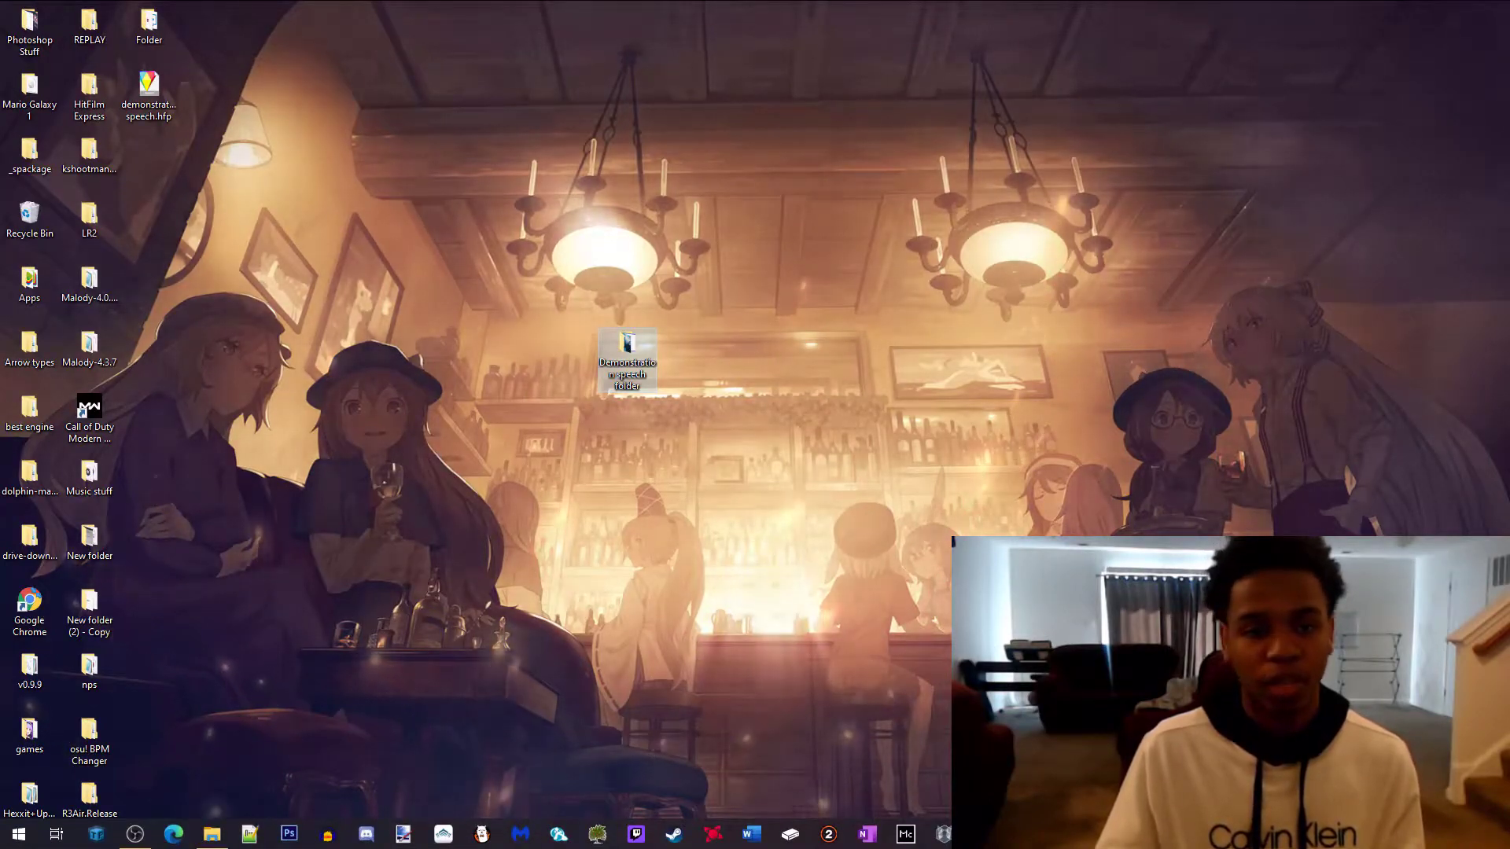
key(alt+Tab)
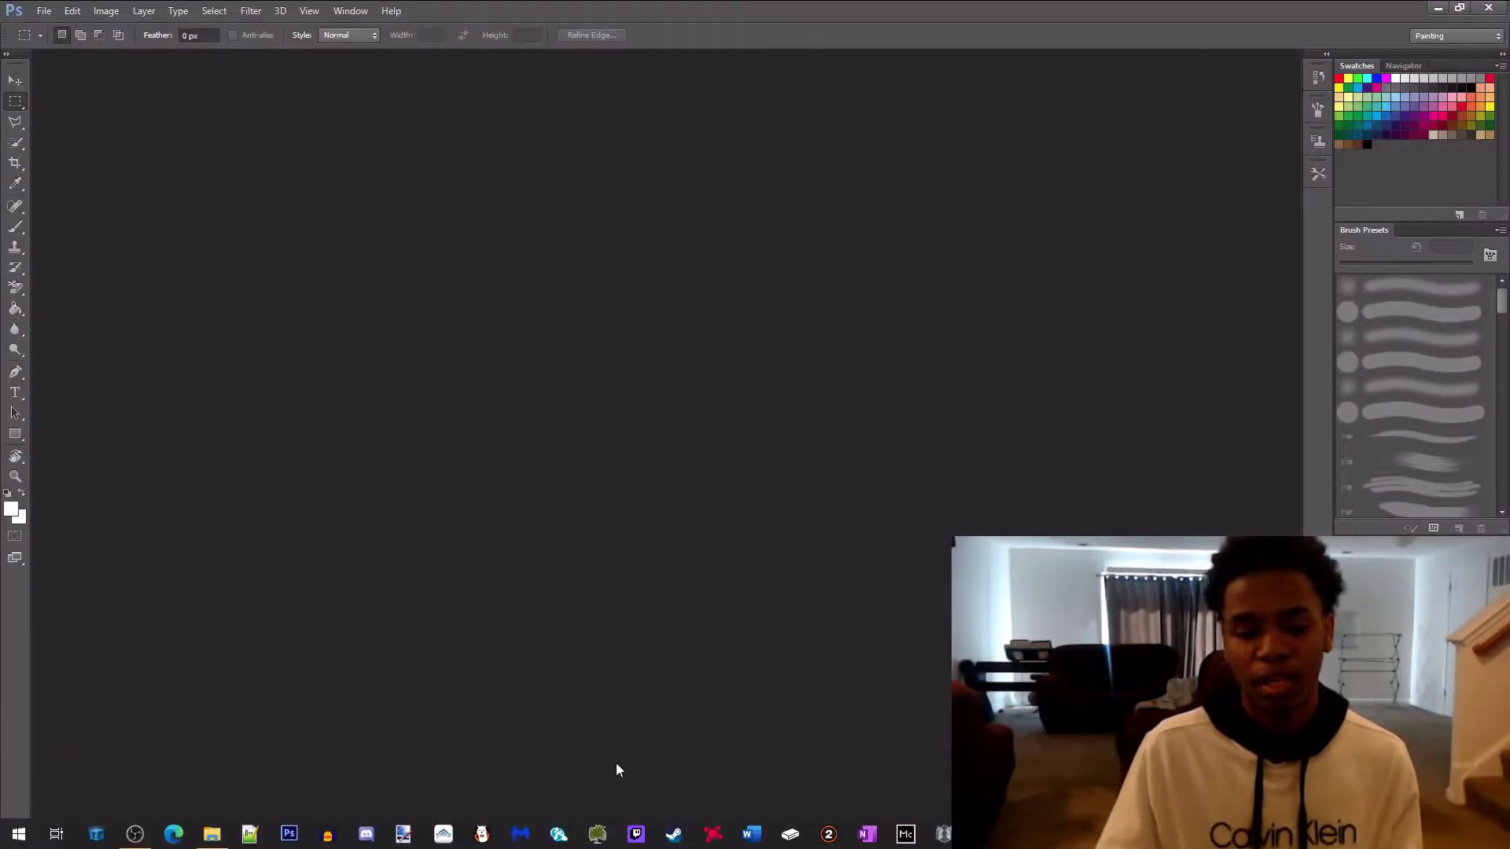
click(149, 840)
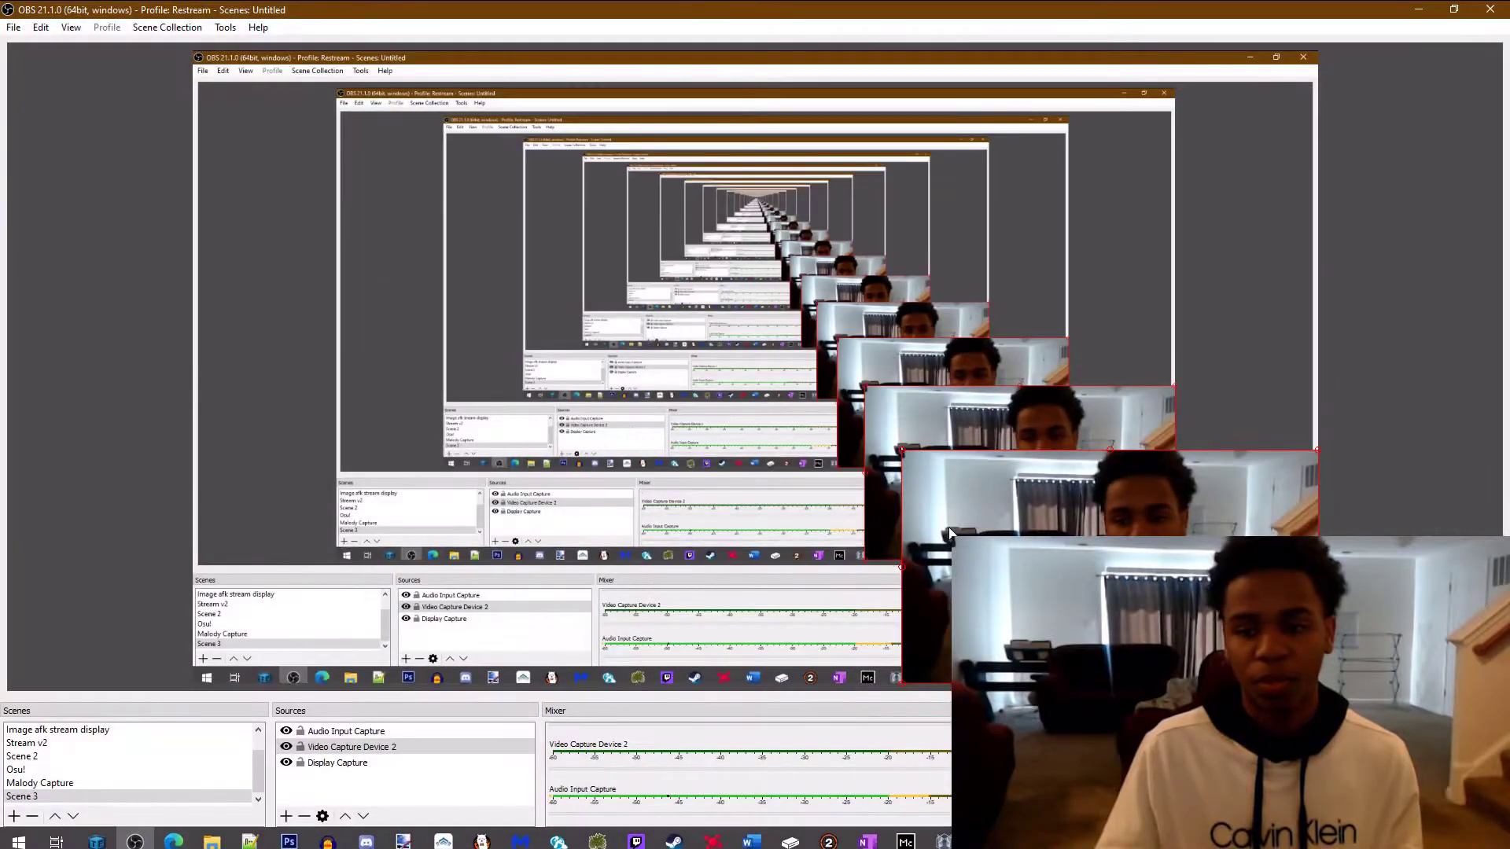
drag(904, 451, 1128, 577)
drag(1225, 584, 1231, 591)
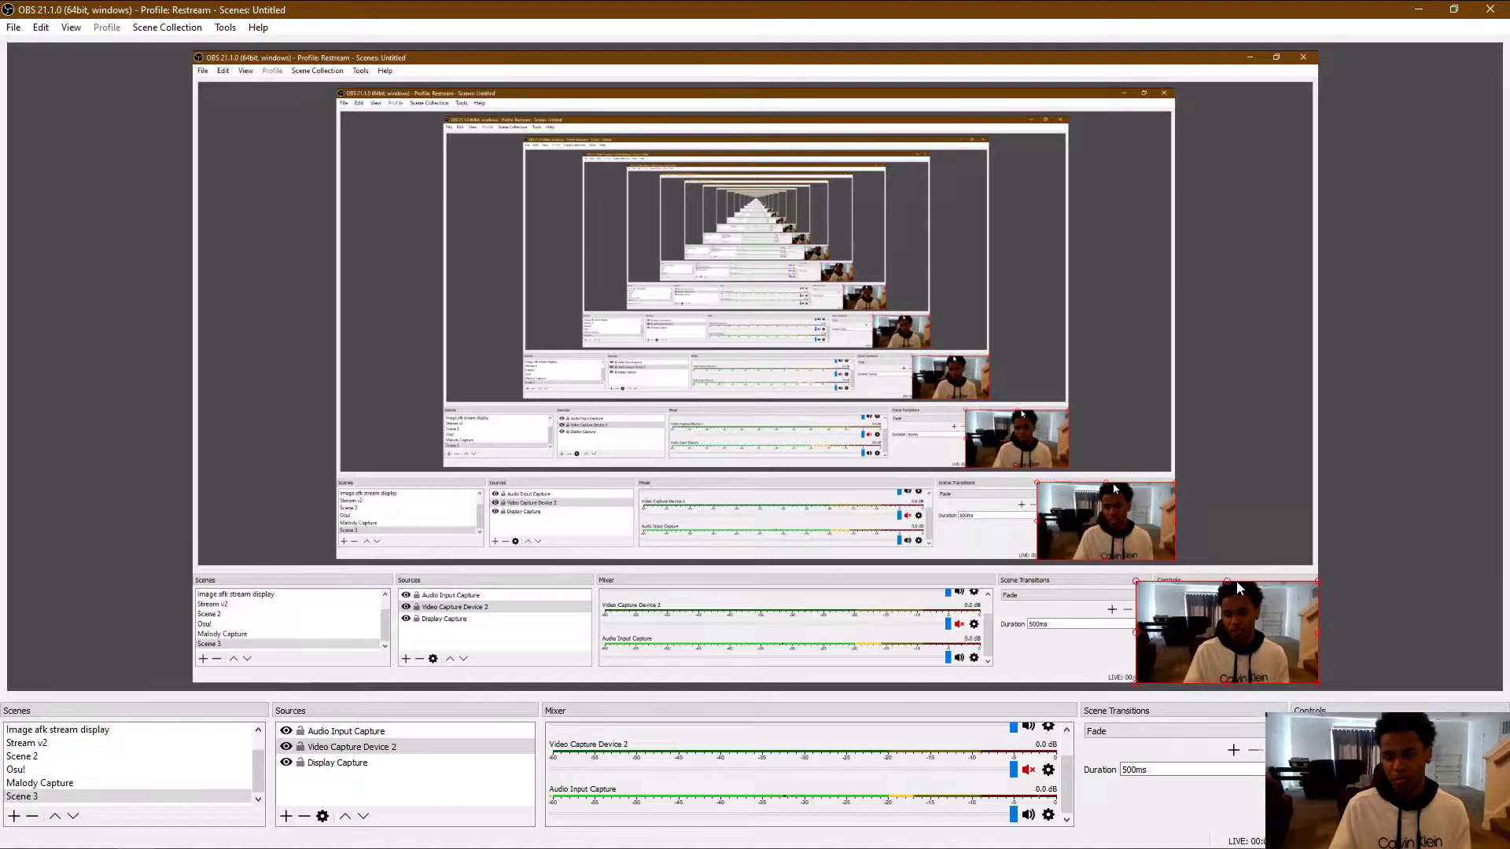
click(1418, 9)
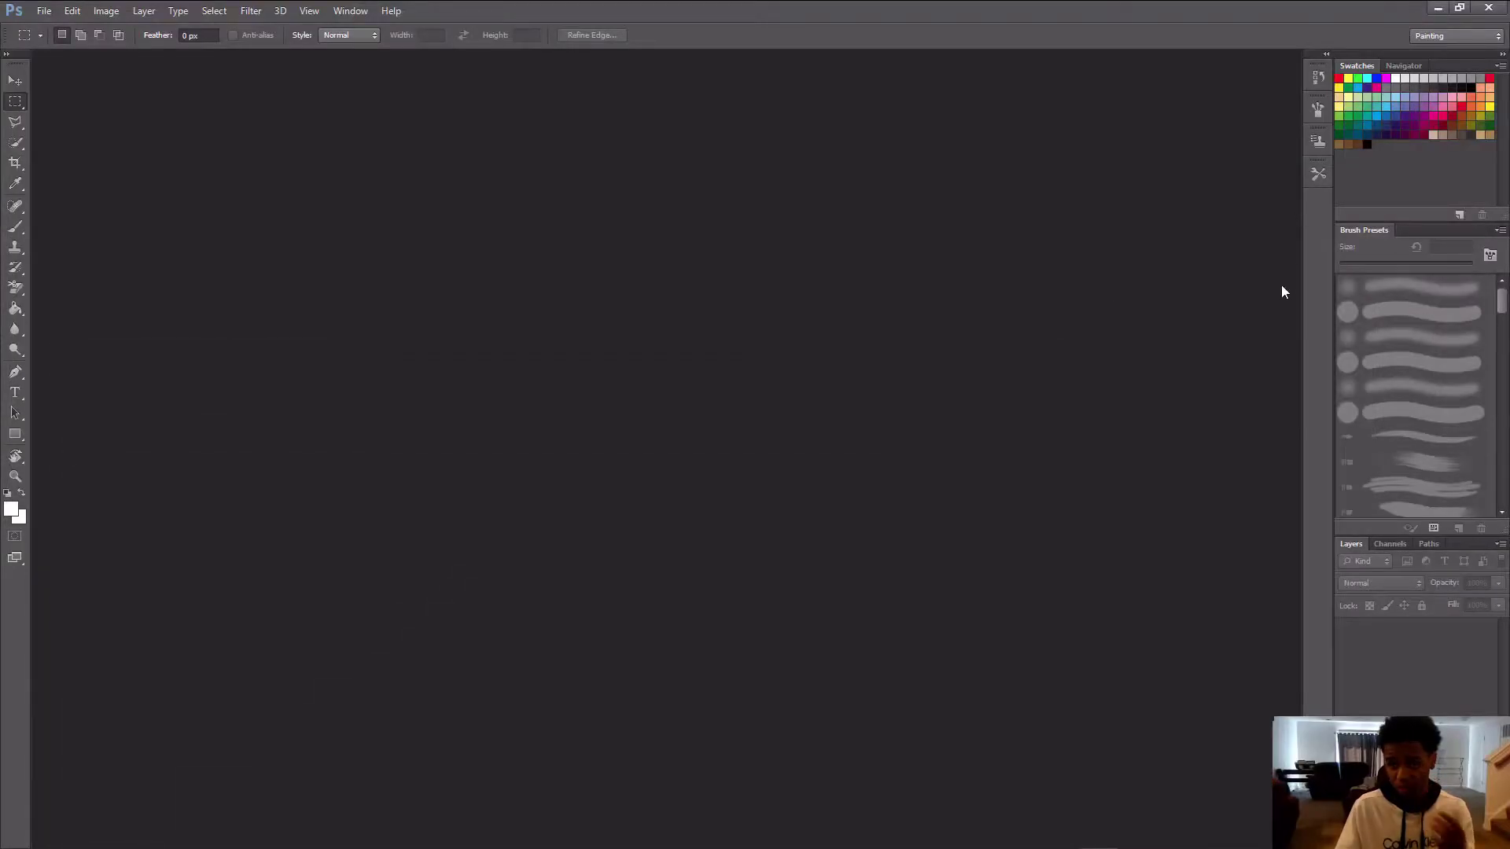
Step: Open the image uta4.jpg from the Demonstration speech folder
click(41, 11)
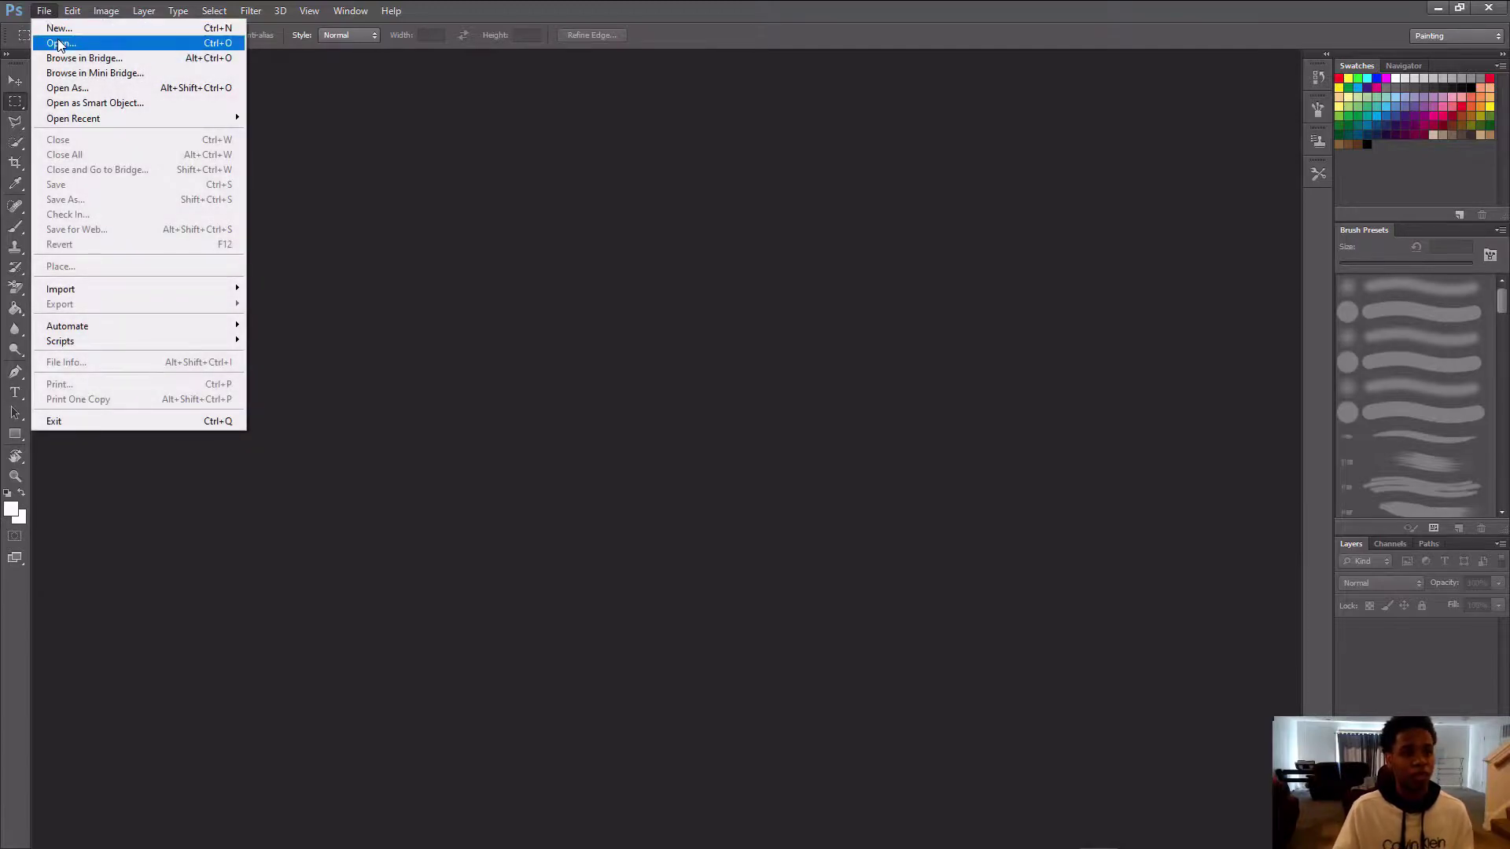
click(60, 44)
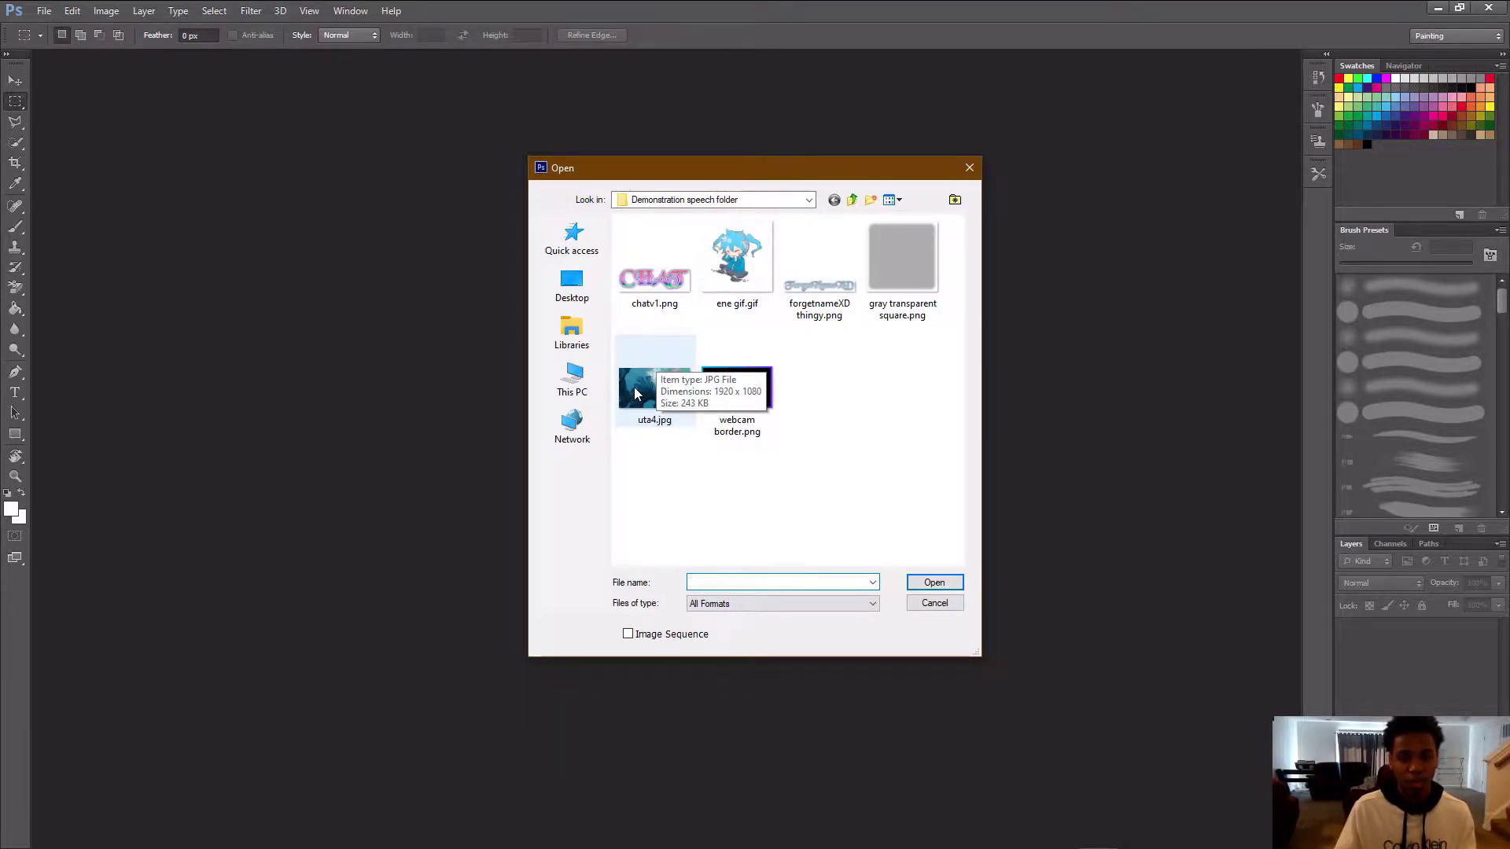
click(633, 390)
double_click(635, 392)
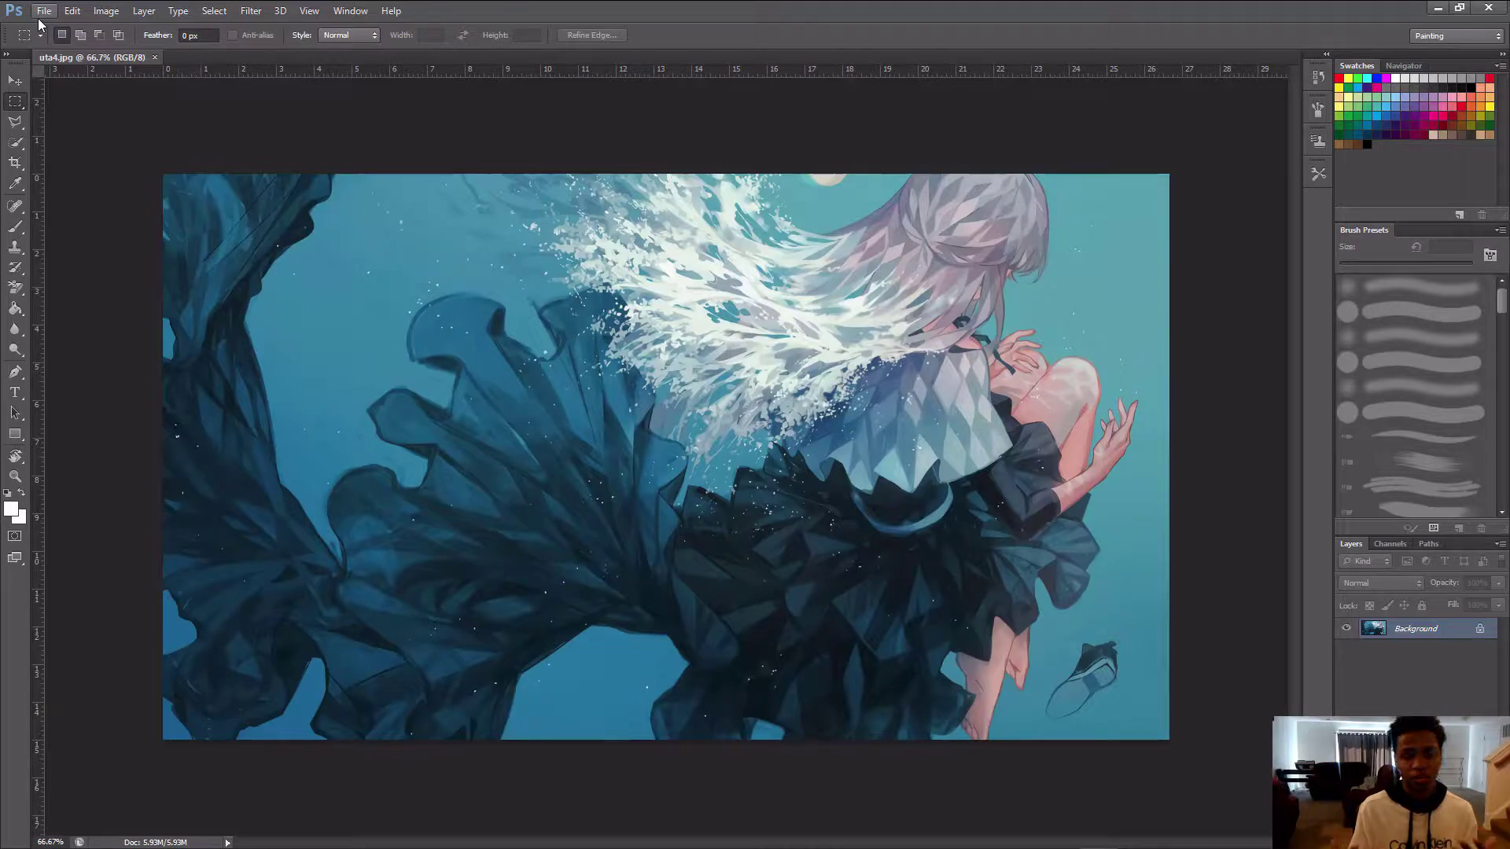
Step: Create a new 1280 x 720 pixel document at 72 pixels/inch in RGB Color with a transparent background
click(44, 12)
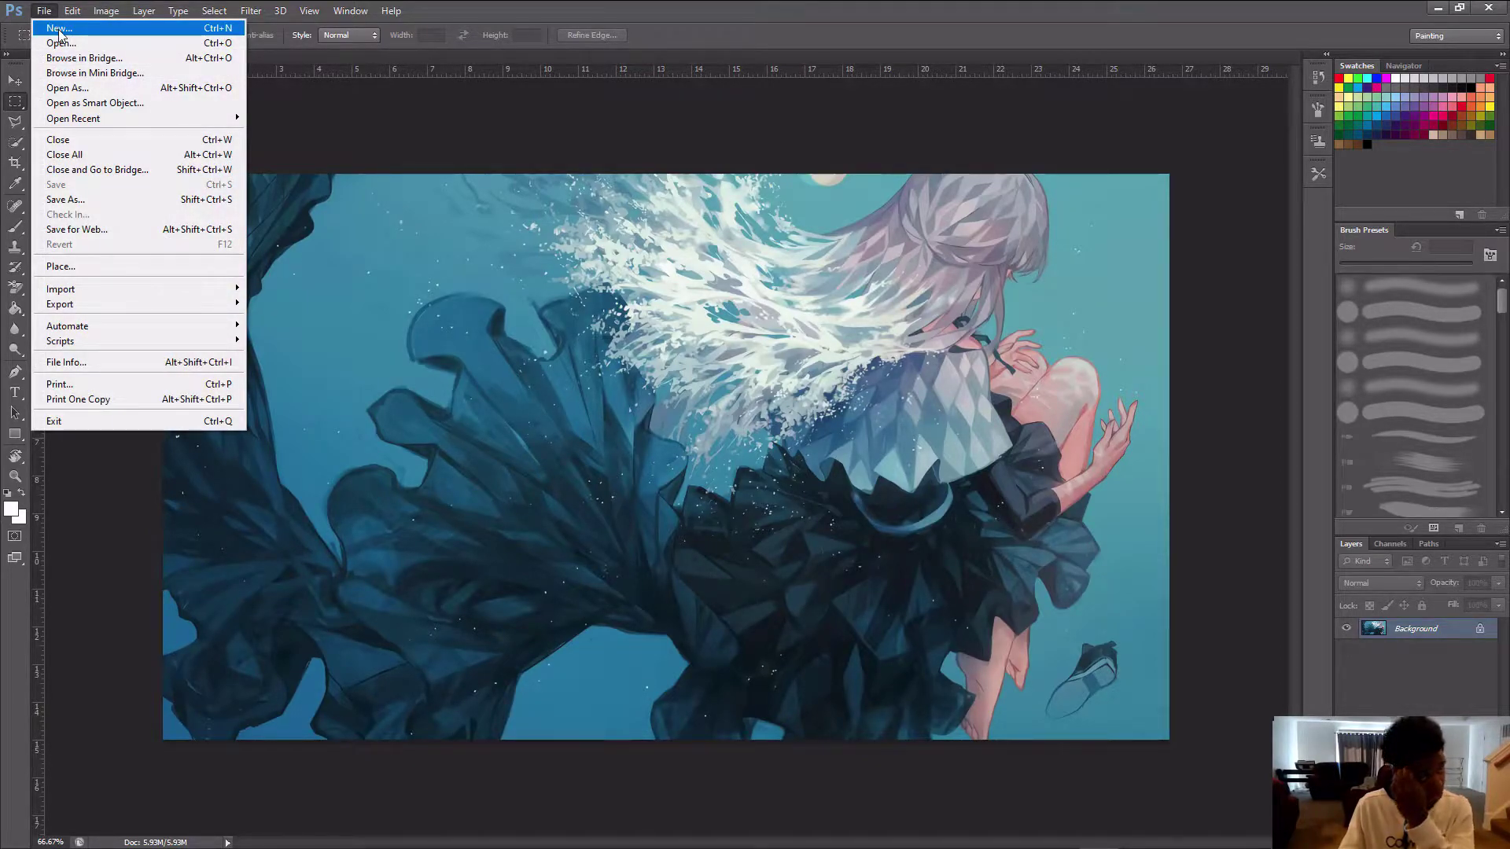
click(59, 30)
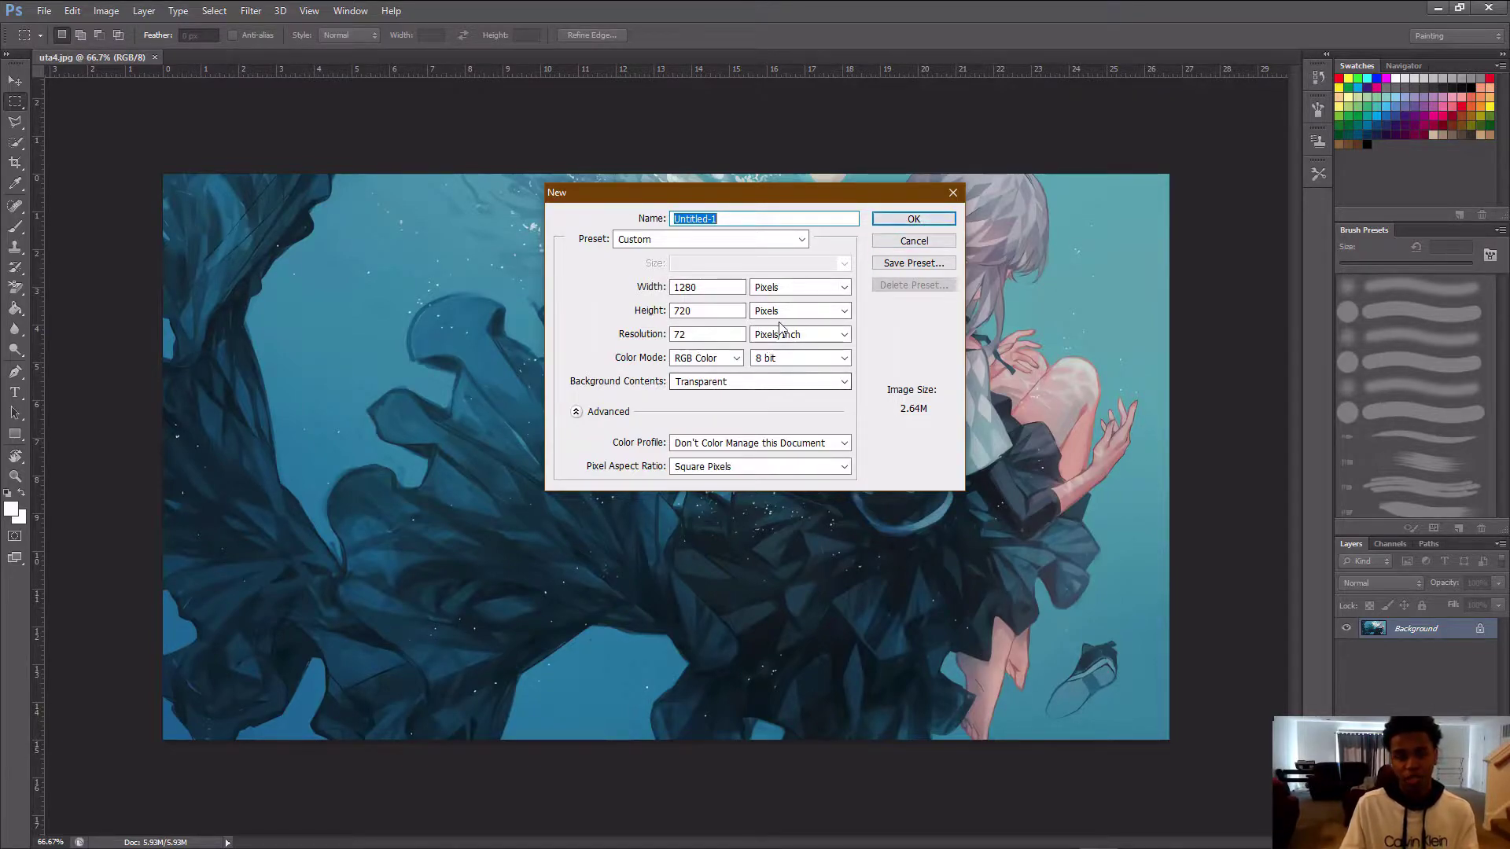
click(909, 224)
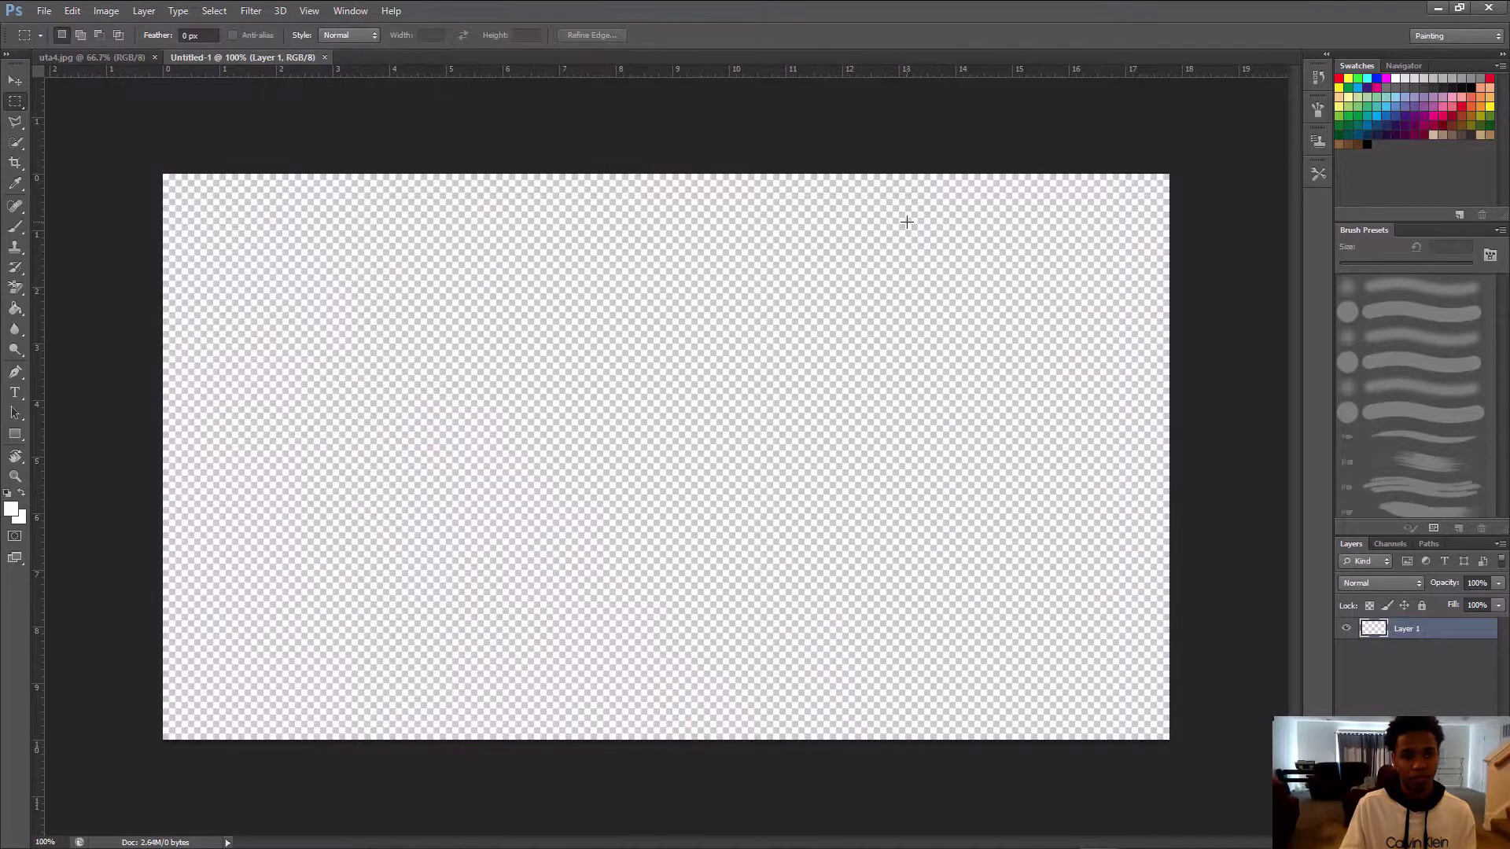
Step: Select a narrow full-height strip along the canvas's left edge and fill it with white using the Paint Bucket
click(14, 85)
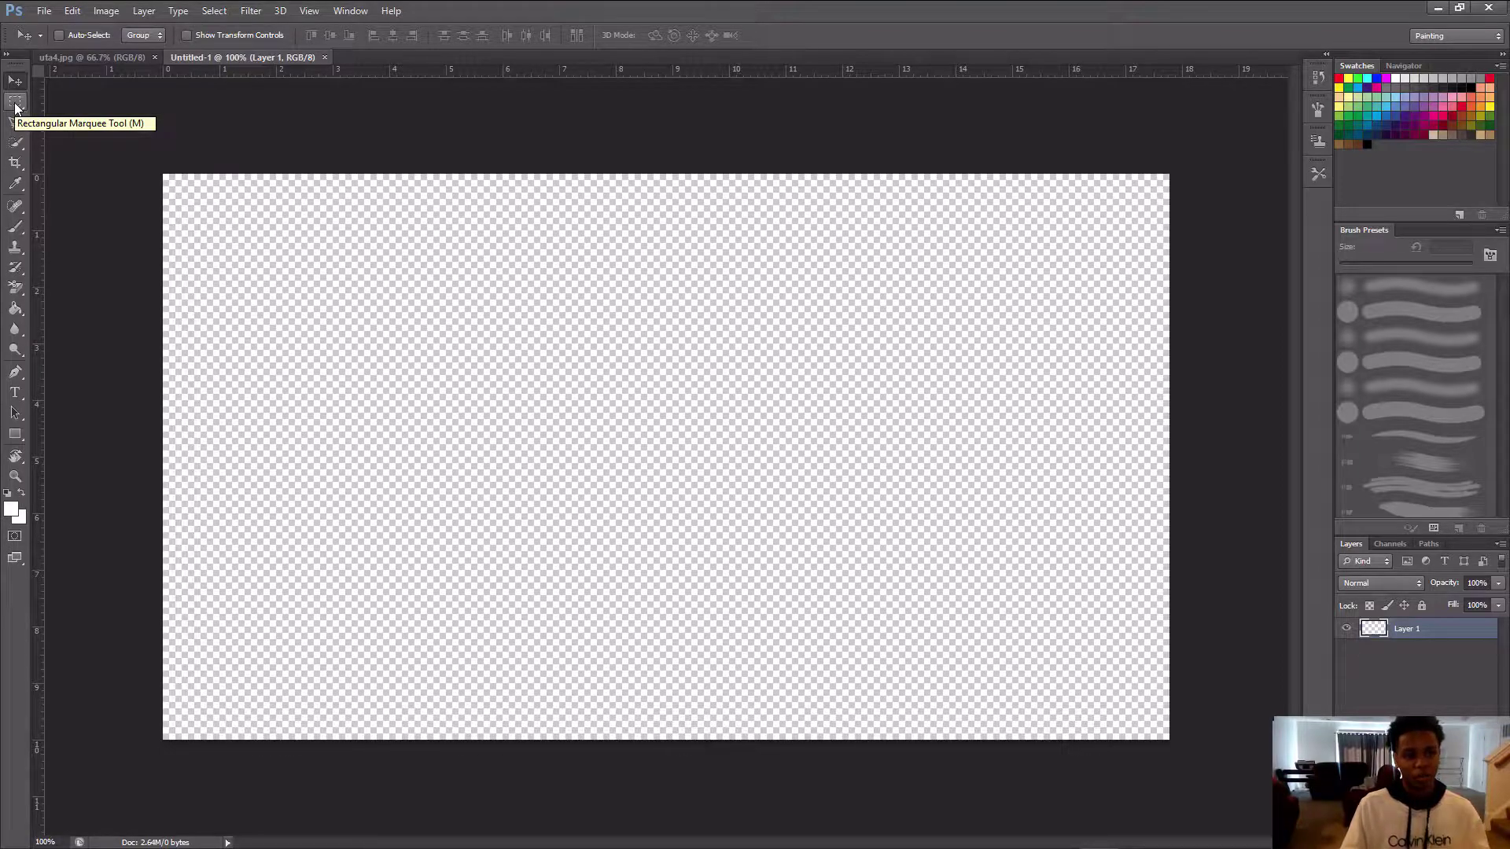
click(16, 103)
drag(159, 176, 180, 746)
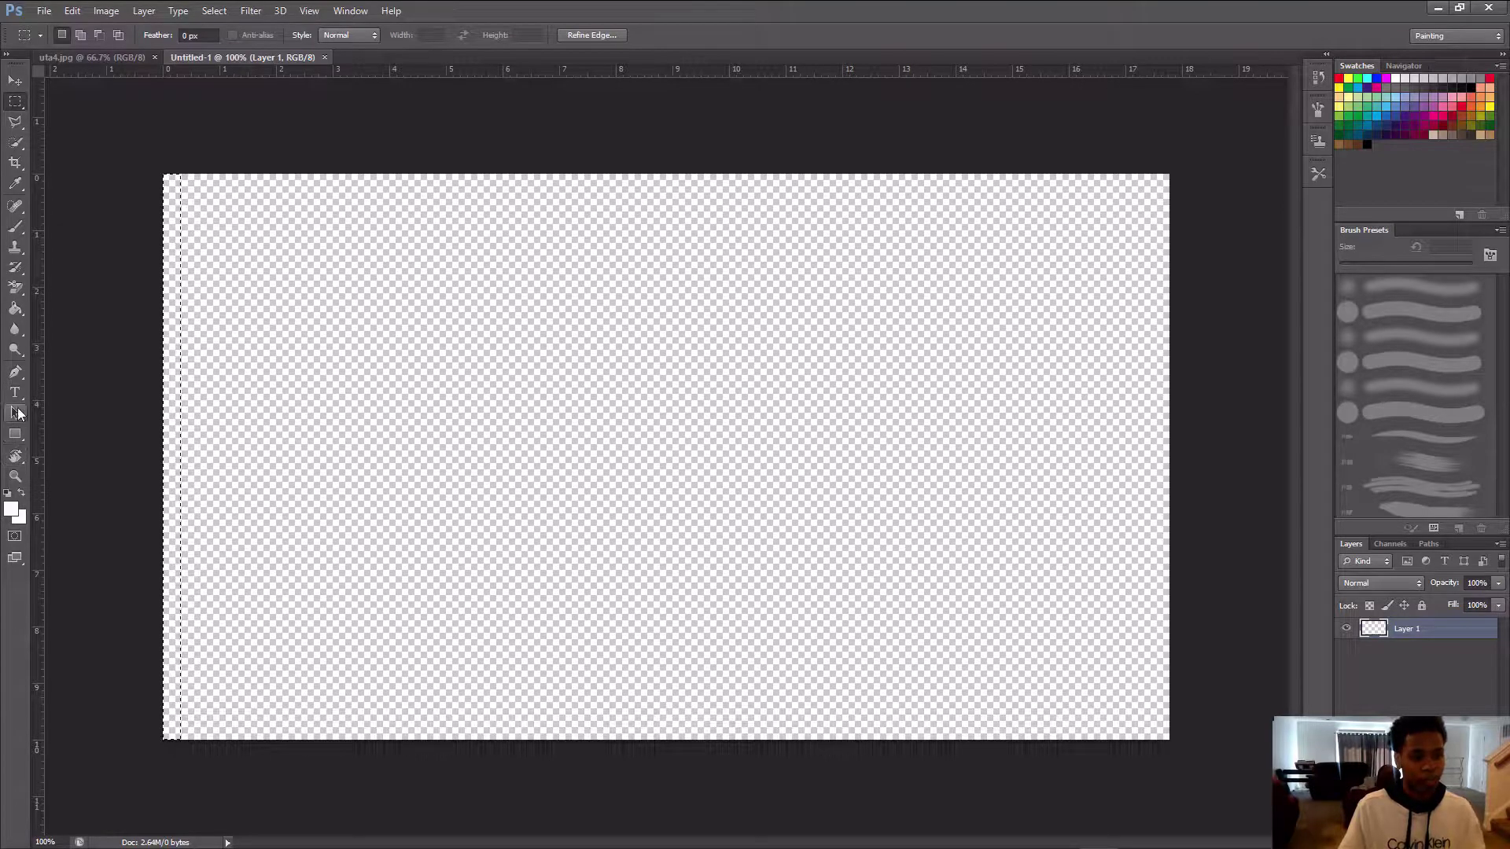
click(15, 311)
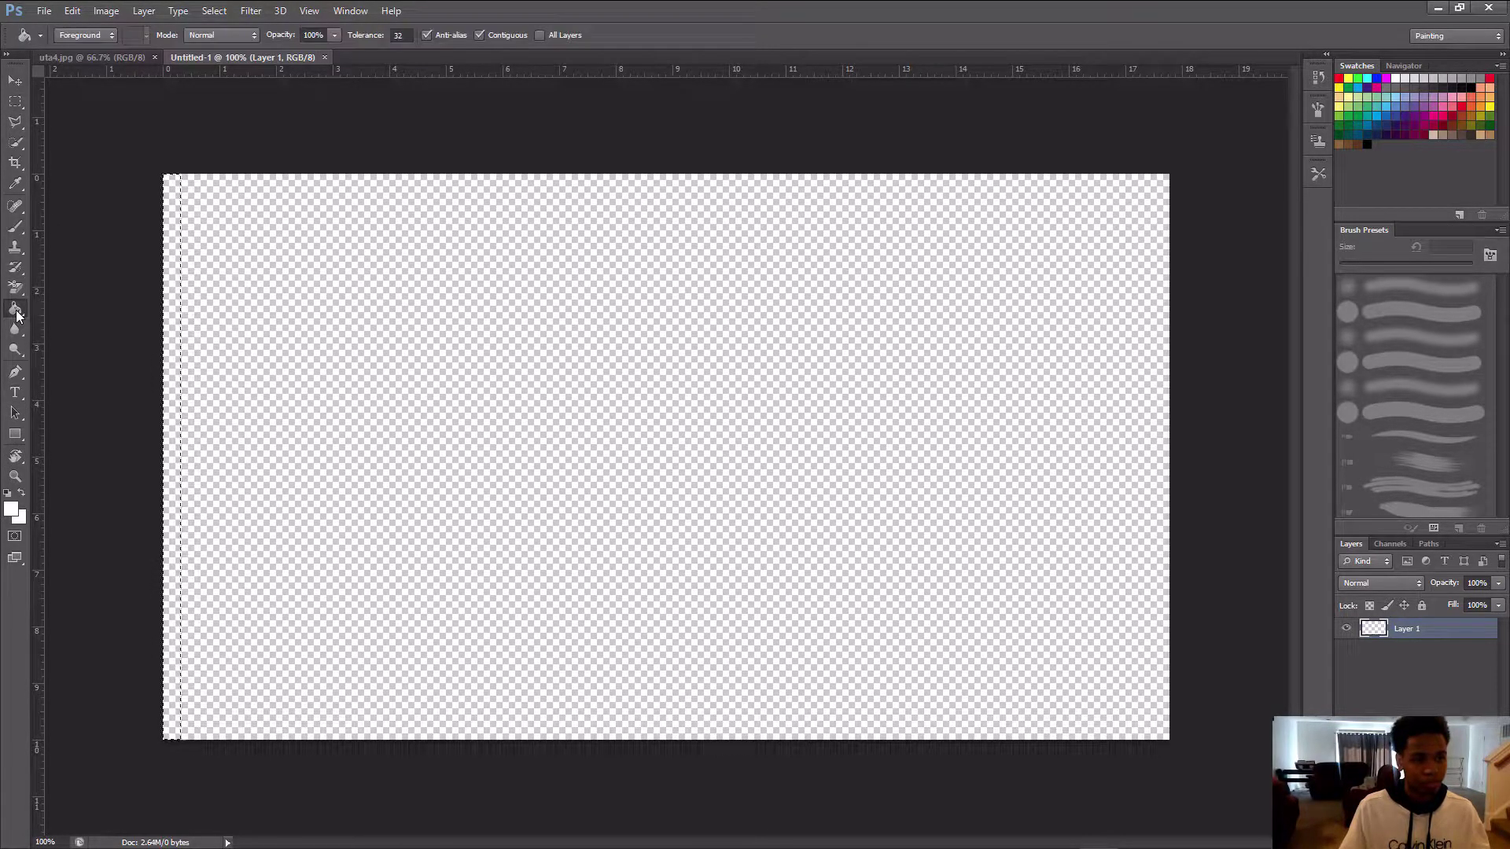
click(176, 291)
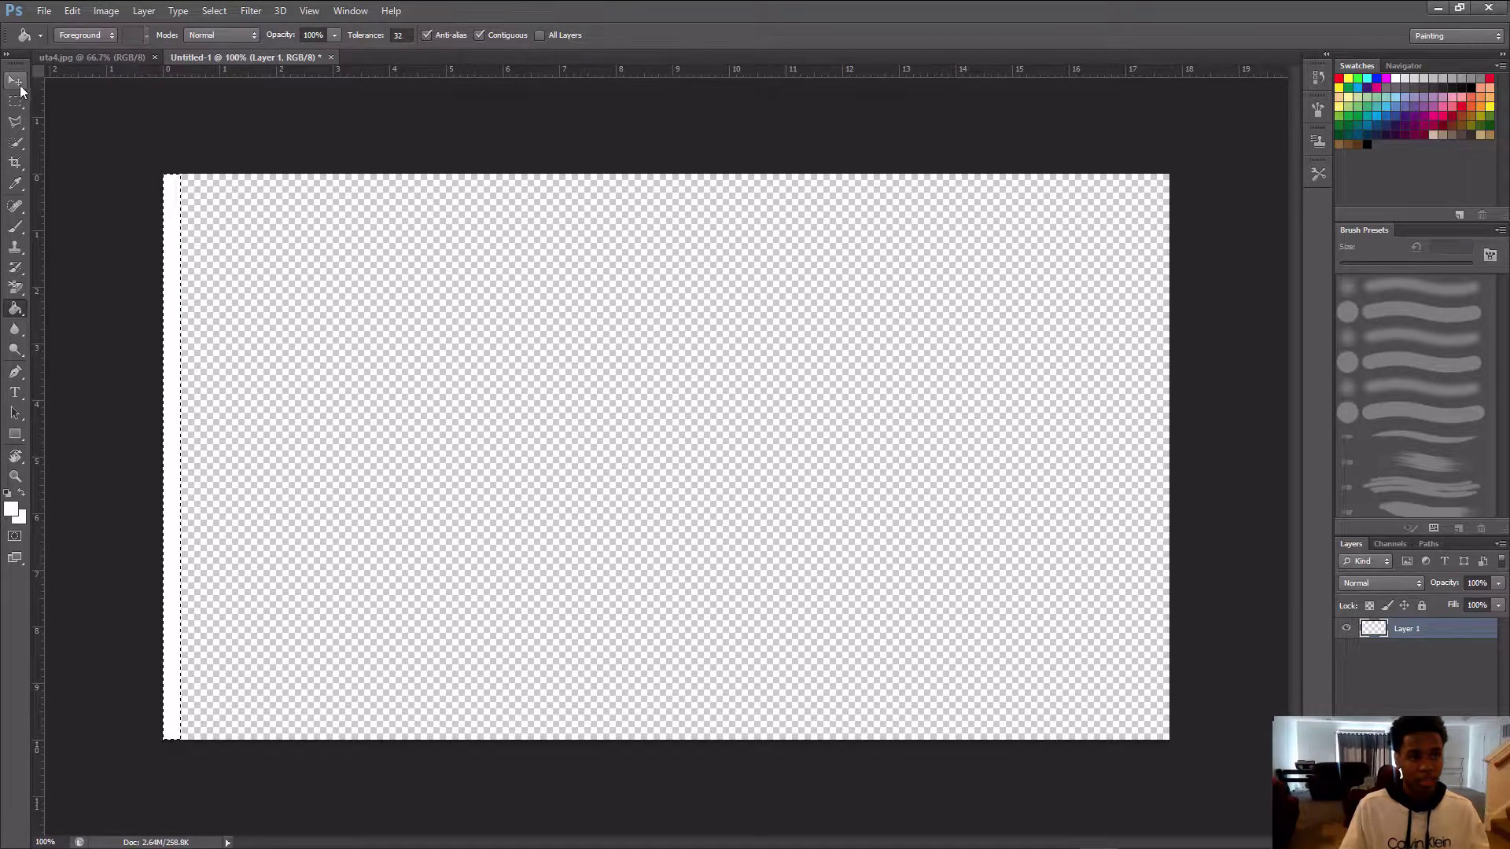
Step: Duplicate the white strip's layer and move the copy to the canvas's right edge
right_click(1412, 635)
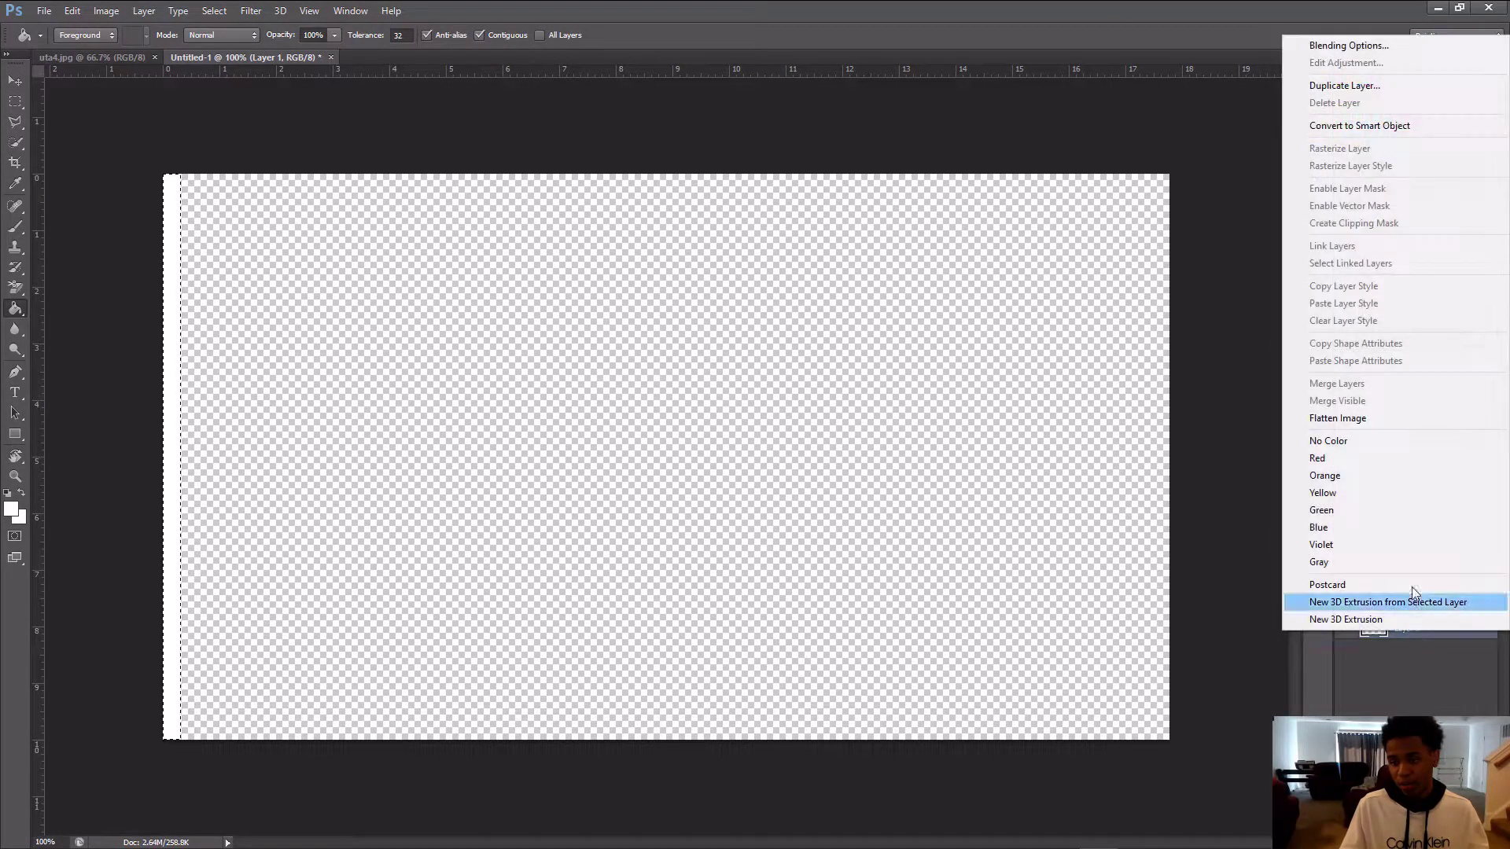
click(1343, 85)
click(900, 254)
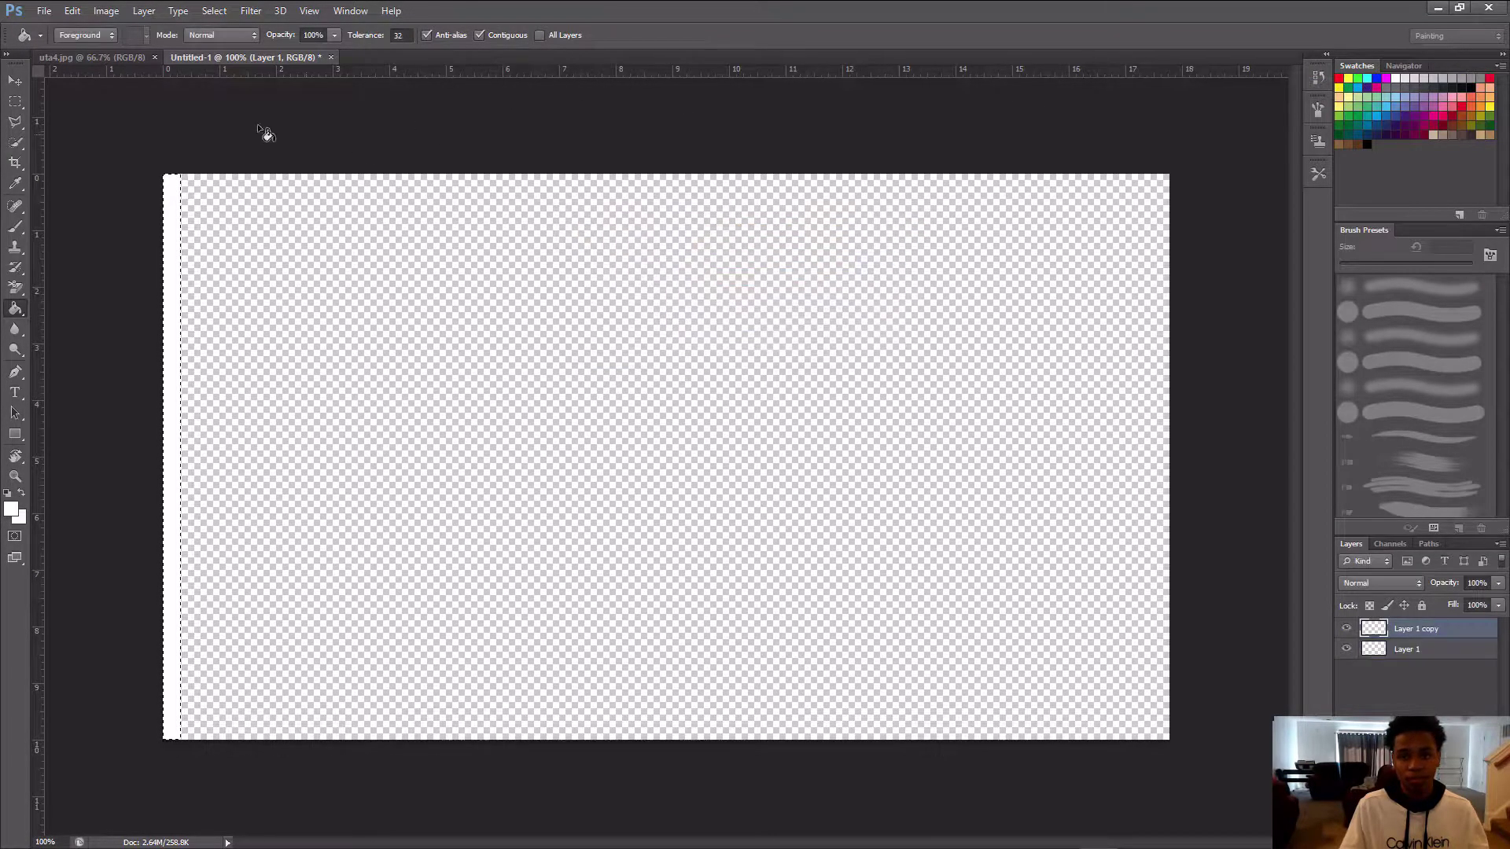
key(v)
drag(169, 211, 1154, 207)
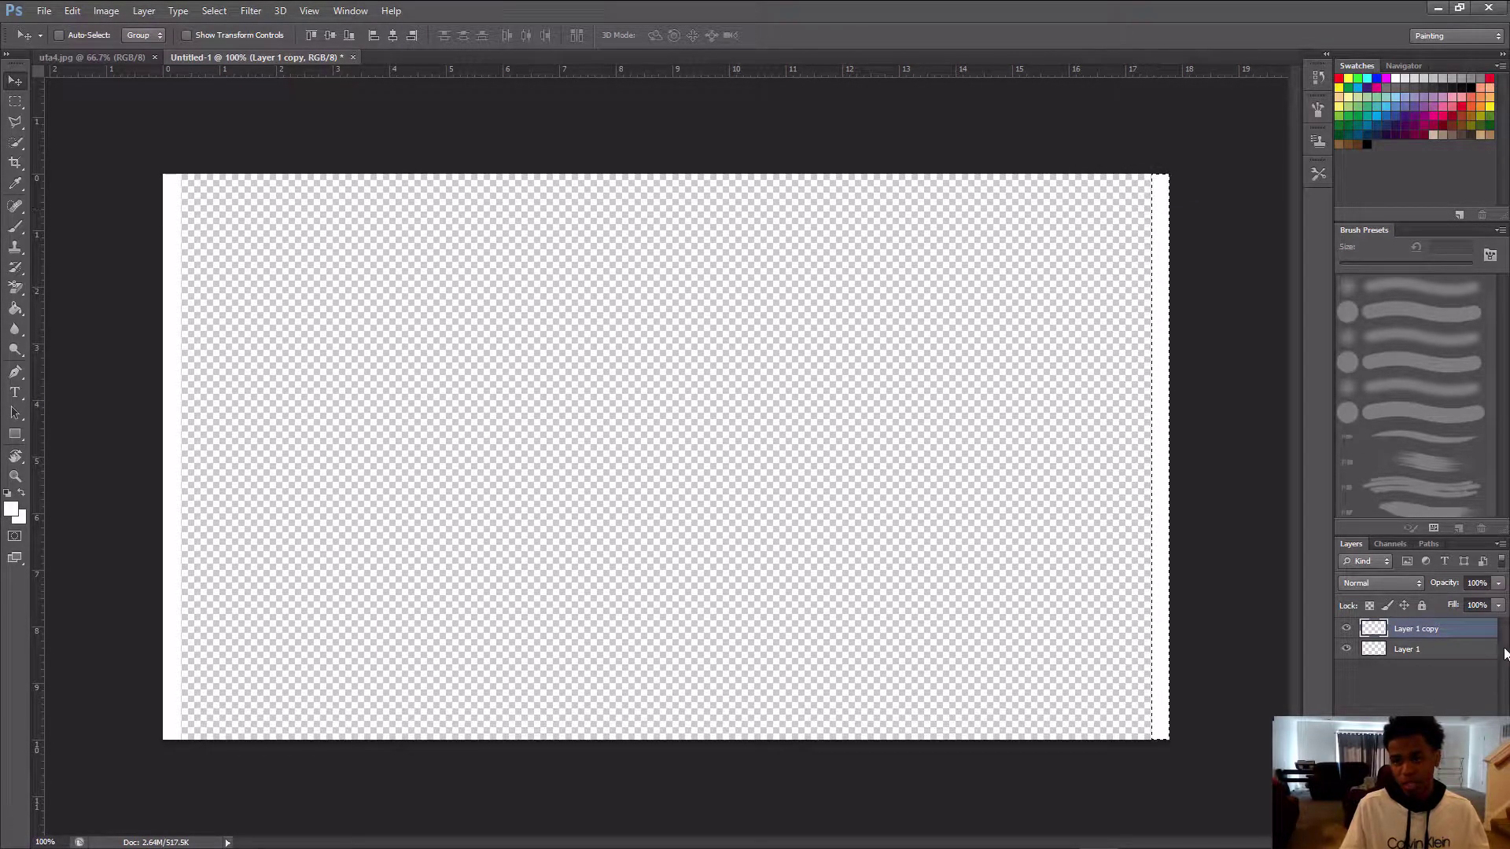
Step: Duplicate the right-edge strip's layer and move the copy to the middle of the canvas
right_click(1448, 628)
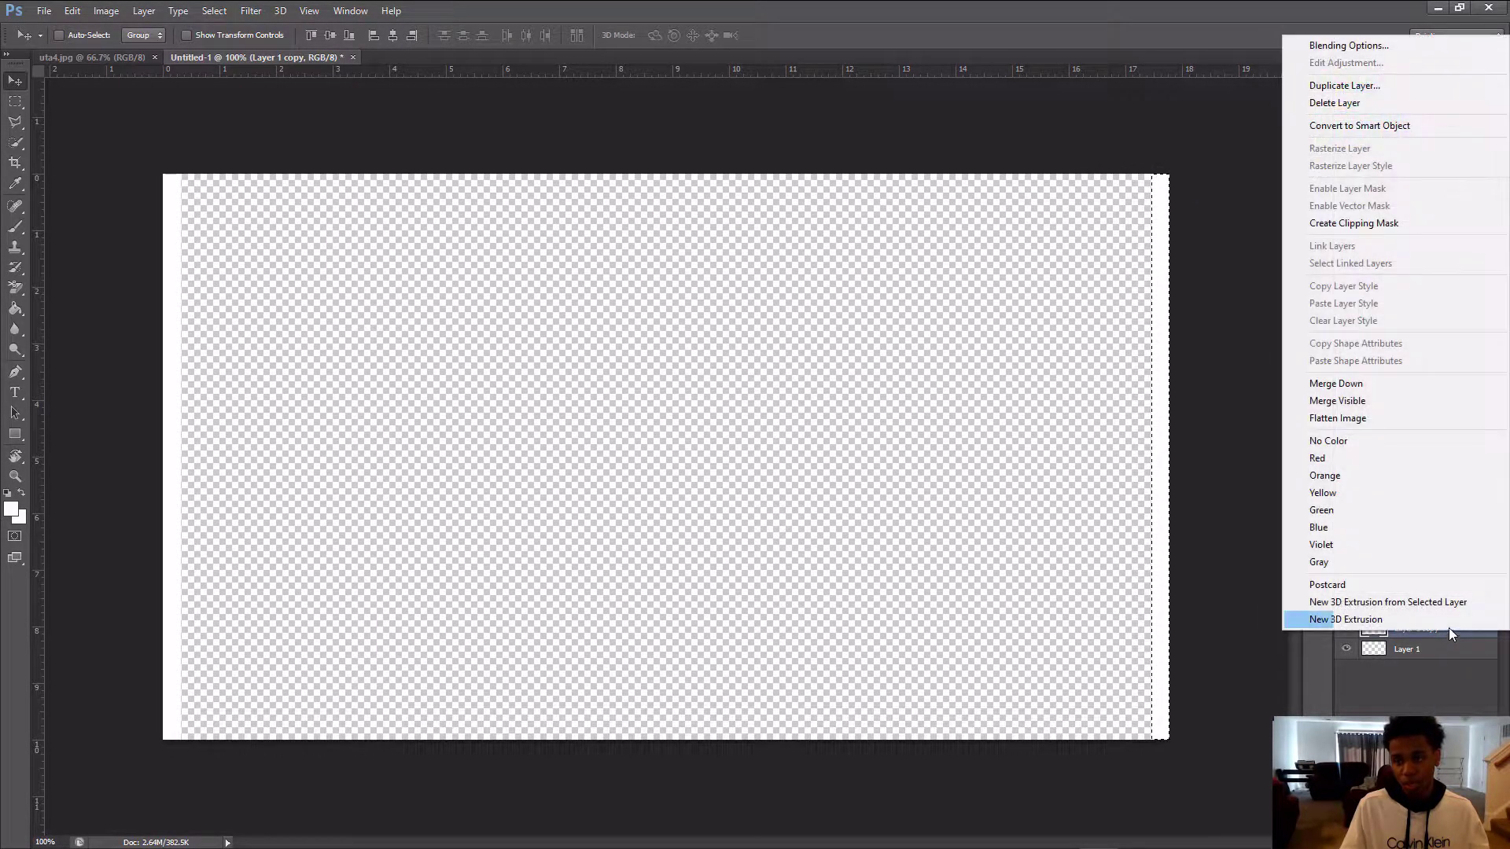
click(1344, 85)
key(Return)
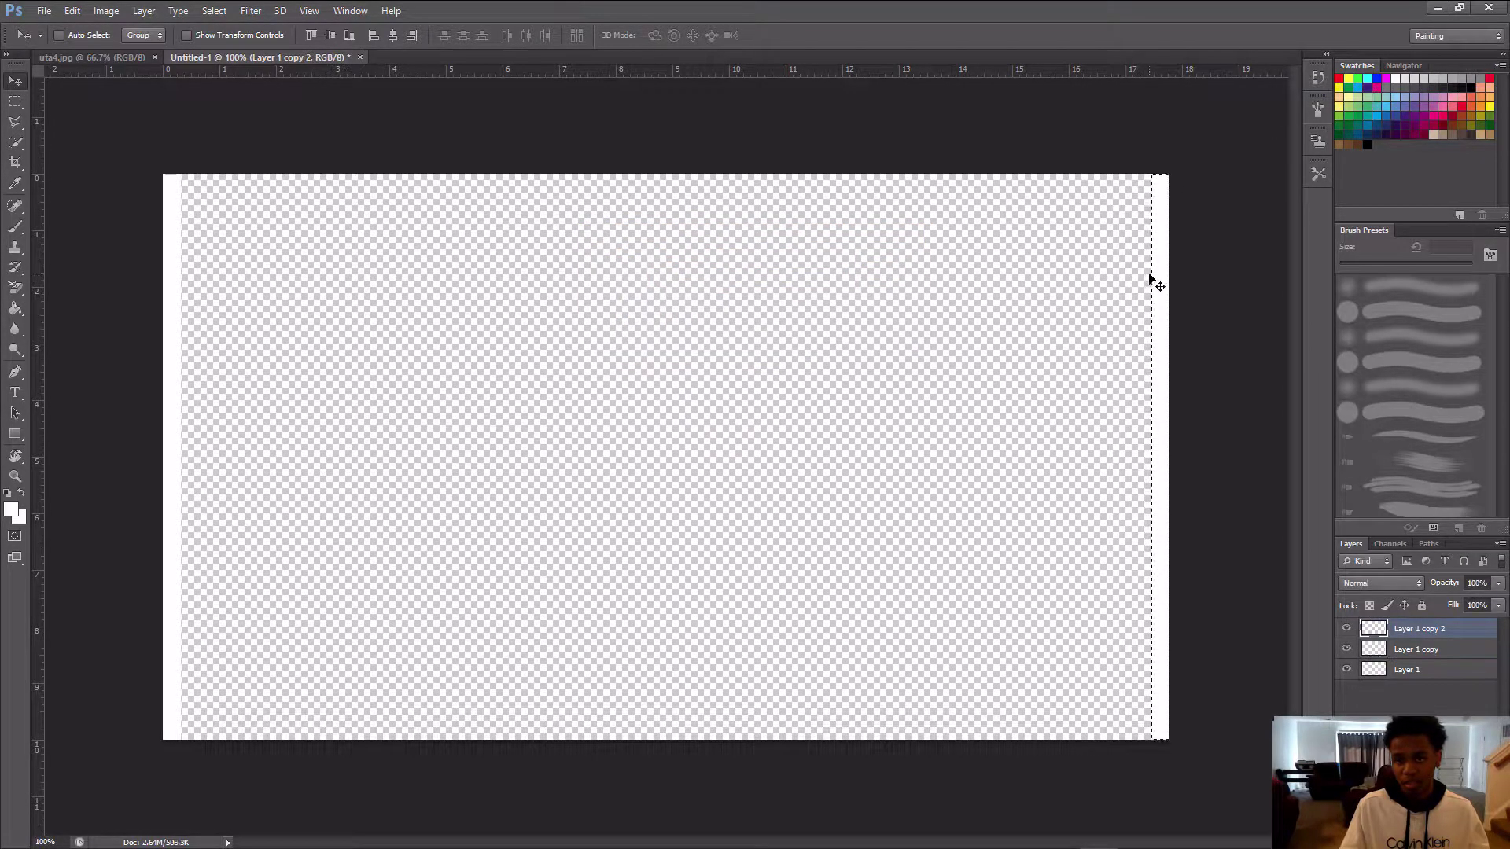
drag(1141, 280, 659, 276)
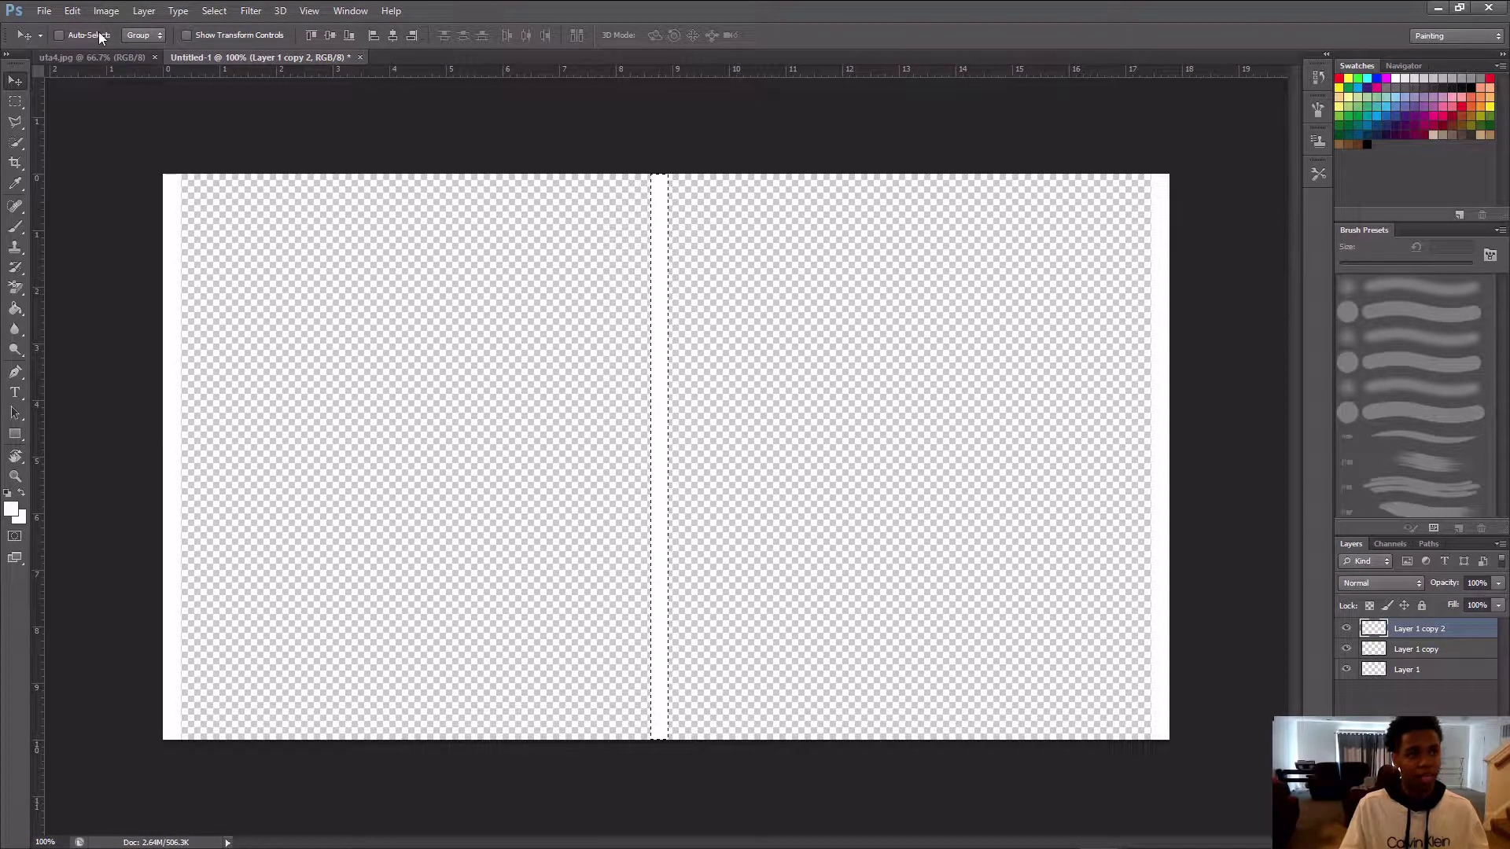
Step: Rotate the middle strip 90° clockwise and place it along the canvas's top edge, starting at the left corner
click(80, 17)
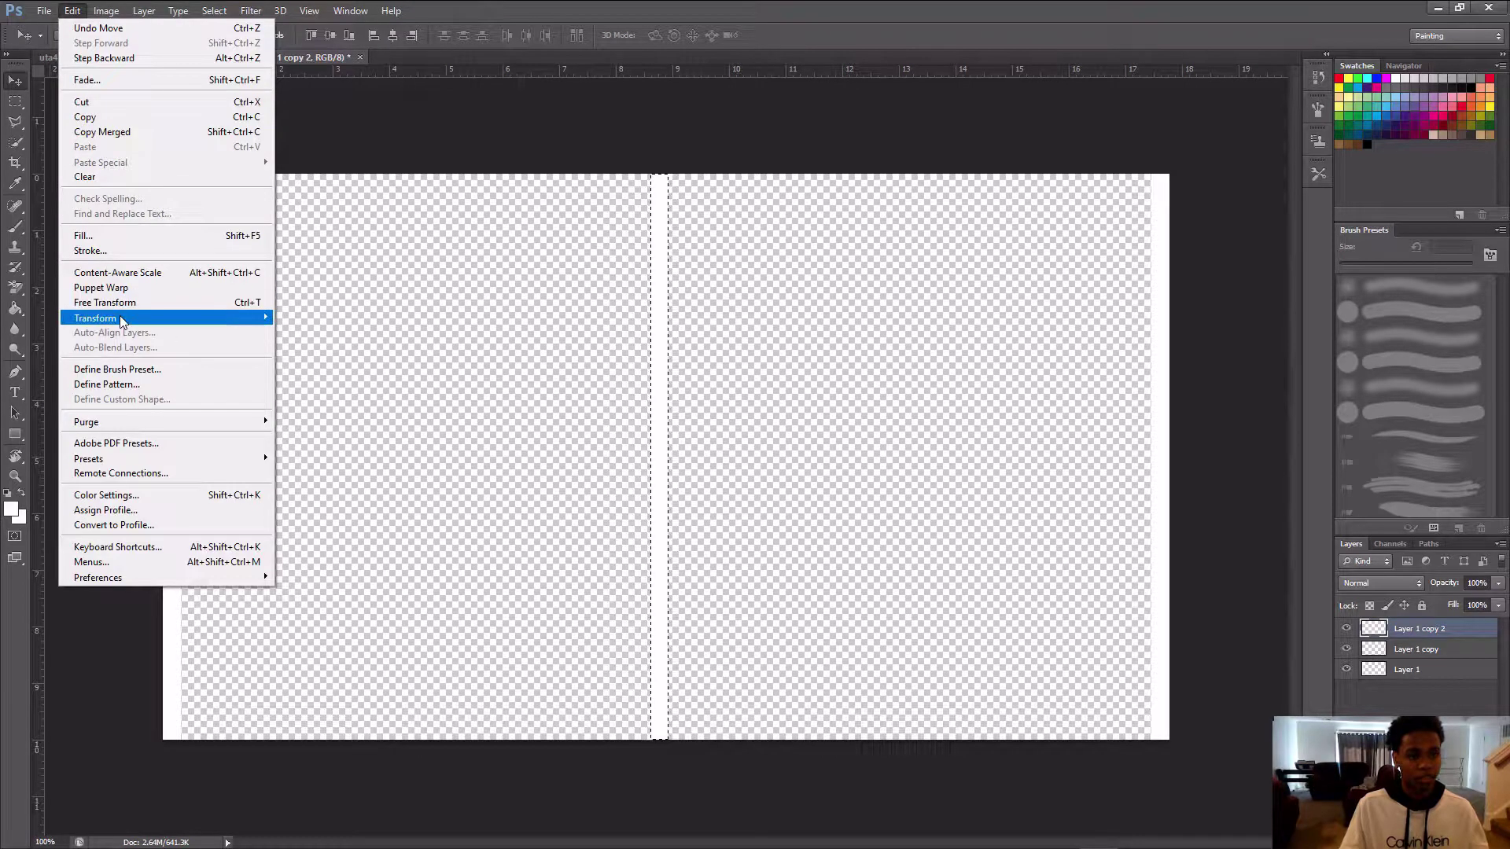
mouse_move(165, 325)
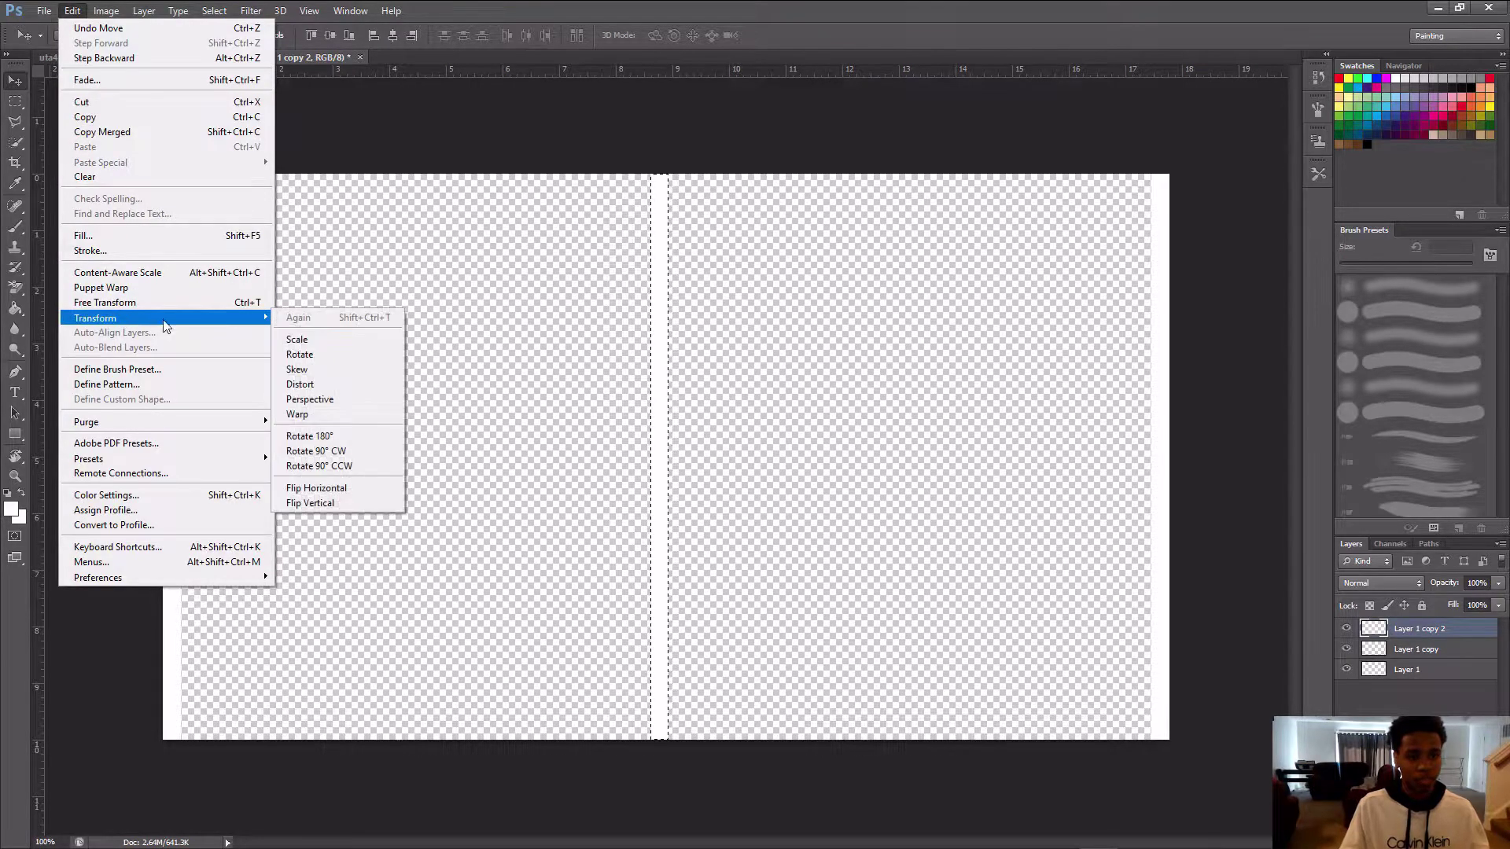
click(334, 452)
drag(546, 452, 329, 190)
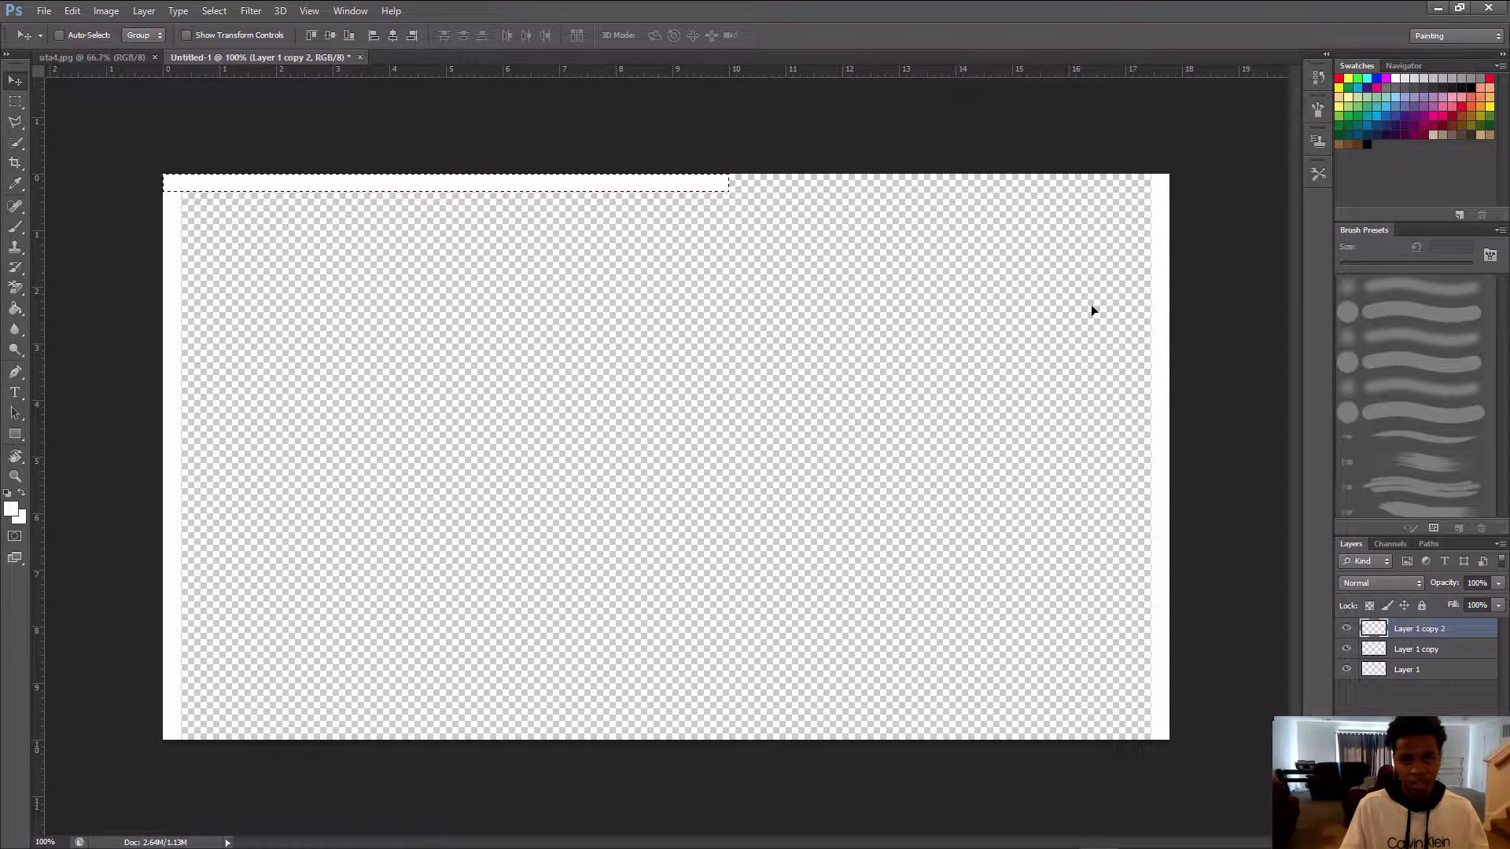
Step: Duplicate the horizontal strip's layer and move the copy along the top edge to the canvas's right corner
right_click(1430, 629)
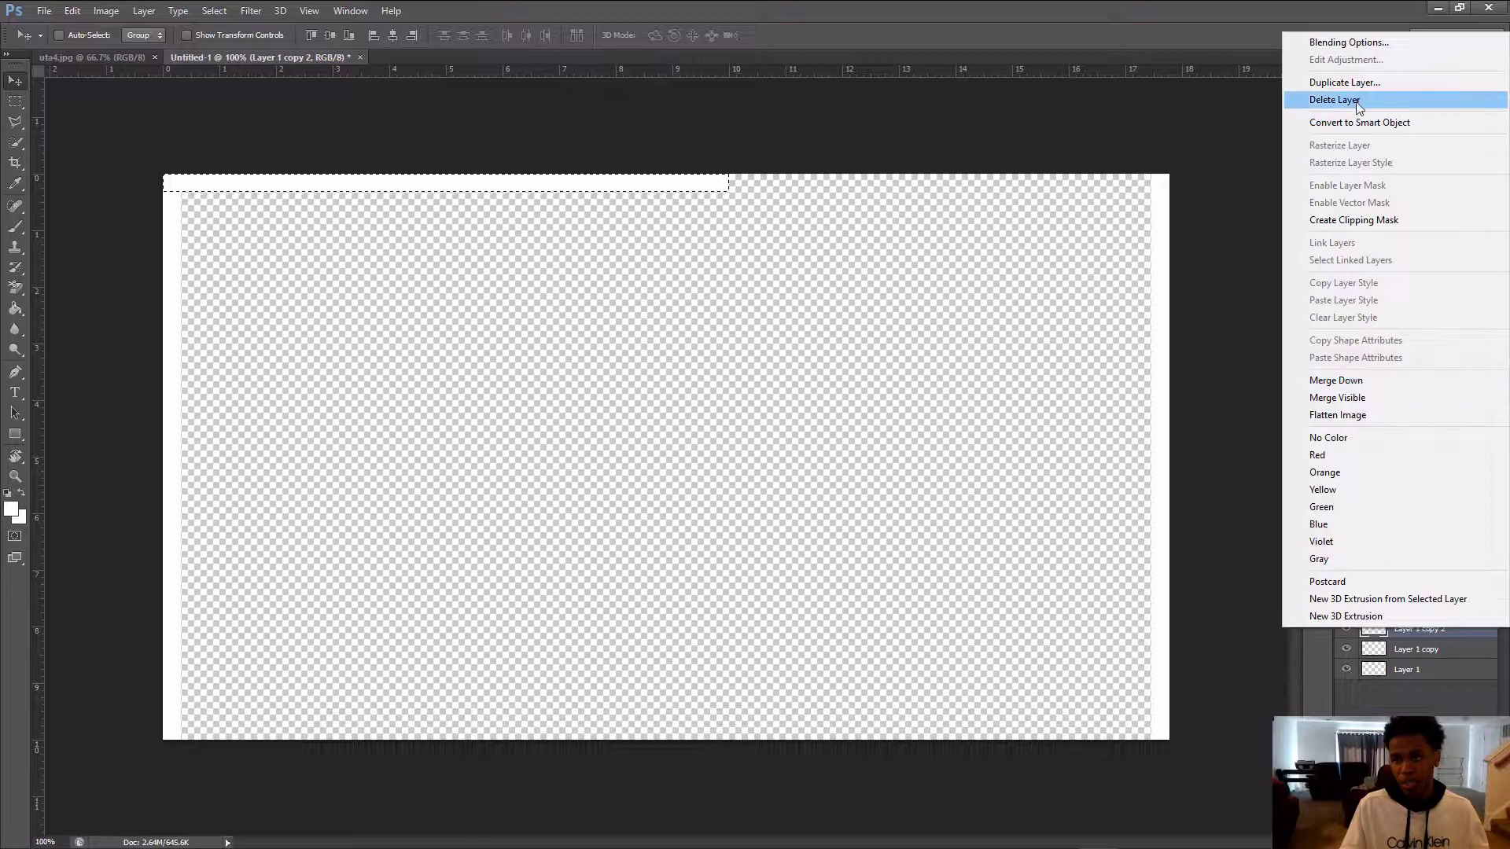
click(1357, 92)
click(882, 255)
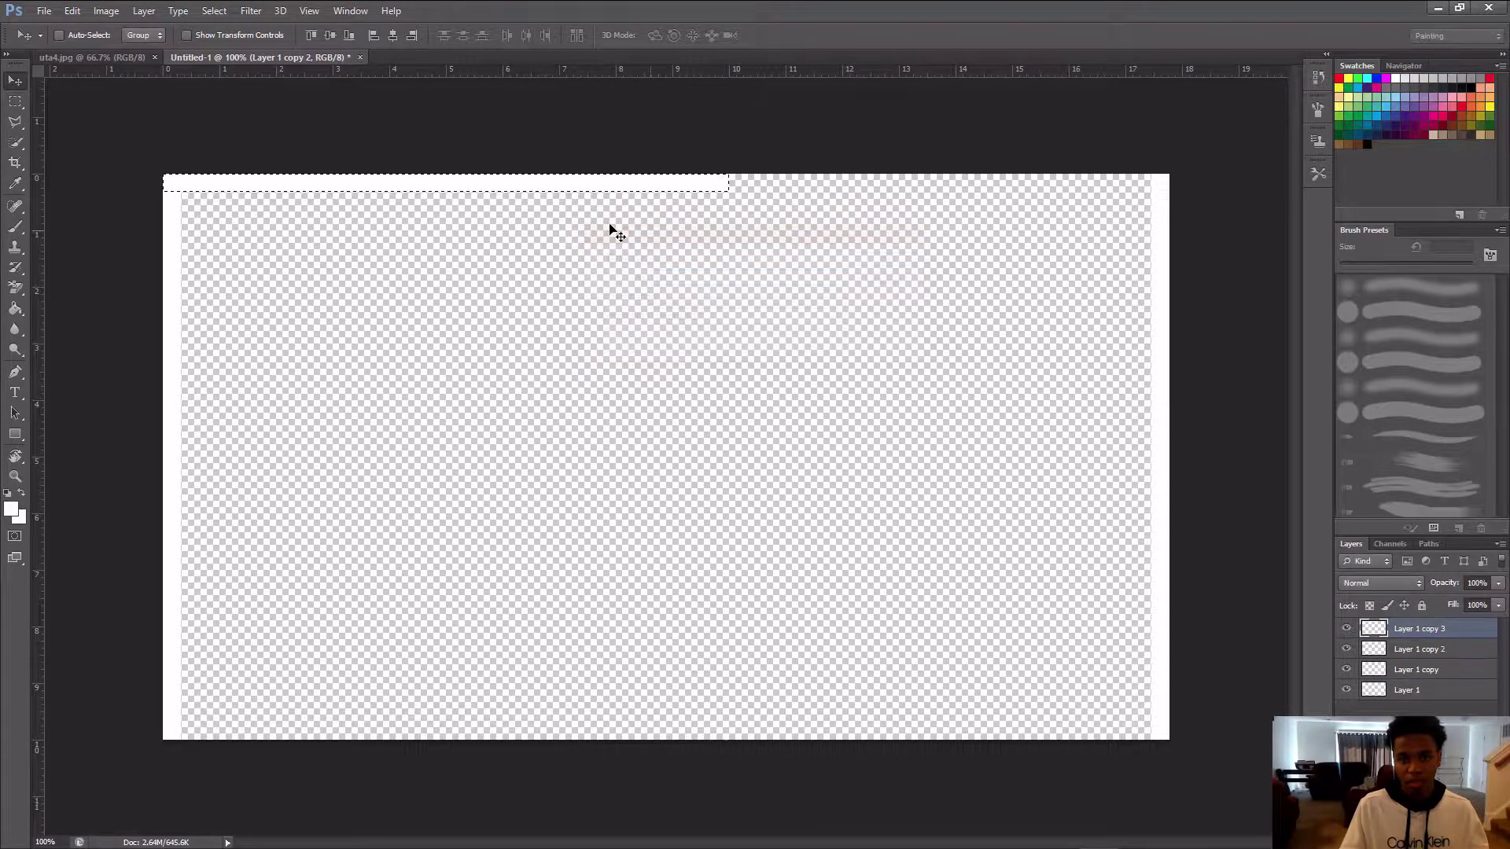
drag(495, 190, 932, 184)
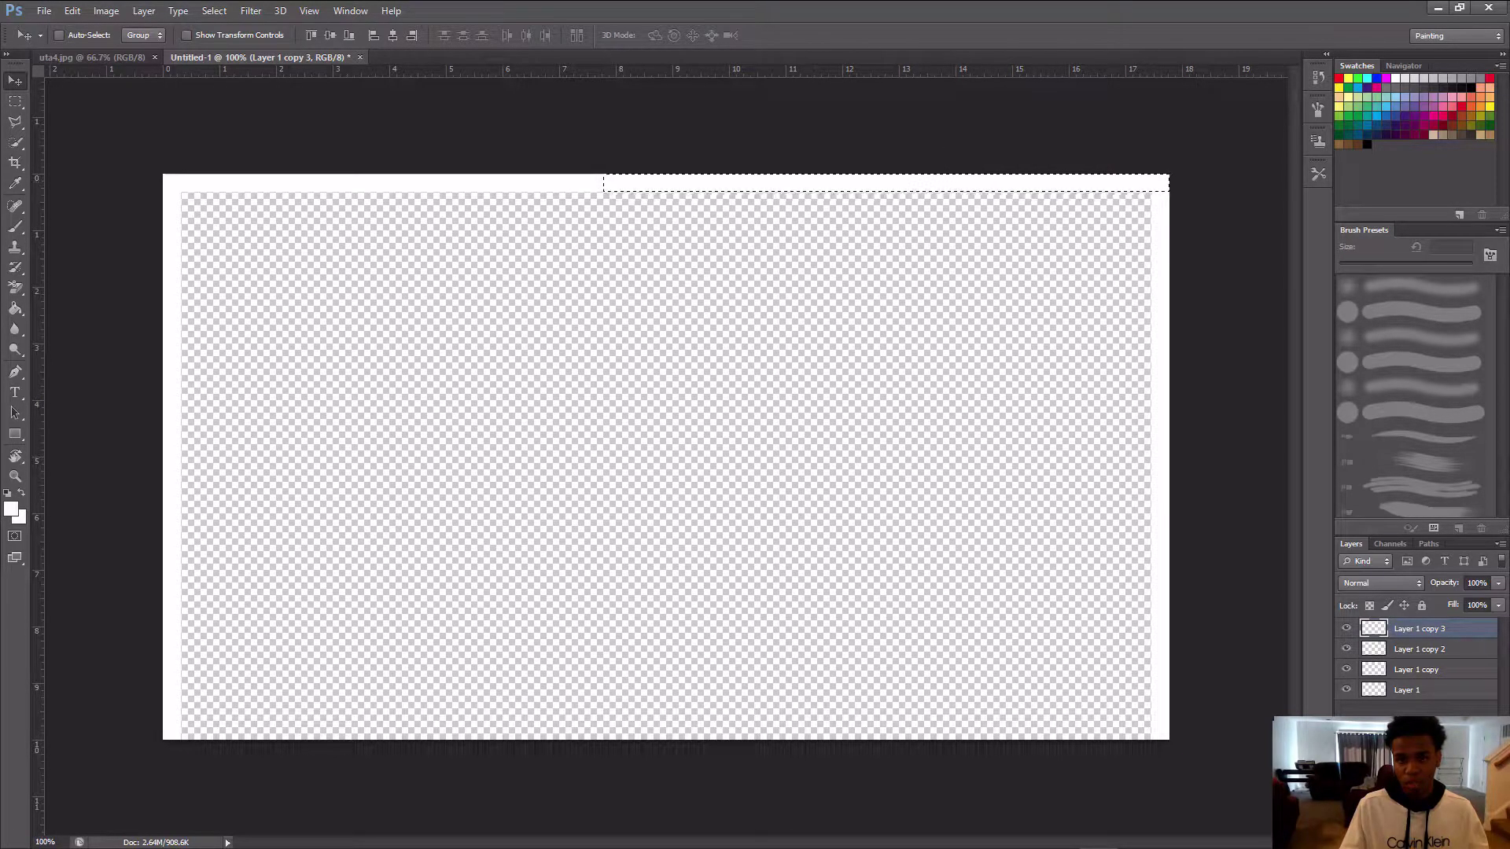
Step: Duplicate the upper-right horizontal strip's layer and move the copy straight down to the canvas's bottom edge
right_click(1432, 629)
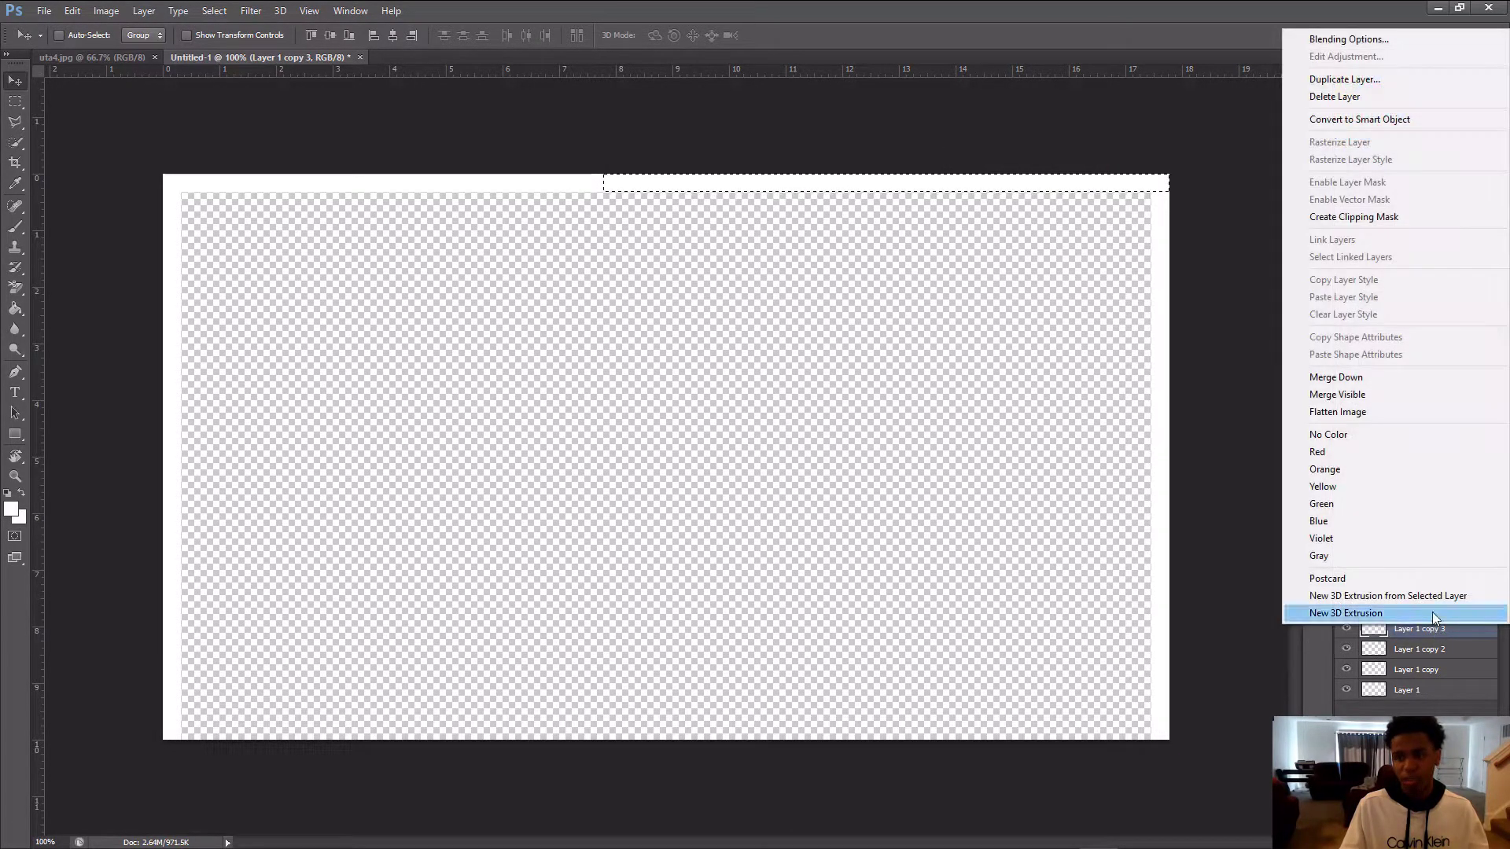
click(1349, 80)
click(891, 257)
drag(773, 189, 769, 731)
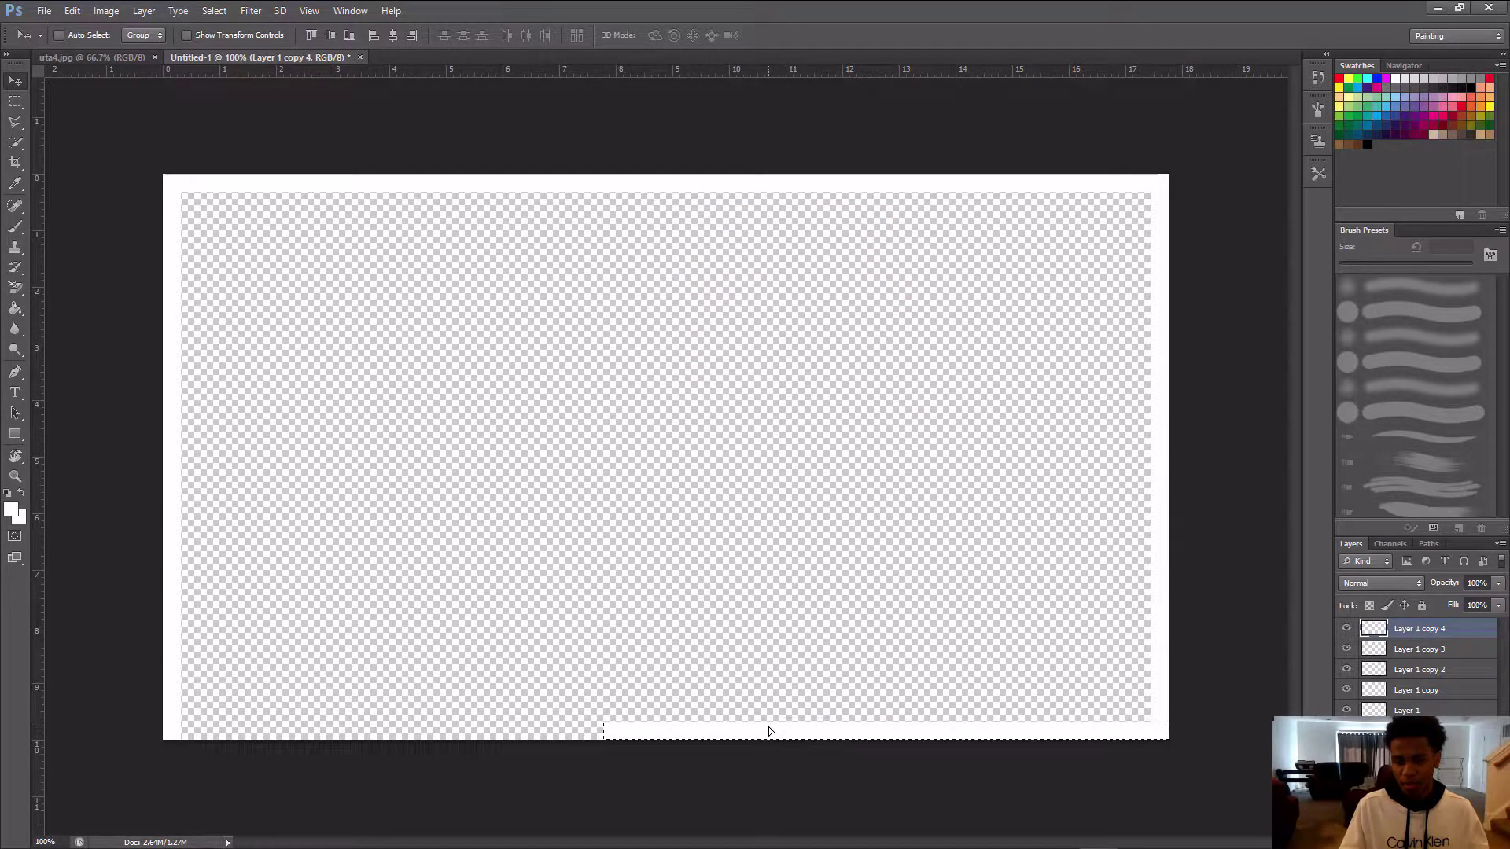
Step: Duplicate the bottom strip's layer and move the copy along the bottom edge to the canvas's left corner
right_click(1422, 630)
click(1333, 85)
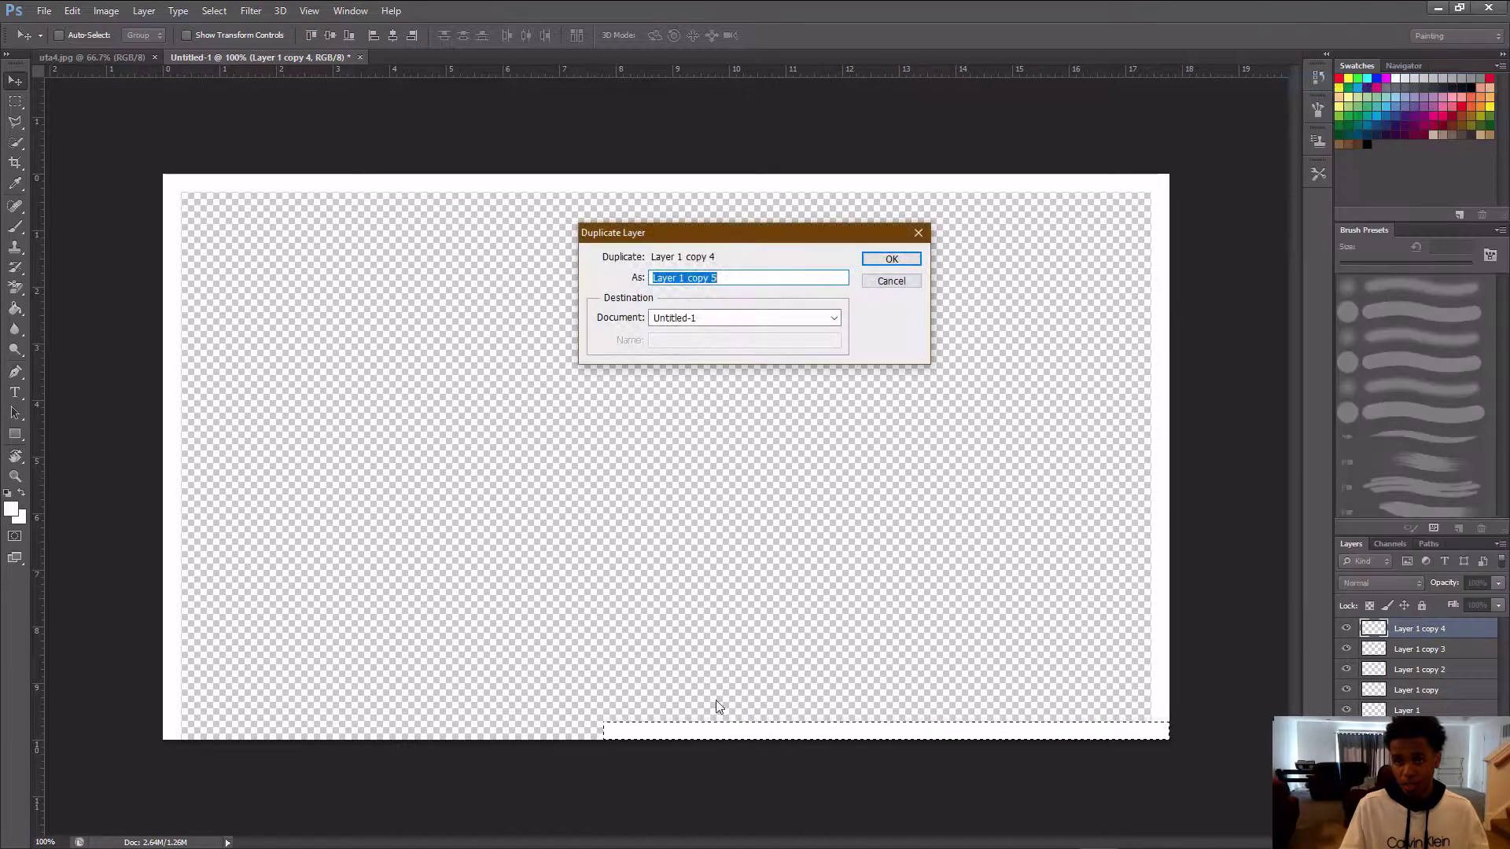
click(892, 260)
drag(672, 729, 223, 732)
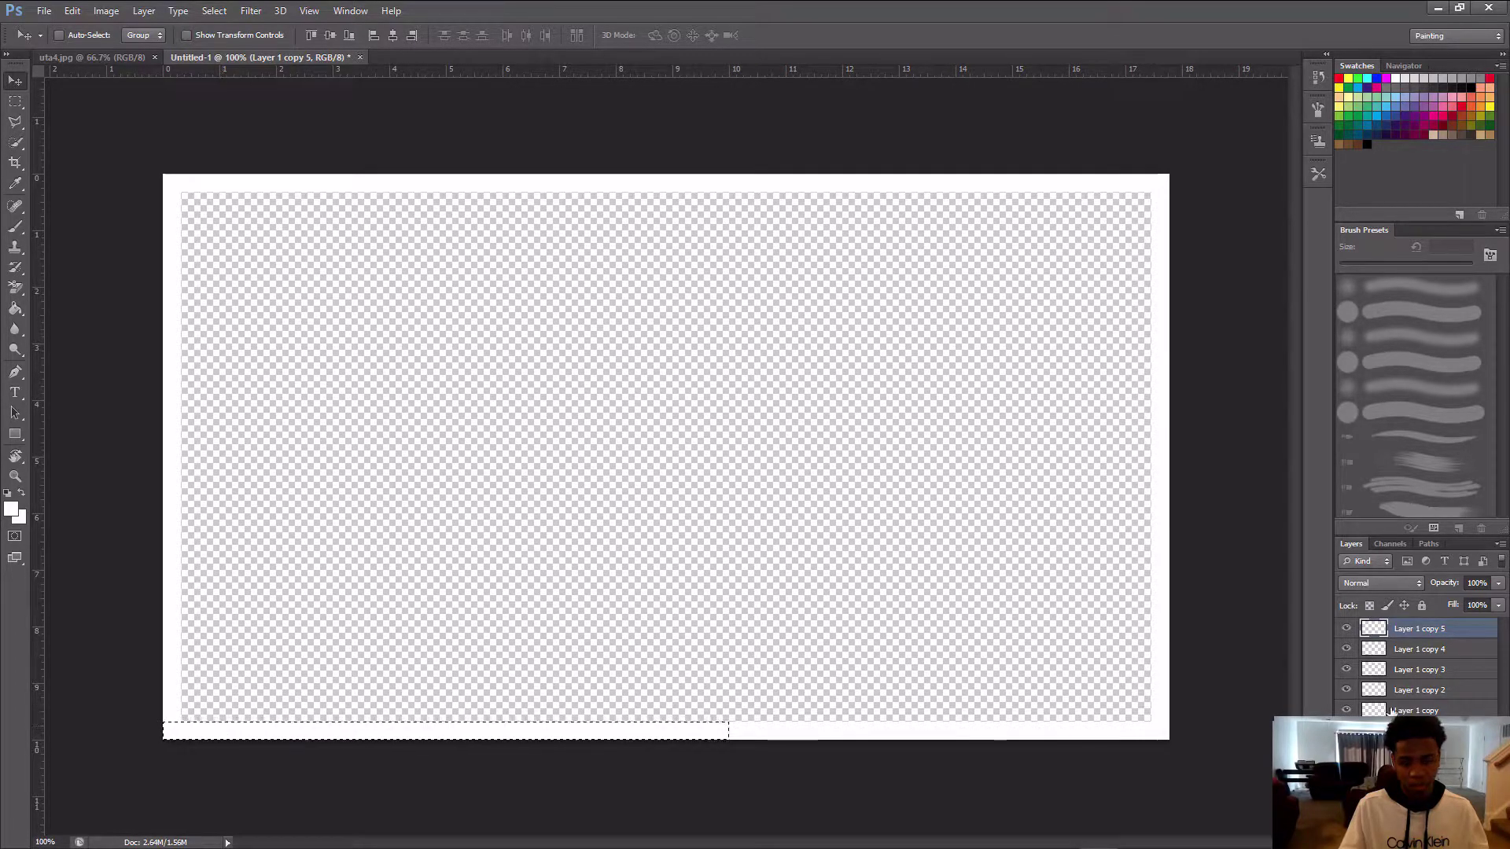
Step: Merge all the strip copies down one after another into Layer 1 so the border is a single layer
right_click(1420, 629)
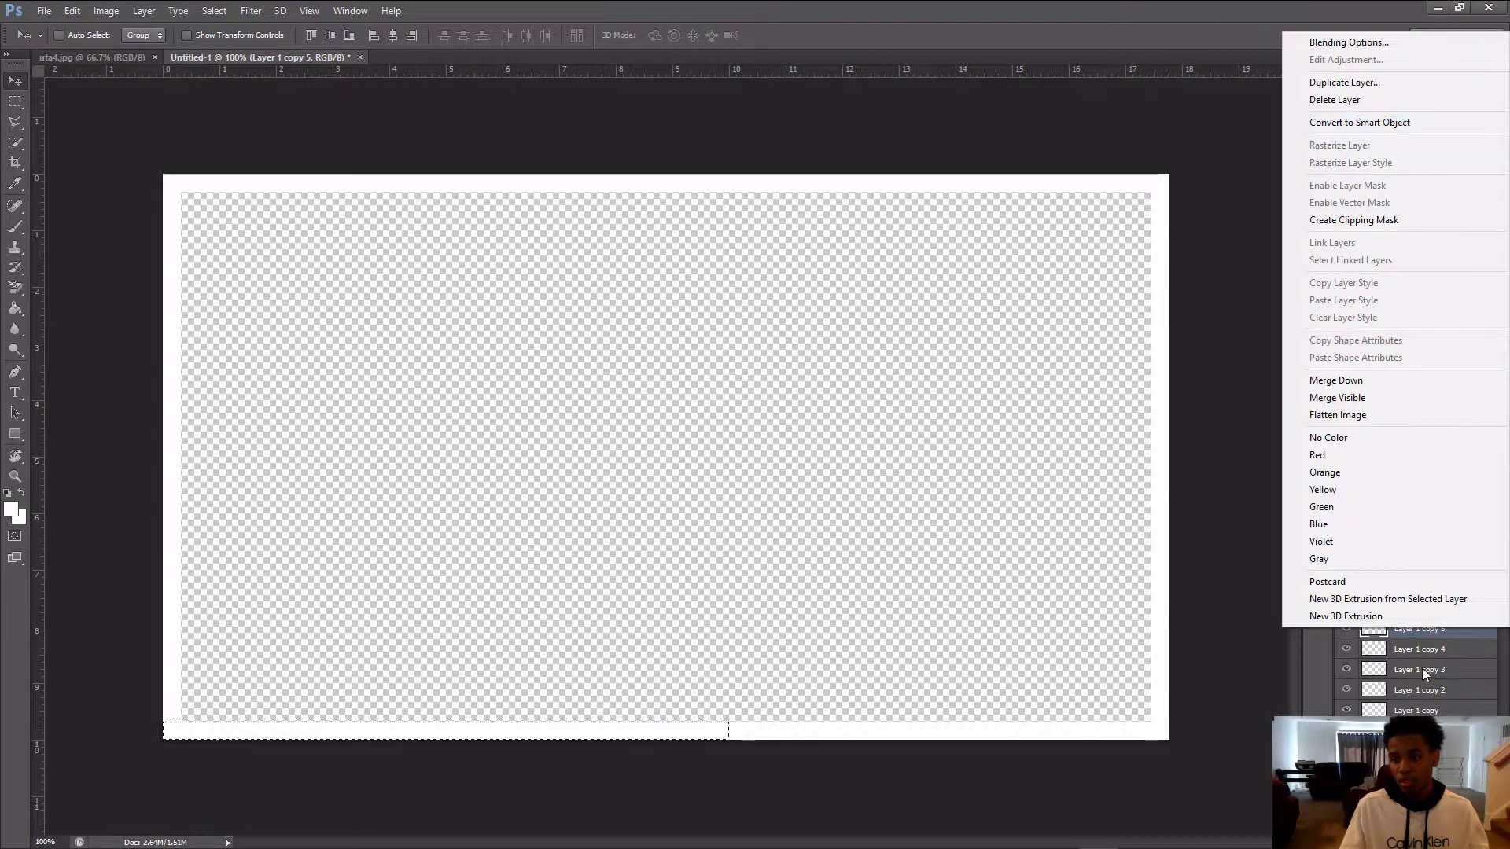
click(1376, 380)
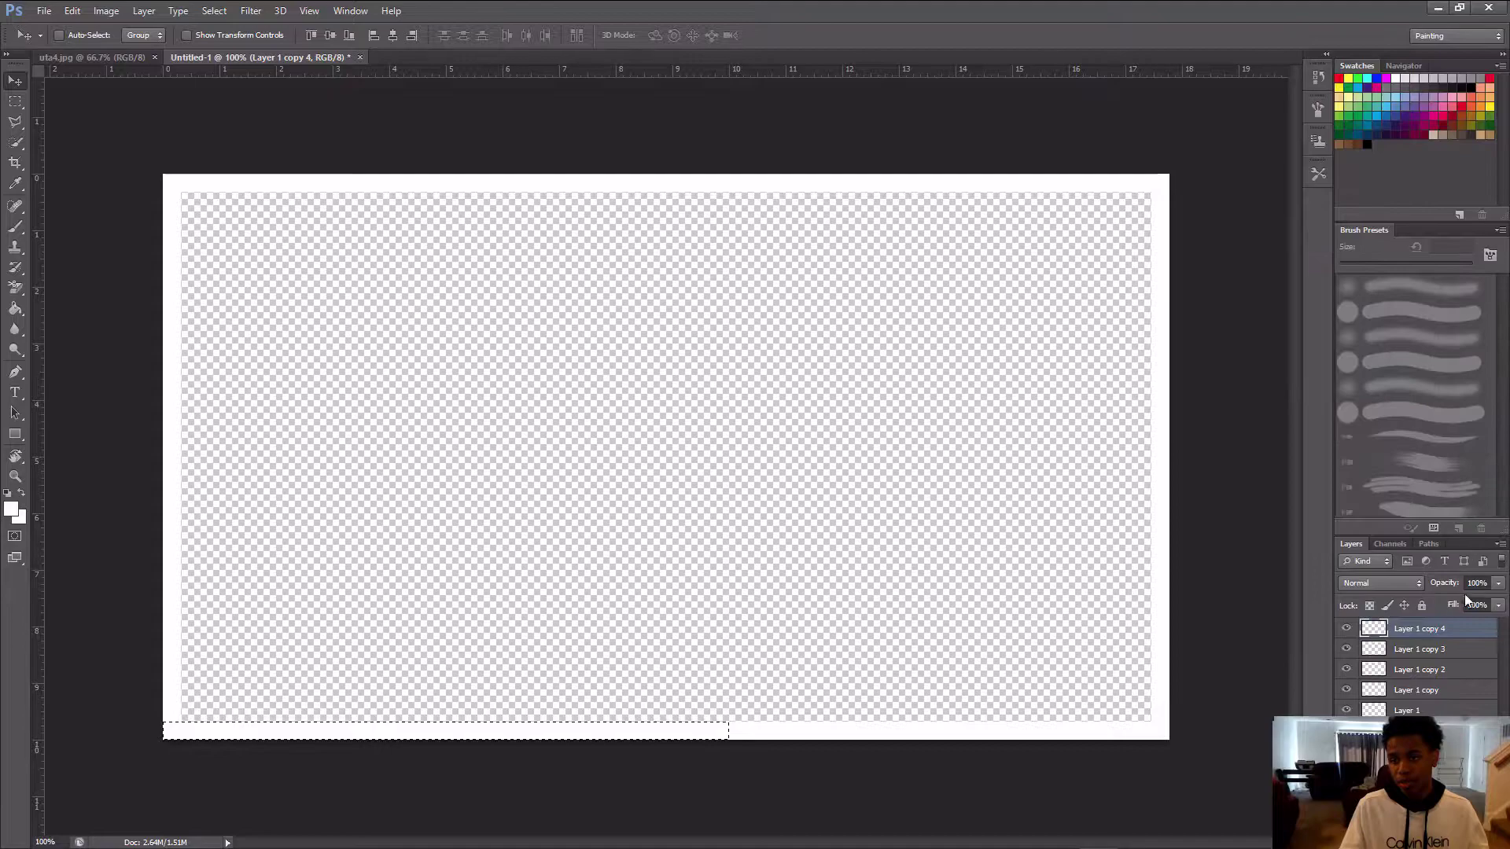
right_click(1441, 630)
click(1385, 380)
right_click(1431, 630)
click(1373, 380)
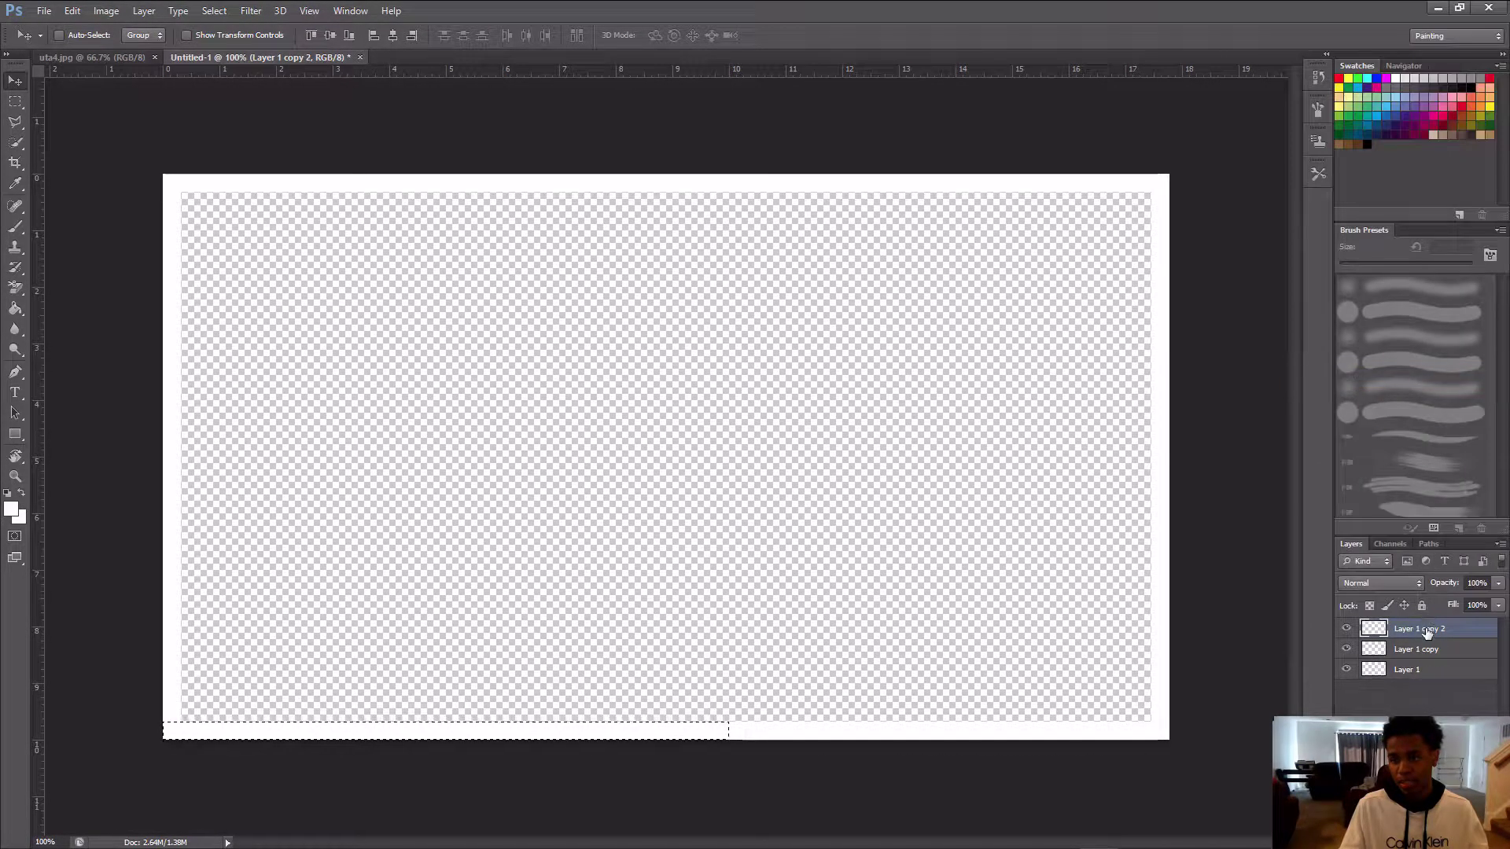
right_click(1427, 630)
click(1377, 381)
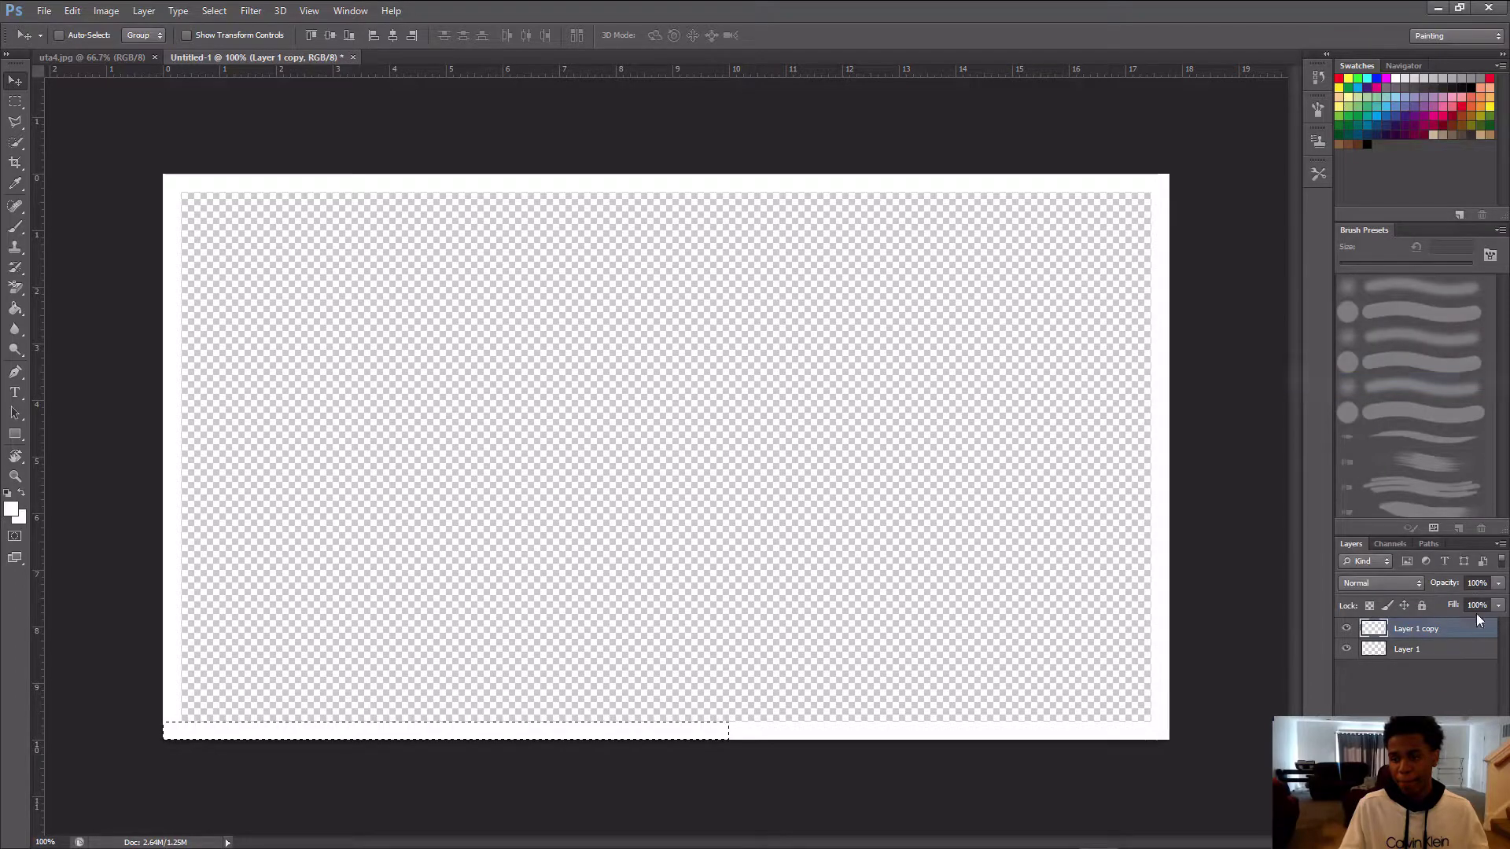
right_click(1439, 636)
click(1332, 385)
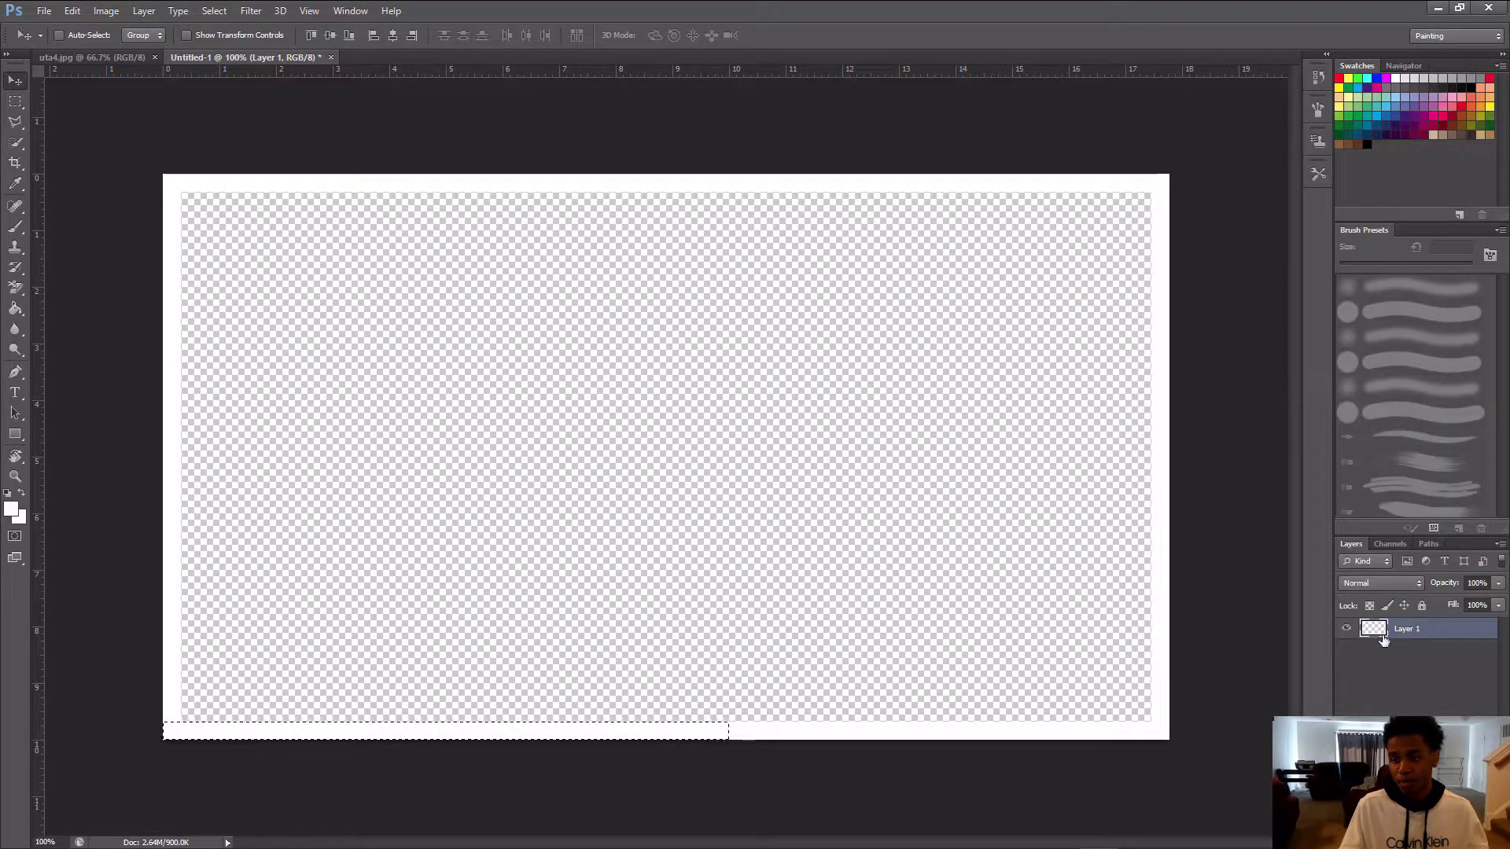
Step: Set the merged border layer's blending mode to Overlay and move the border into the uta4.jpg document, over the picture's upper-left area
click(1350, 584)
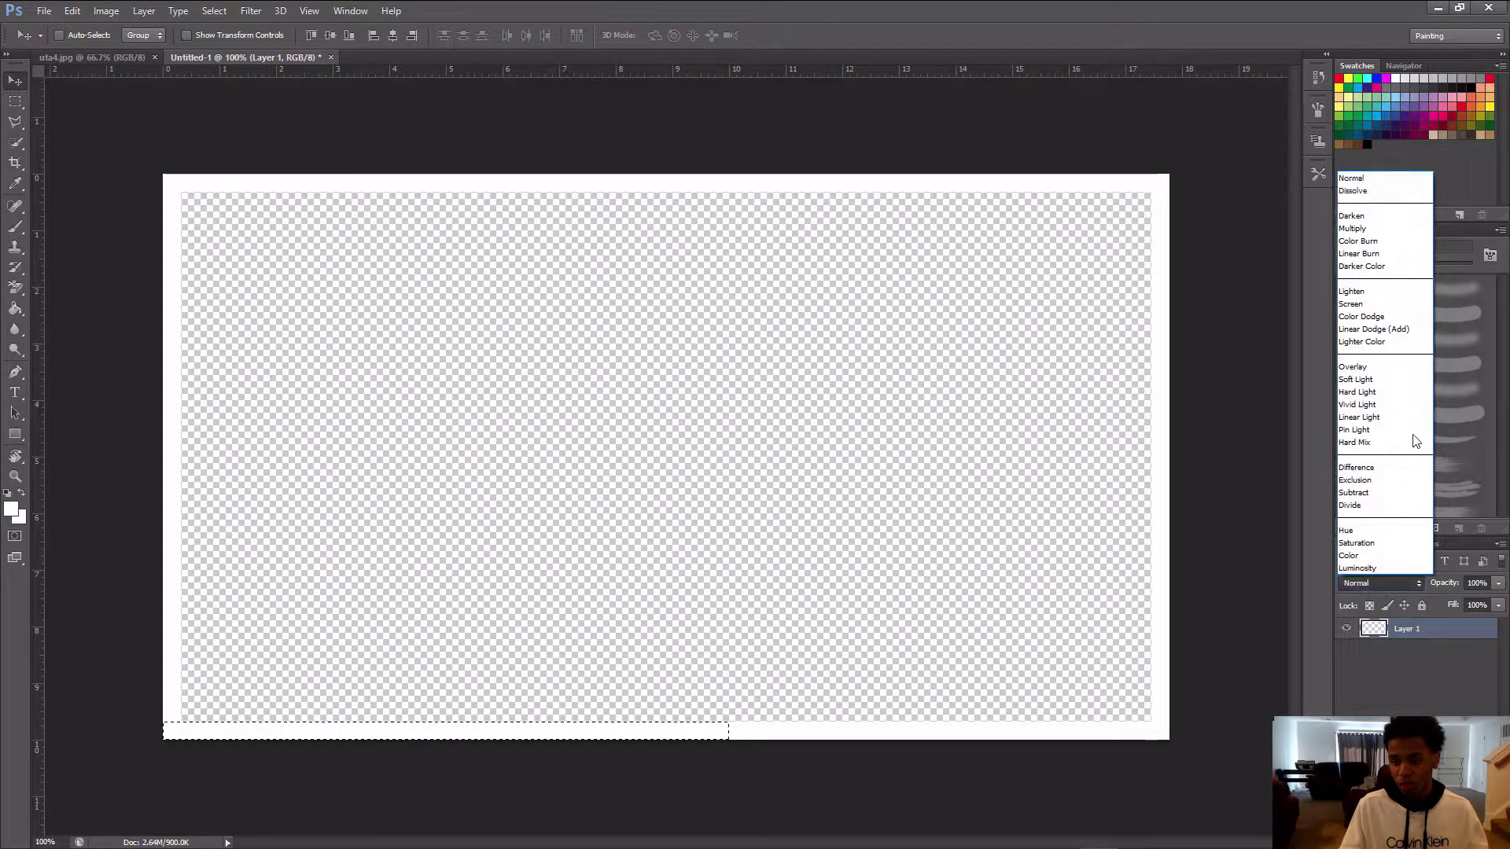
click(1364, 372)
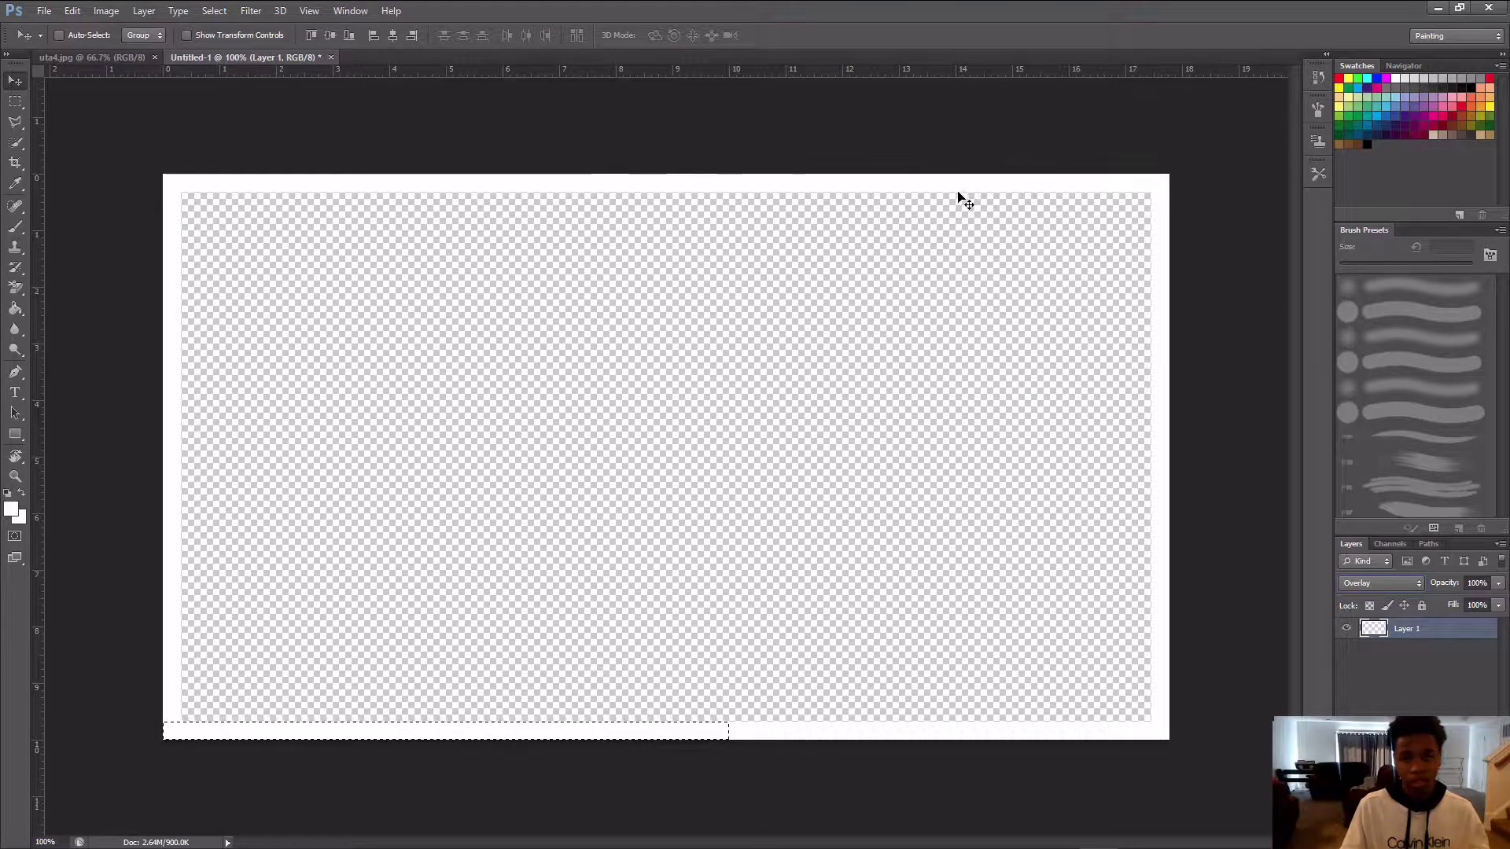
drag(988, 186, 252, 66)
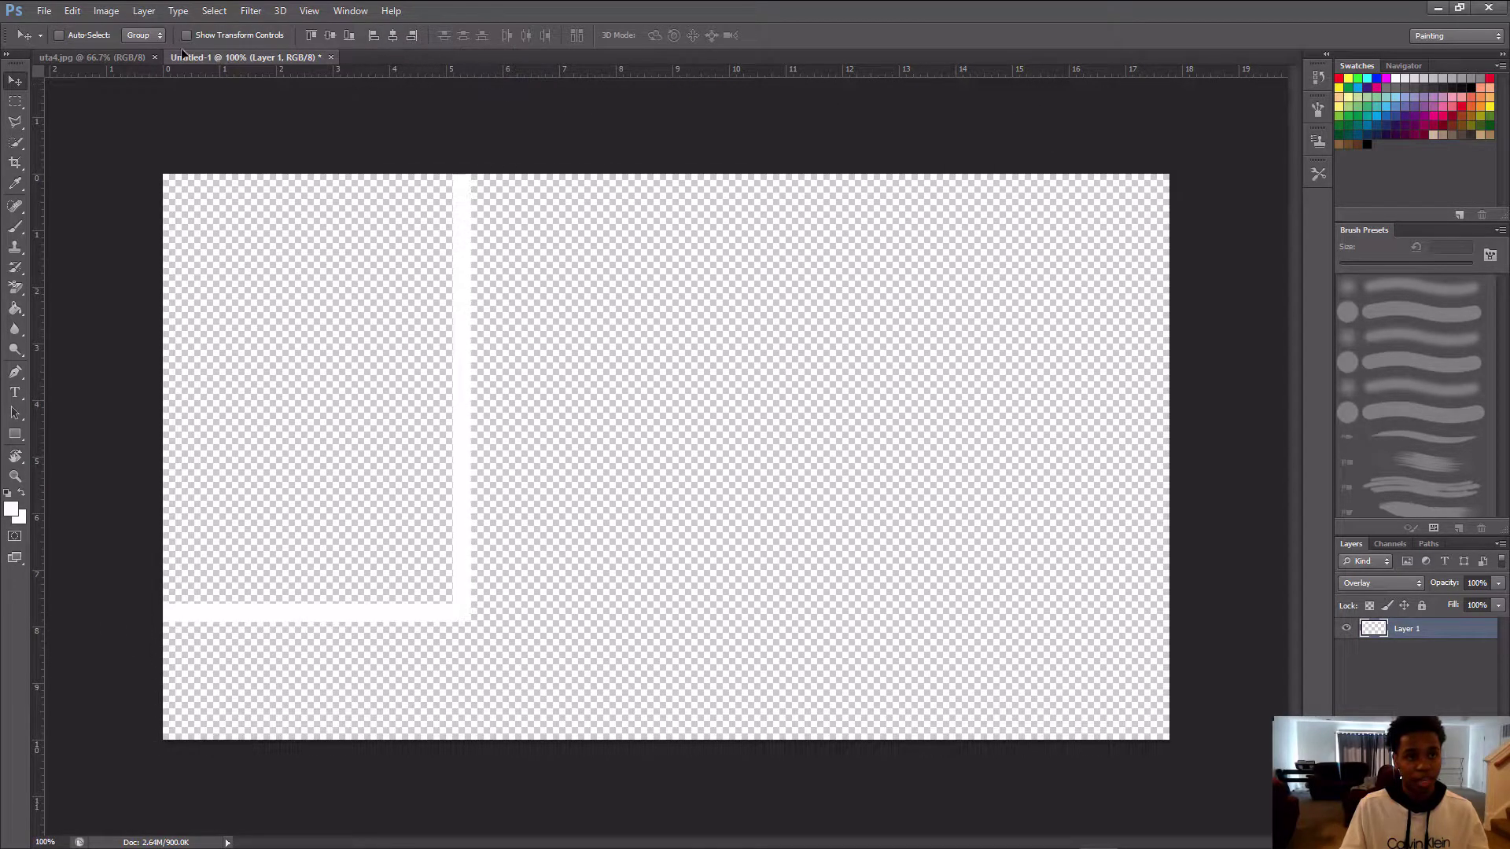
mouse_move(86, 59)
mouse_down()
mouse_move(71, 59)
mouse_move(90, 82)
mouse_up()
drag(456, 335, 718, 233)
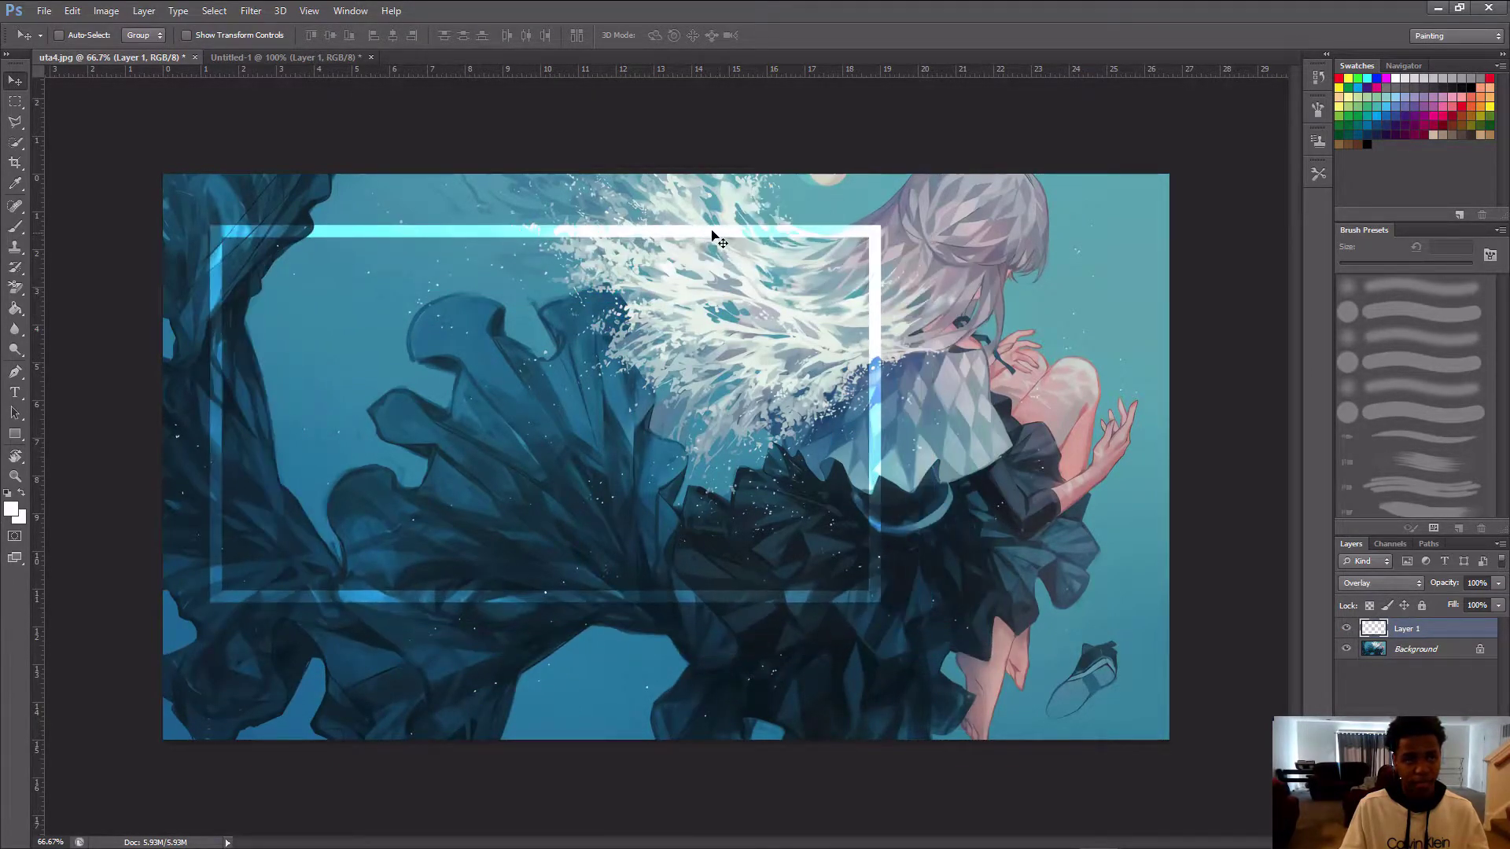
Step: Scale the border to about 123% width and 128% height, with its upper-left corner near the picture's corner, and apply the transformation
click(72, 11)
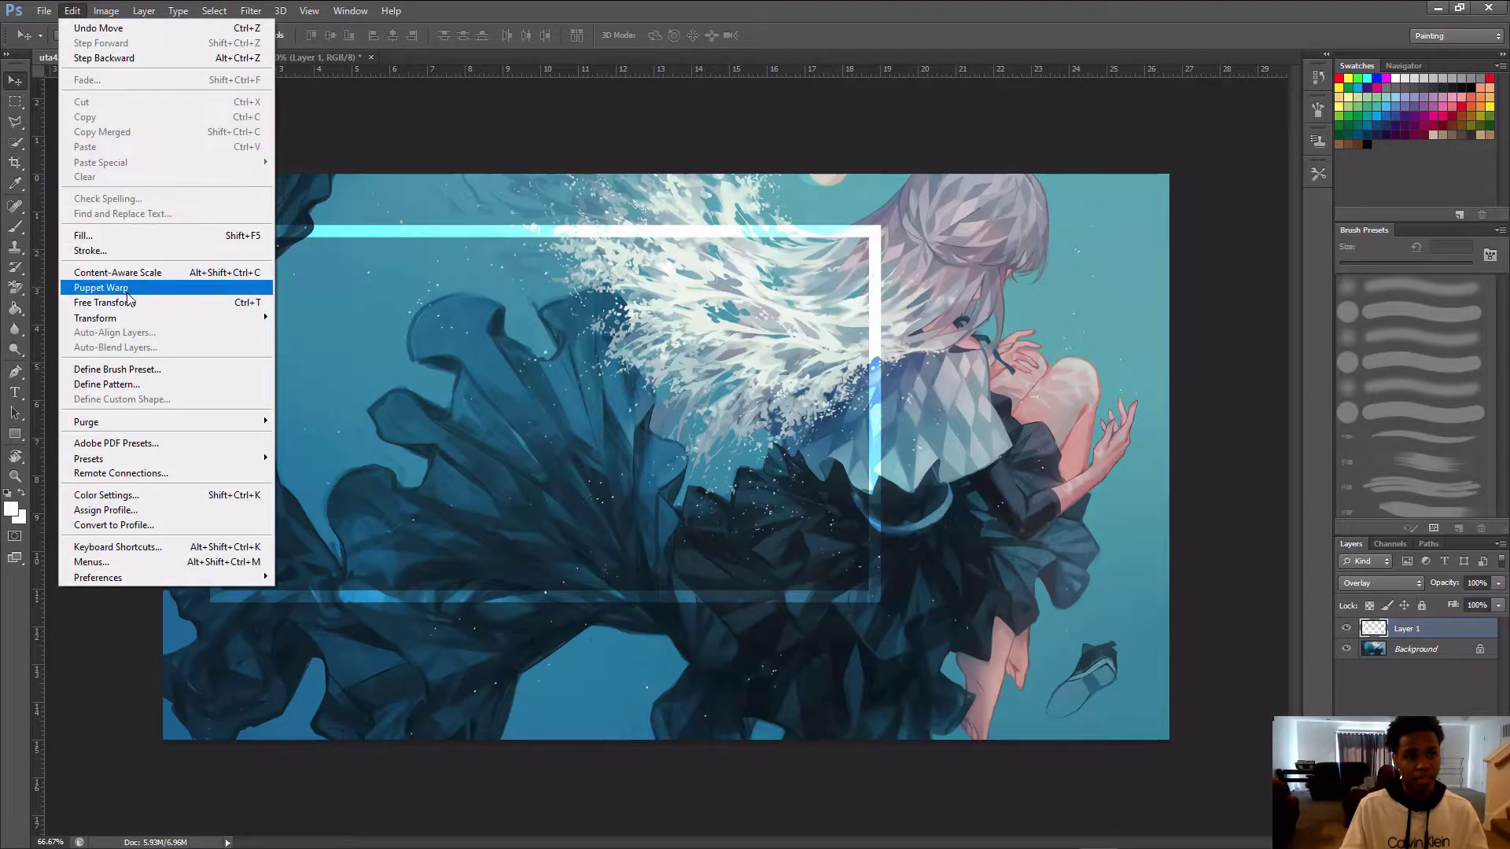
mouse_move(131, 321)
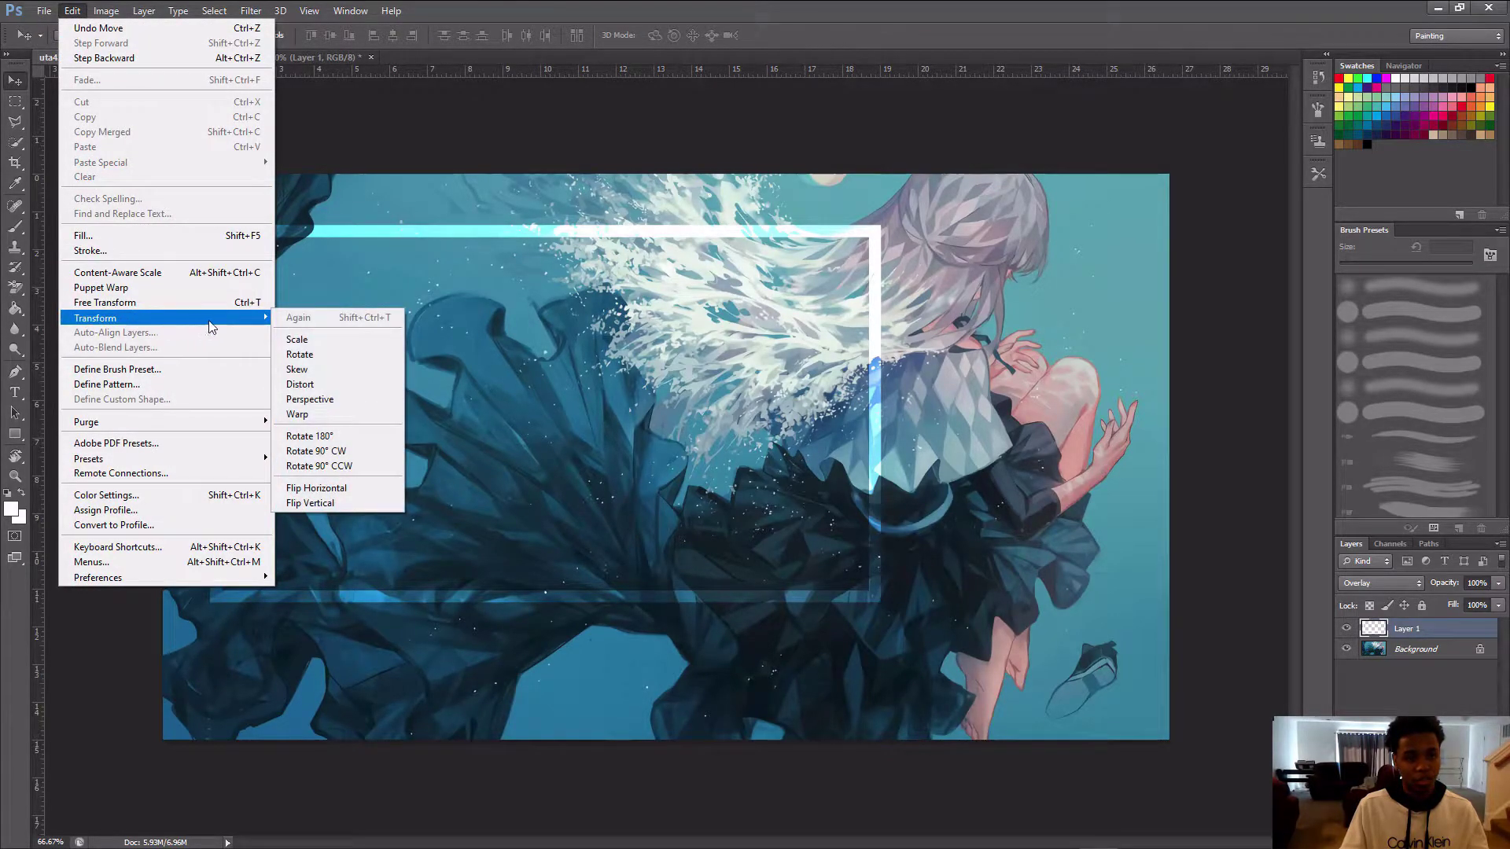
click(329, 344)
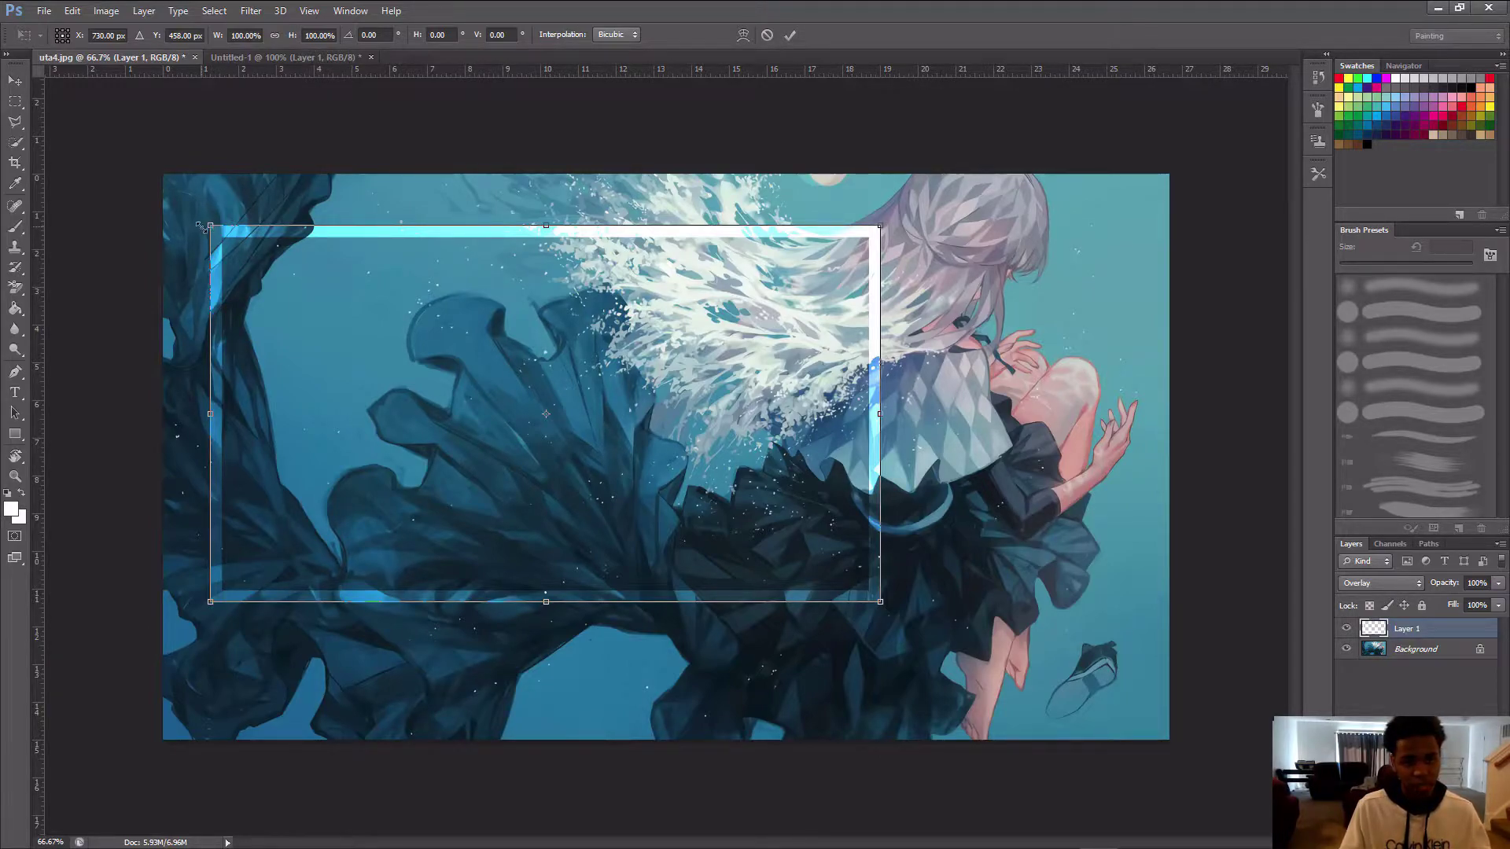
mouse_move(210, 225)
mouse_down()
mouse_move(192, 208)
mouse_move(212, 196)
mouse_up()
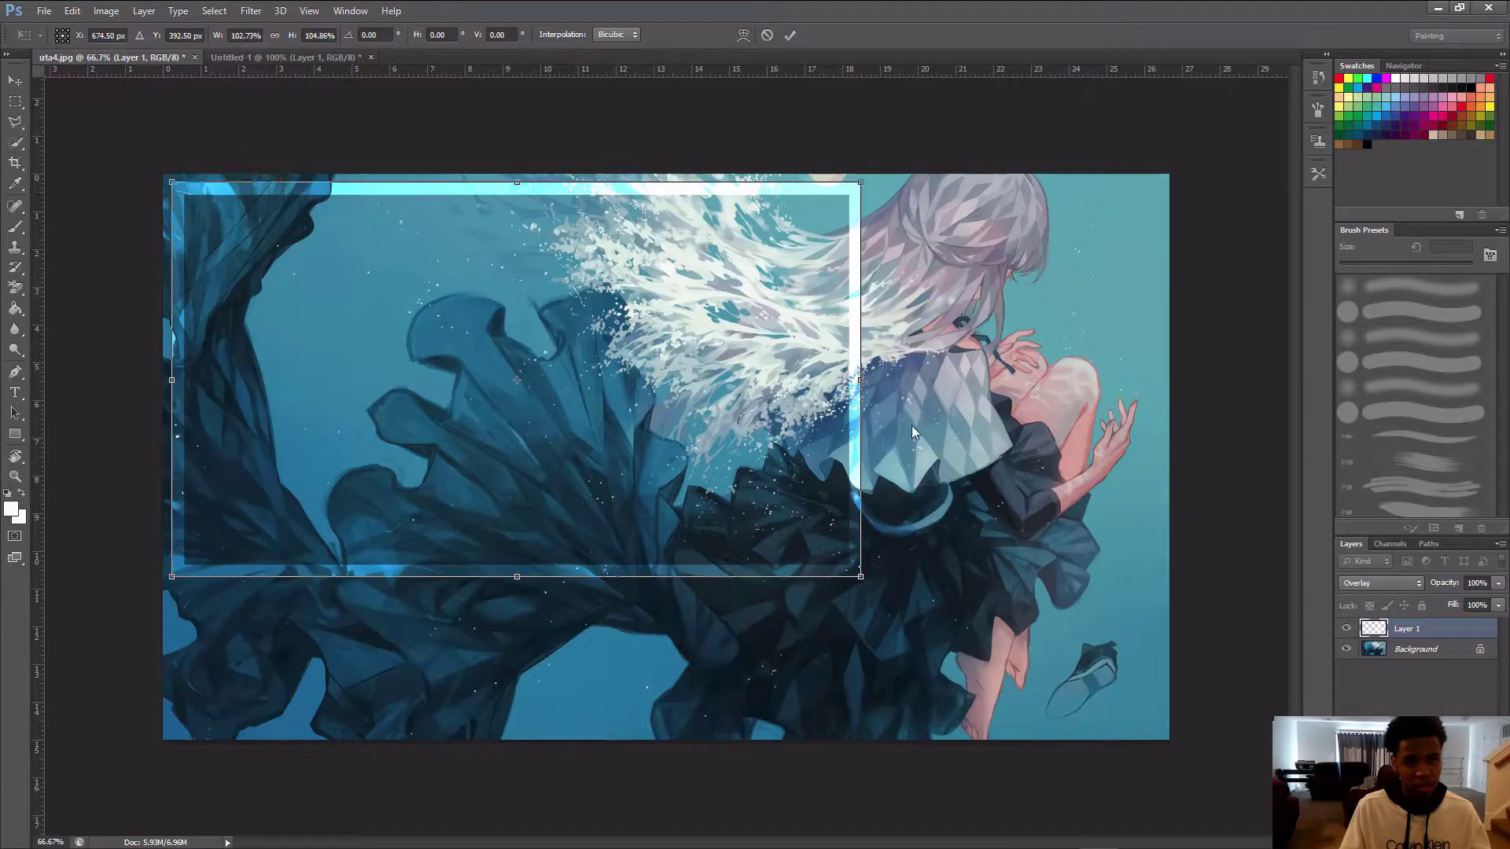
drag(861, 577, 1000, 664)
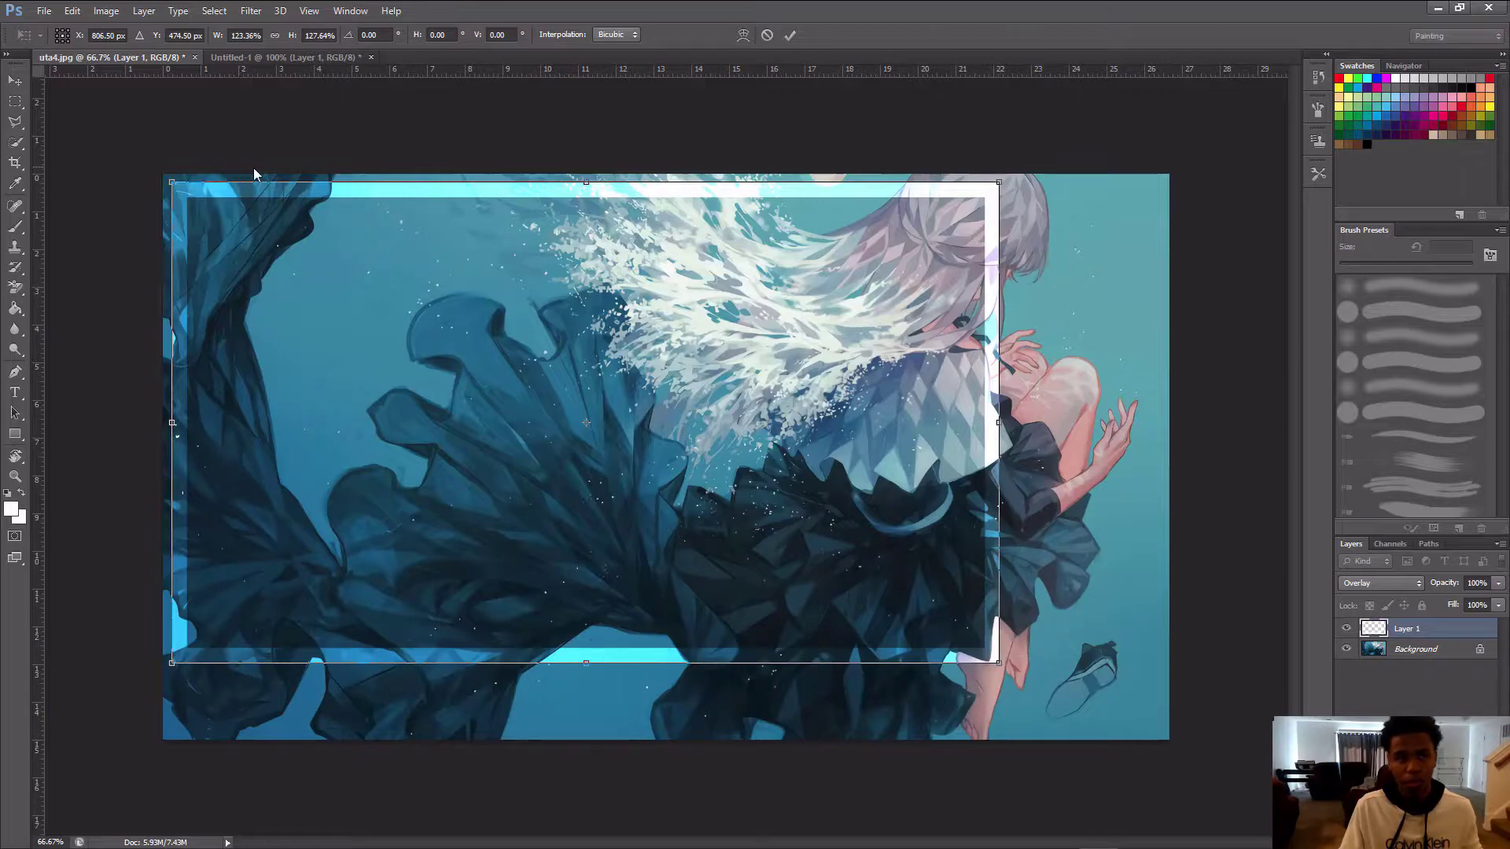
click(16, 83)
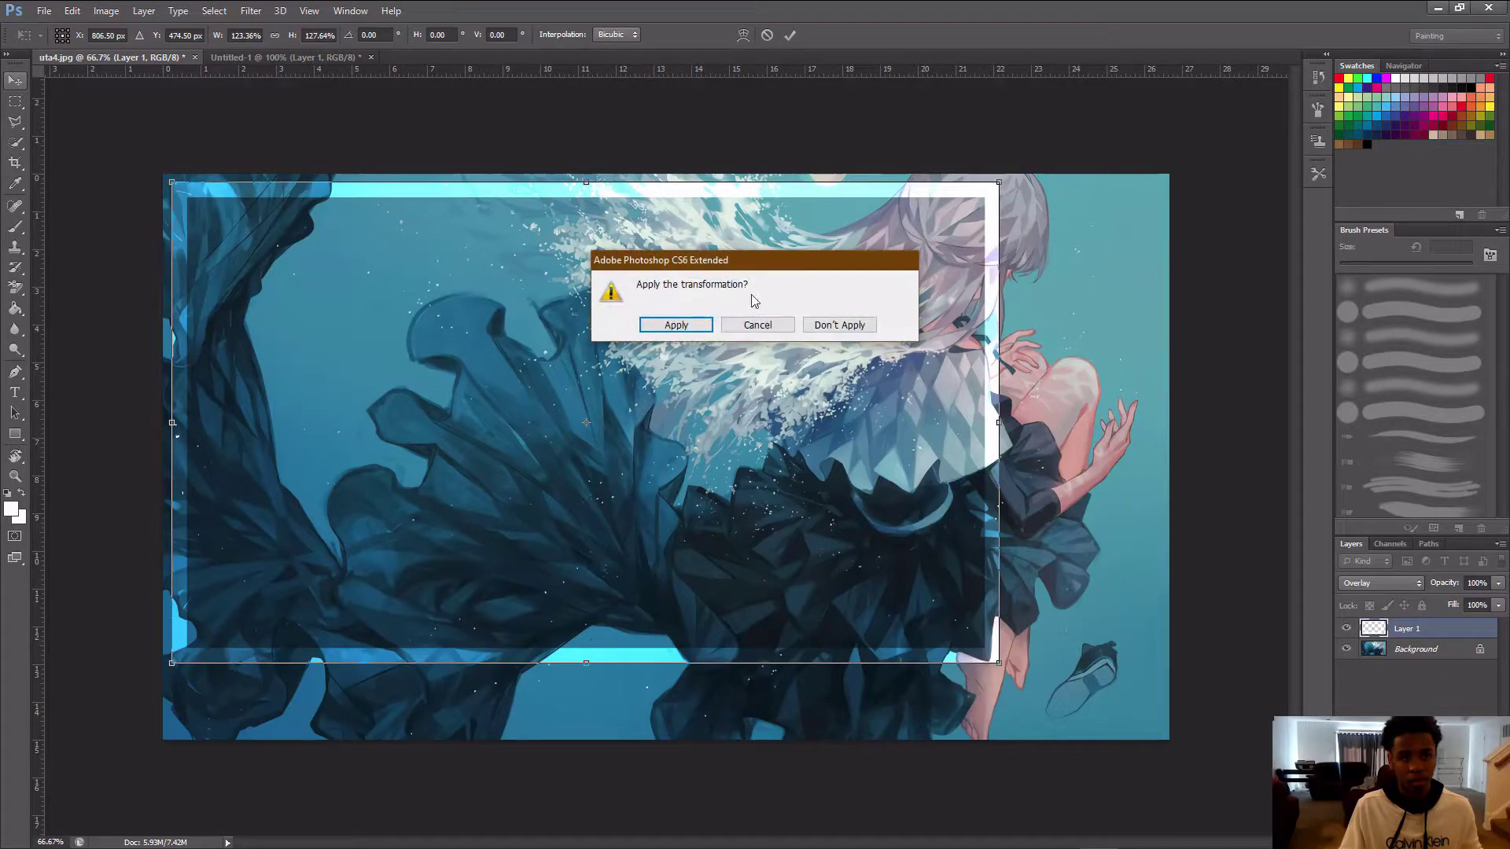
click(680, 328)
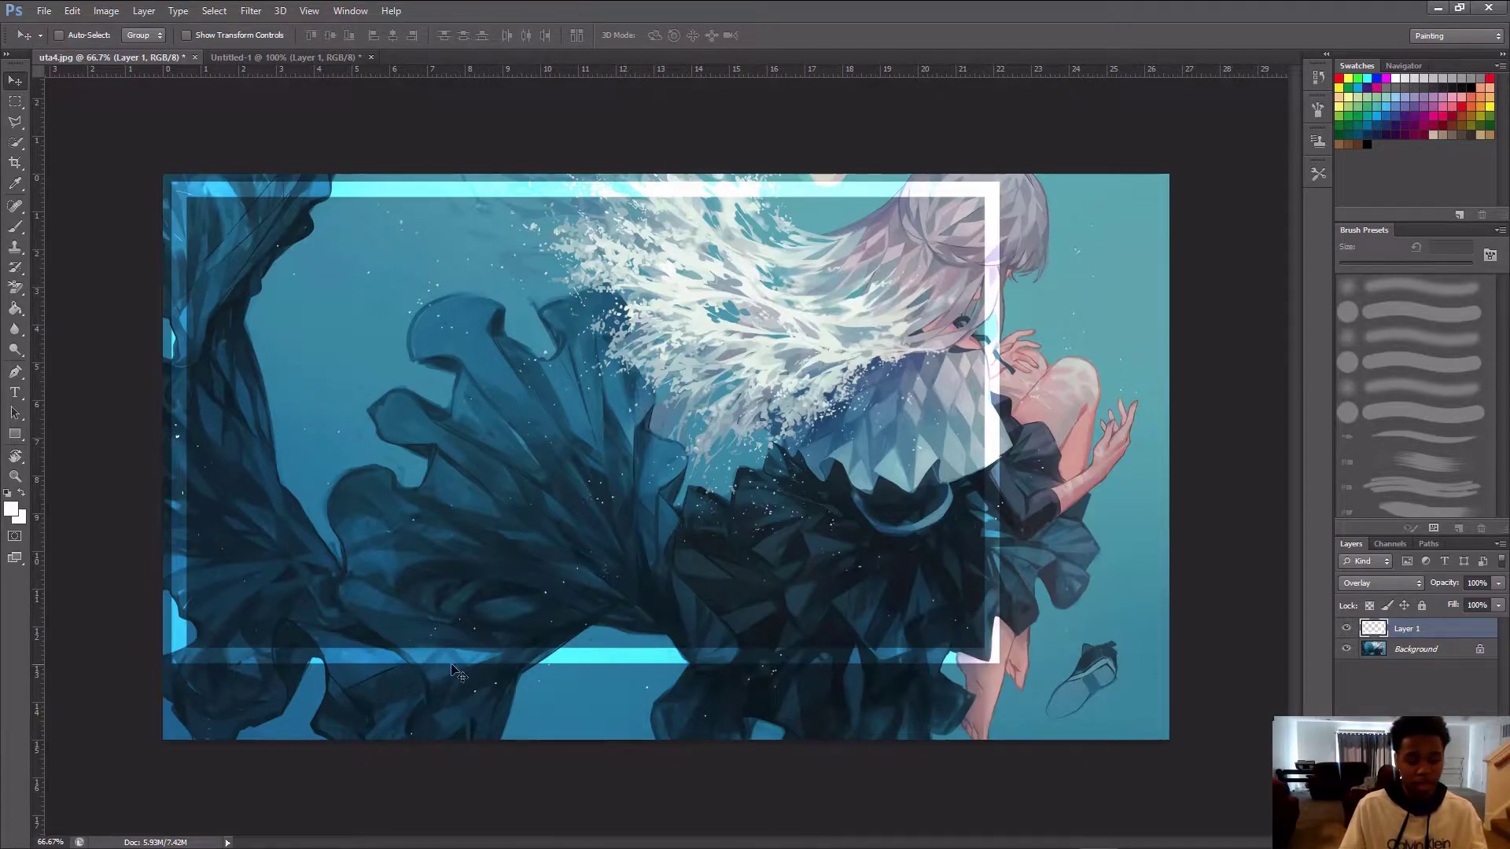
Step: Place forgetnameXD thingy.png in the picture and move it beneath the border's lower-left corner
click(69, 11)
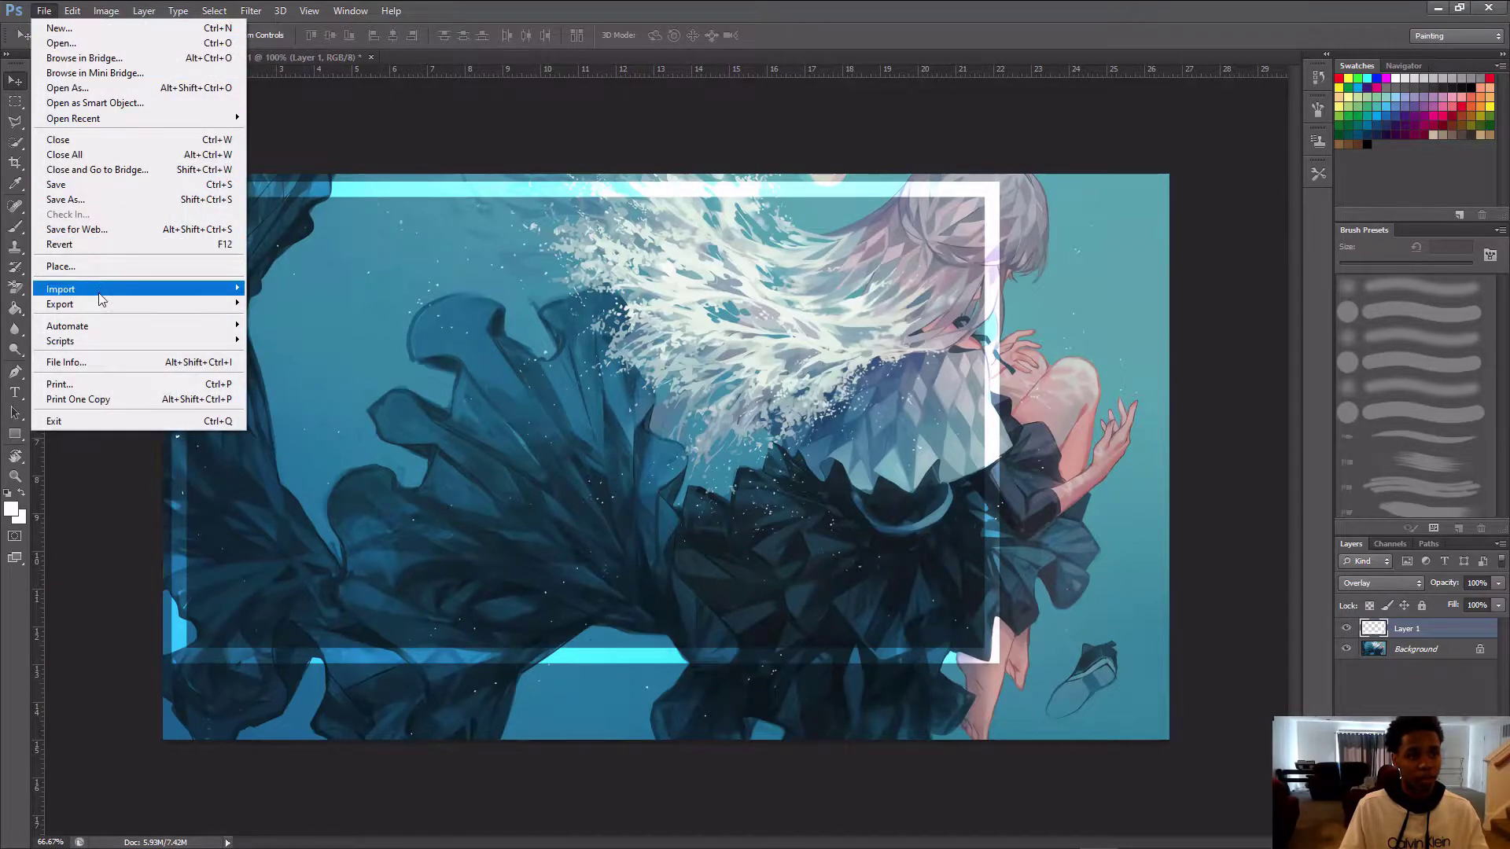
click(98, 269)
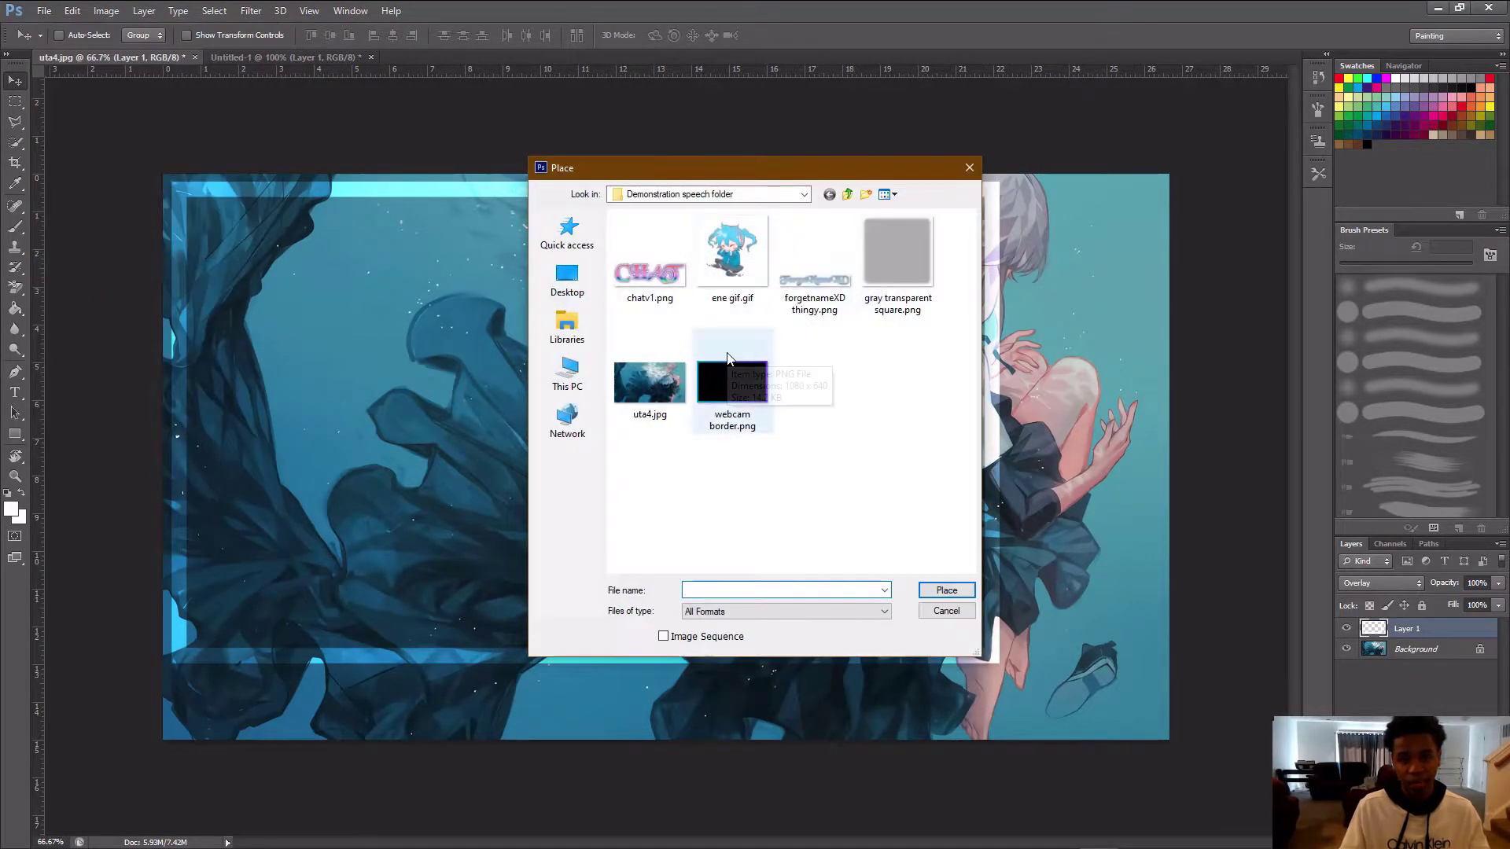
double_click(832, 285)
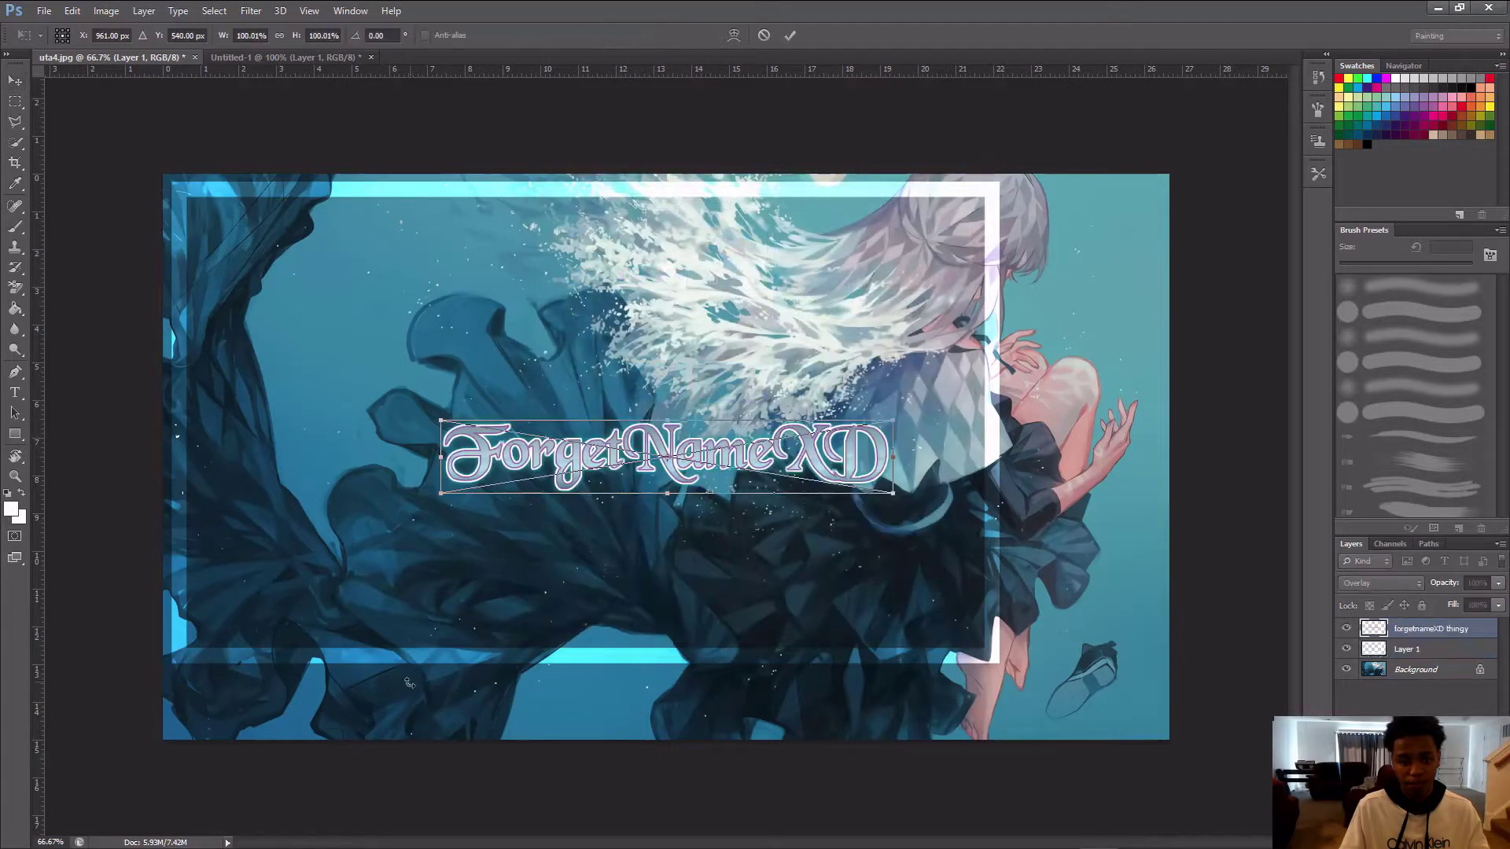
drag(621, 460, 358, 702)
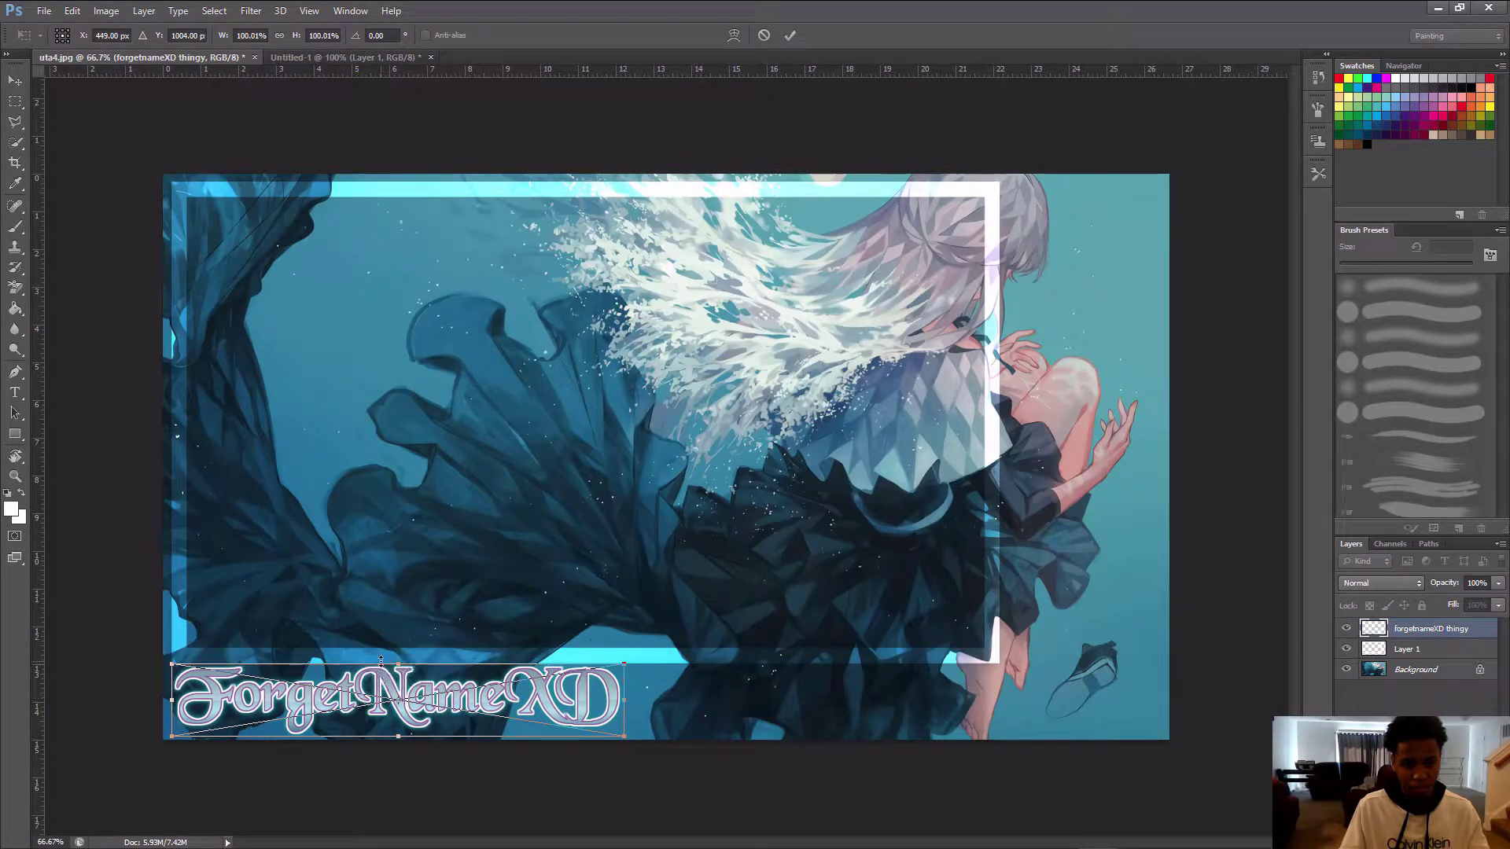
Step: Stretch the placed name graphic to about 113.6% height to fill the space below the border, and commit the placement
drag(399, 663, 397, 657)
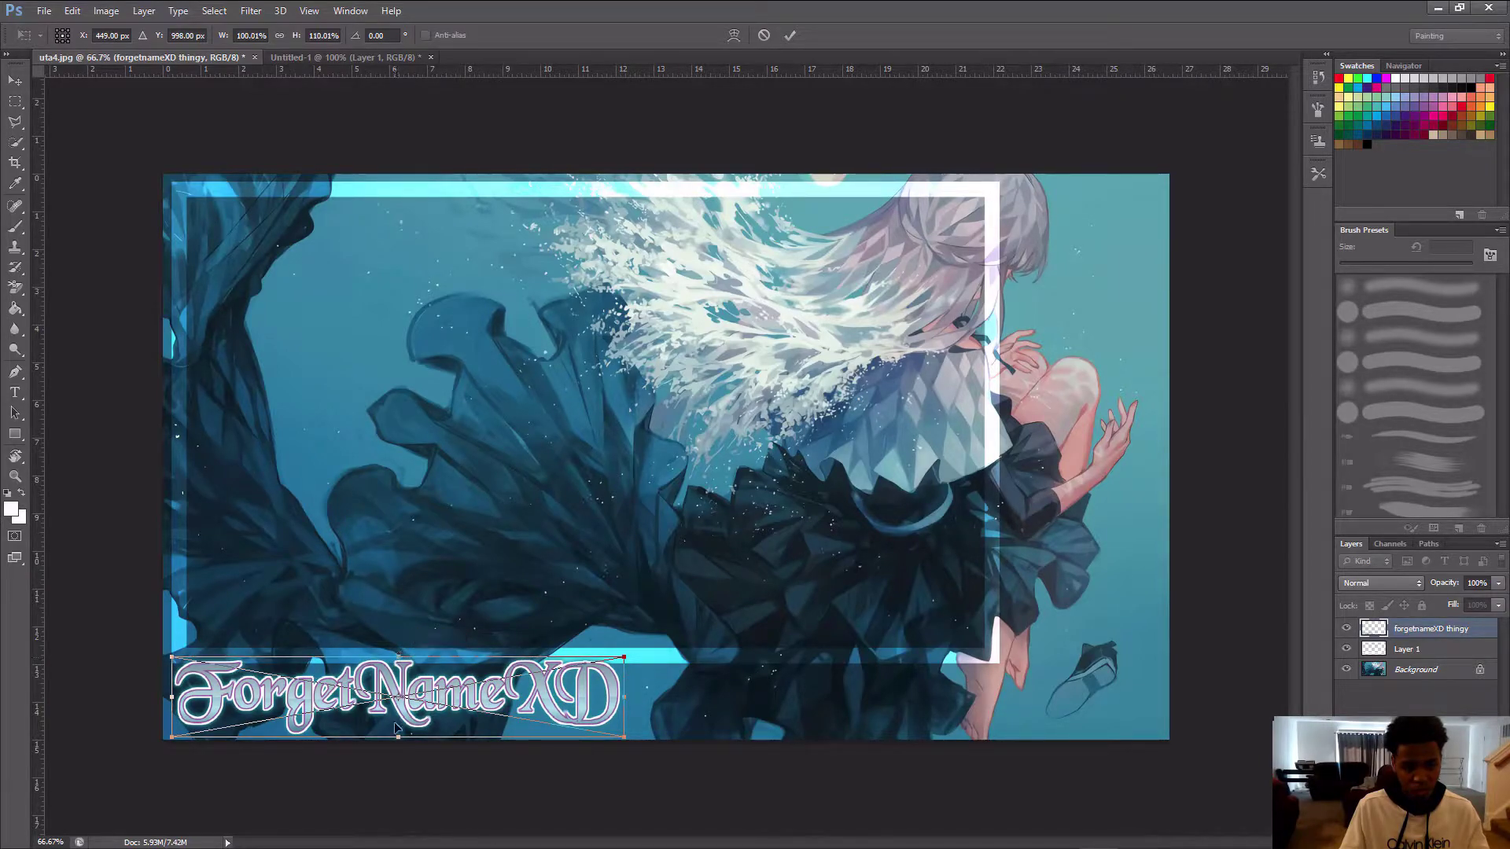
drag(398, 739, 398, 742)
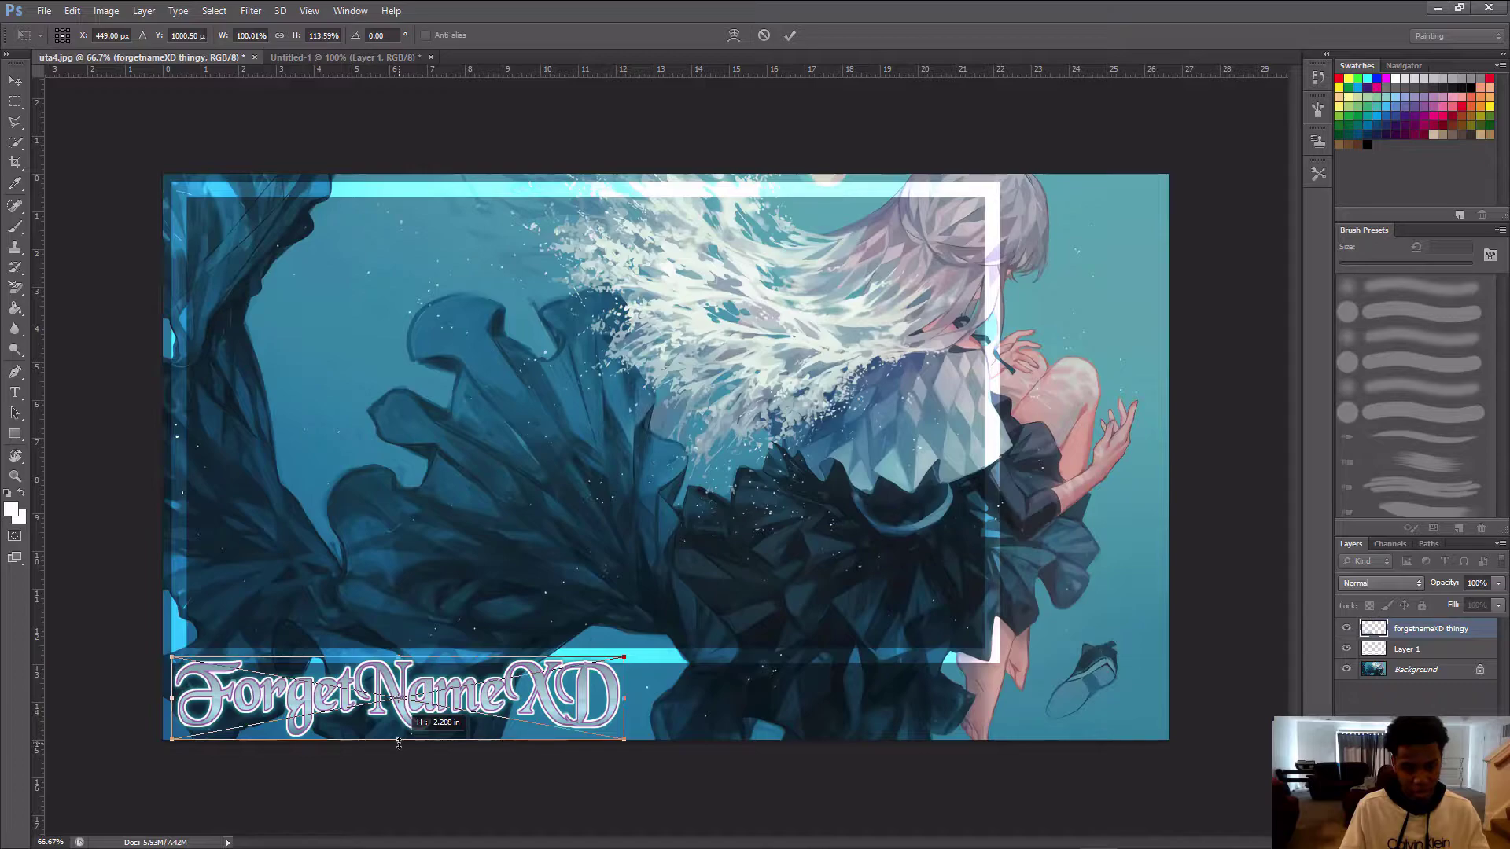
right_click(570, 674)
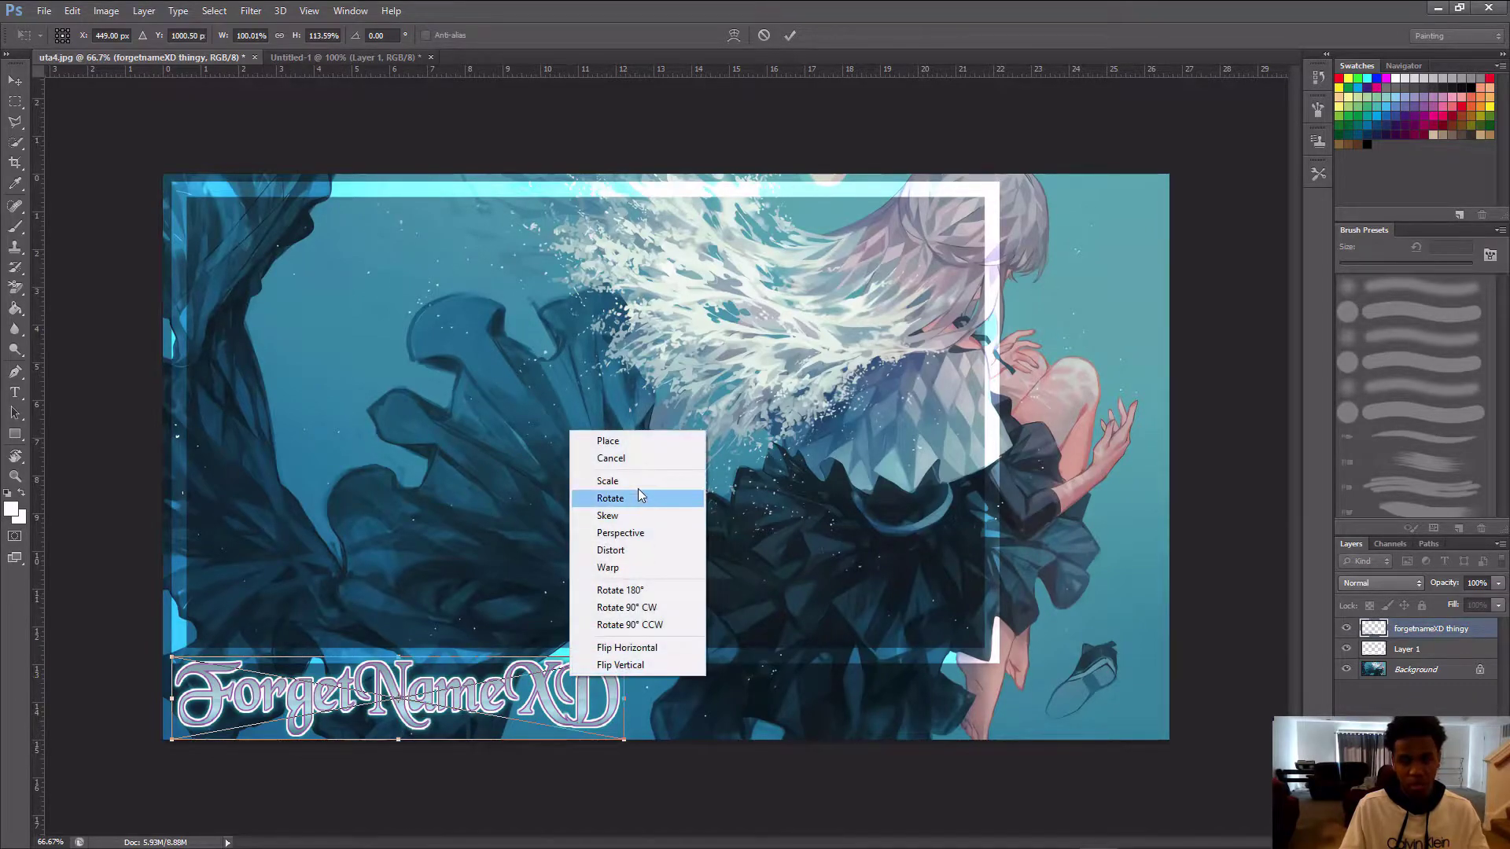
click(626, 441)
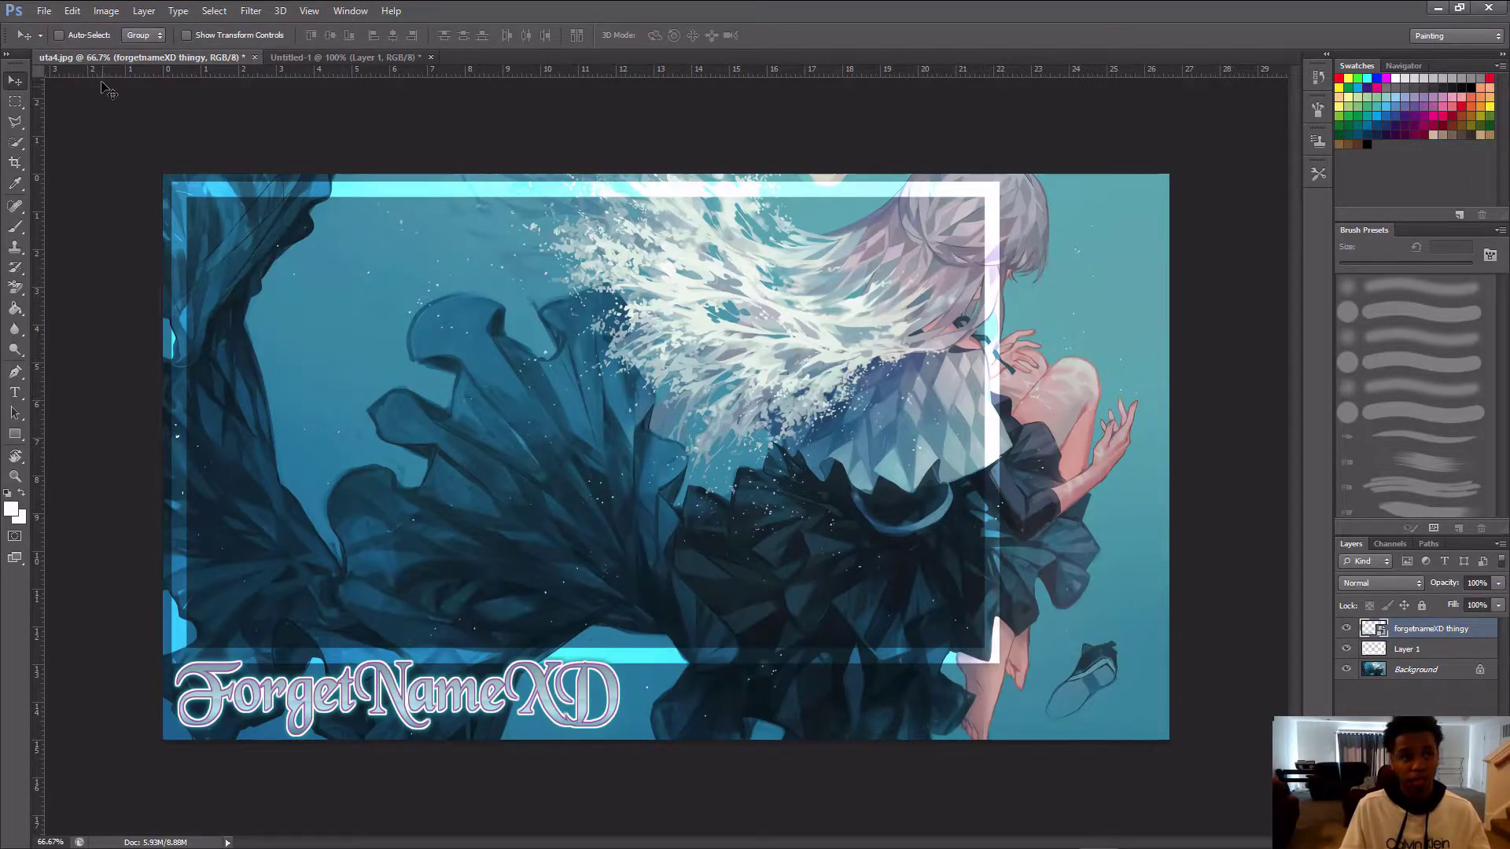
Step: Place gray transparent square.png in the picture and move it over the knees, just outside the border's right edge
click(44, 11)
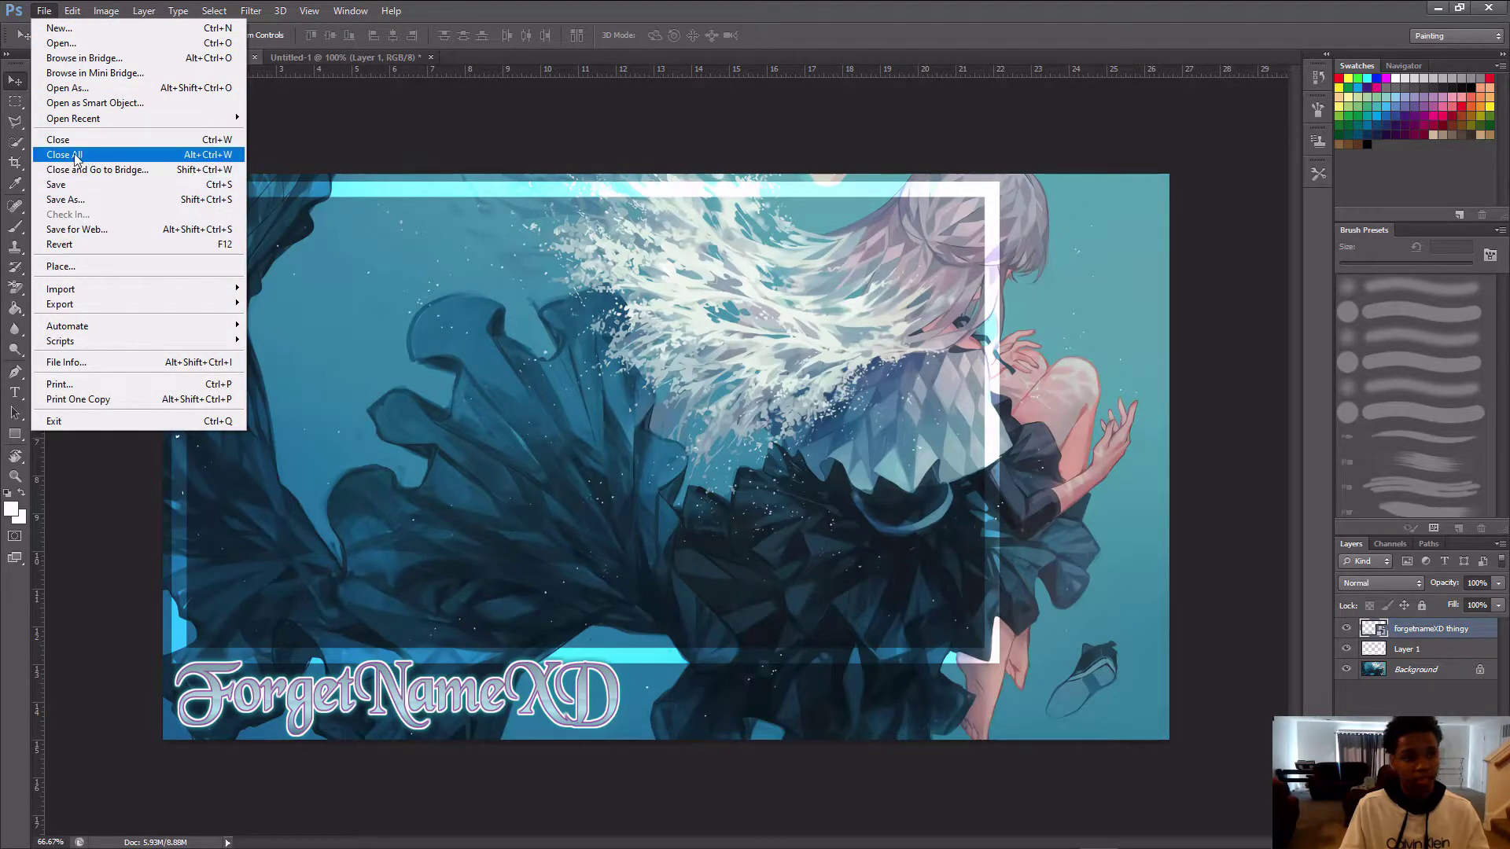
click(60, 266)
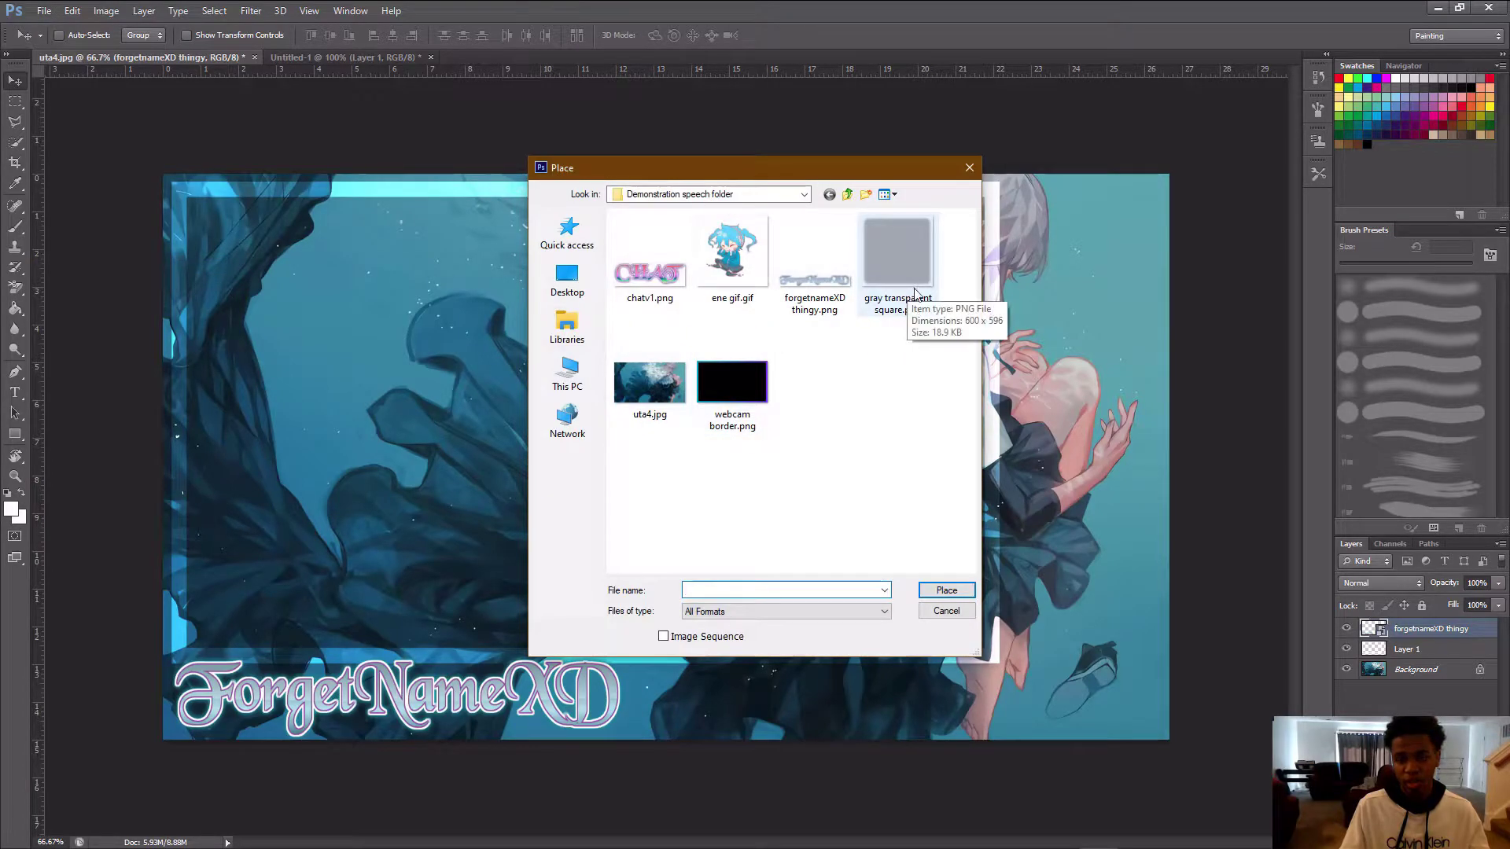
double_click(916, 298)
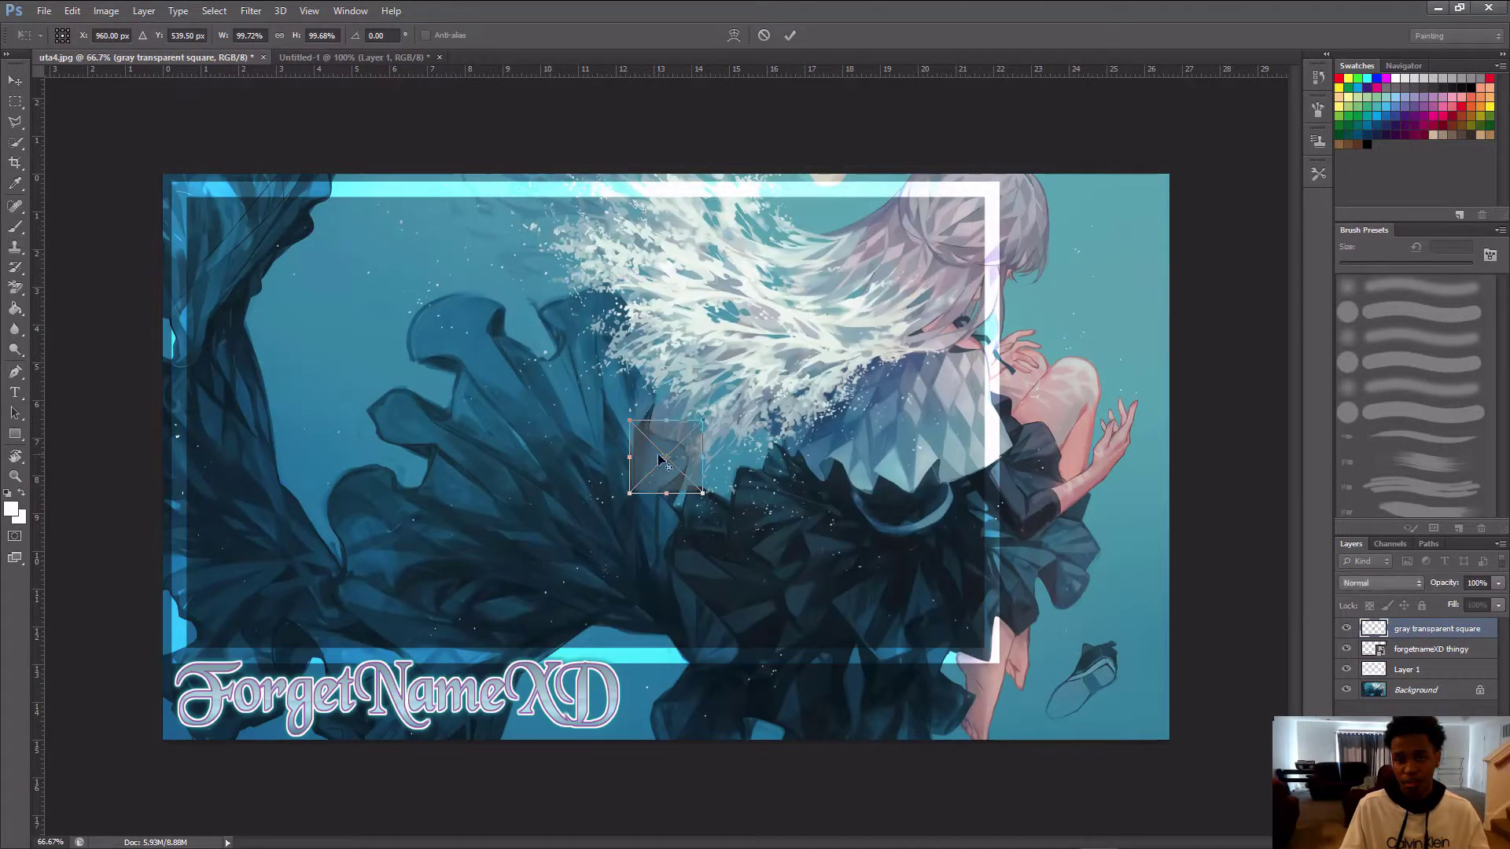
drag(659, 446, 1054, 375)
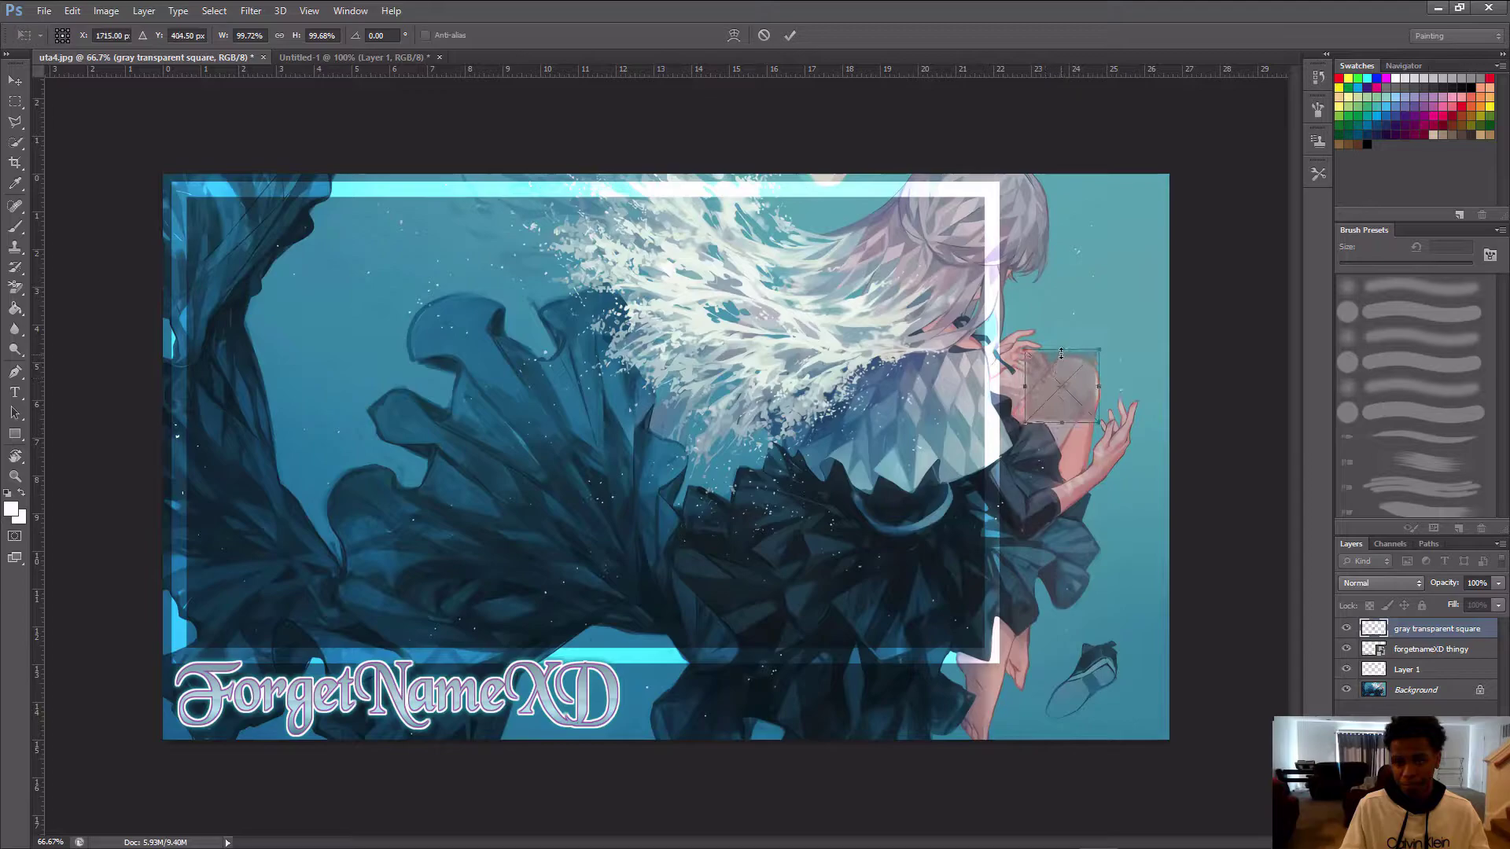
Step: Scale the gray square to about 197% width and 379% height, raise it beside the border, and commit the placement
drag(1099, 424, 1153, 629)
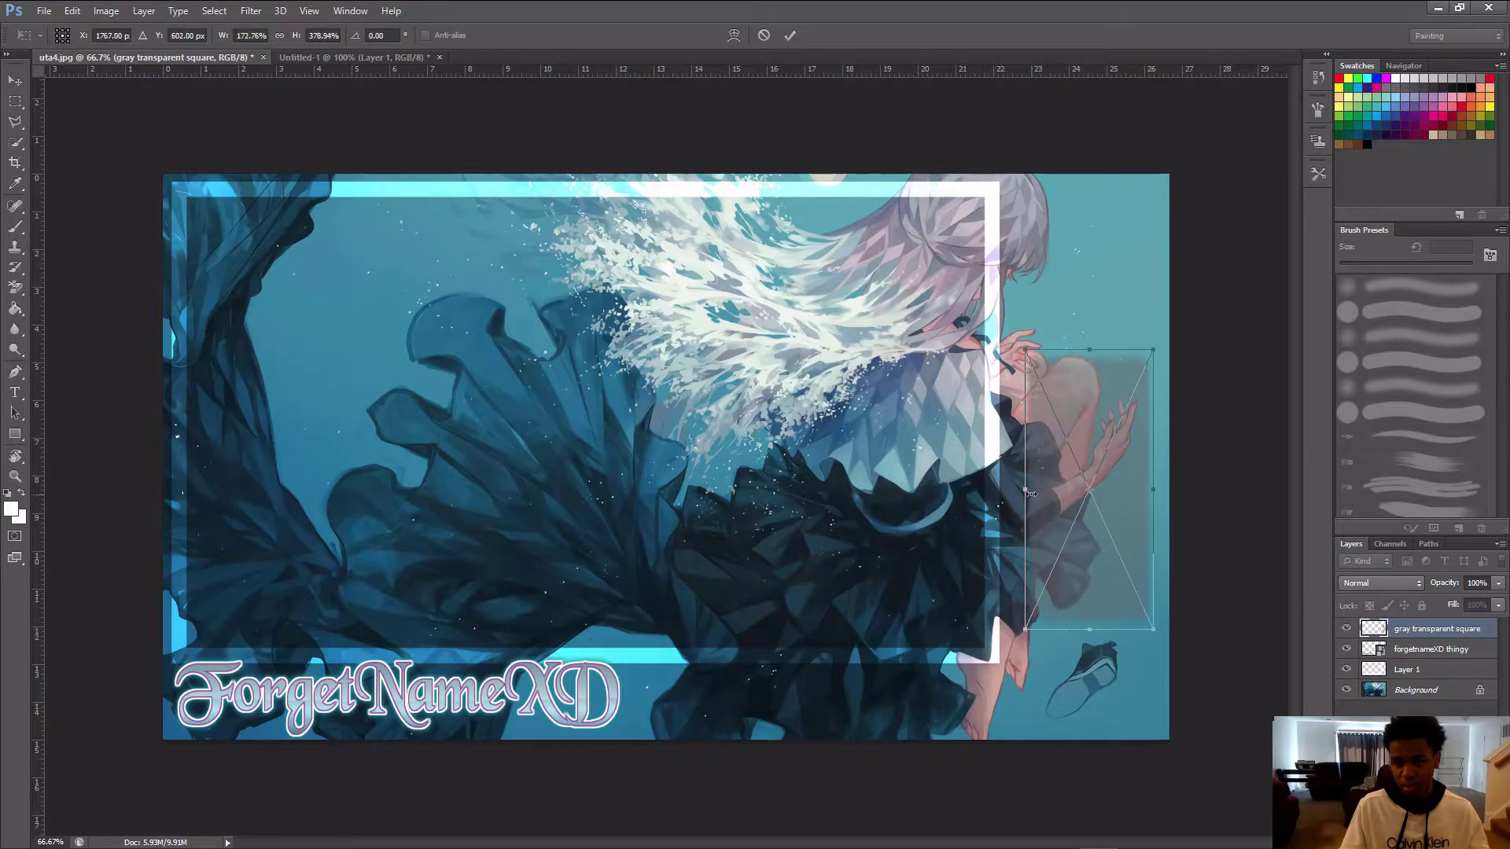
drag(1023, 489, 1009, 488)
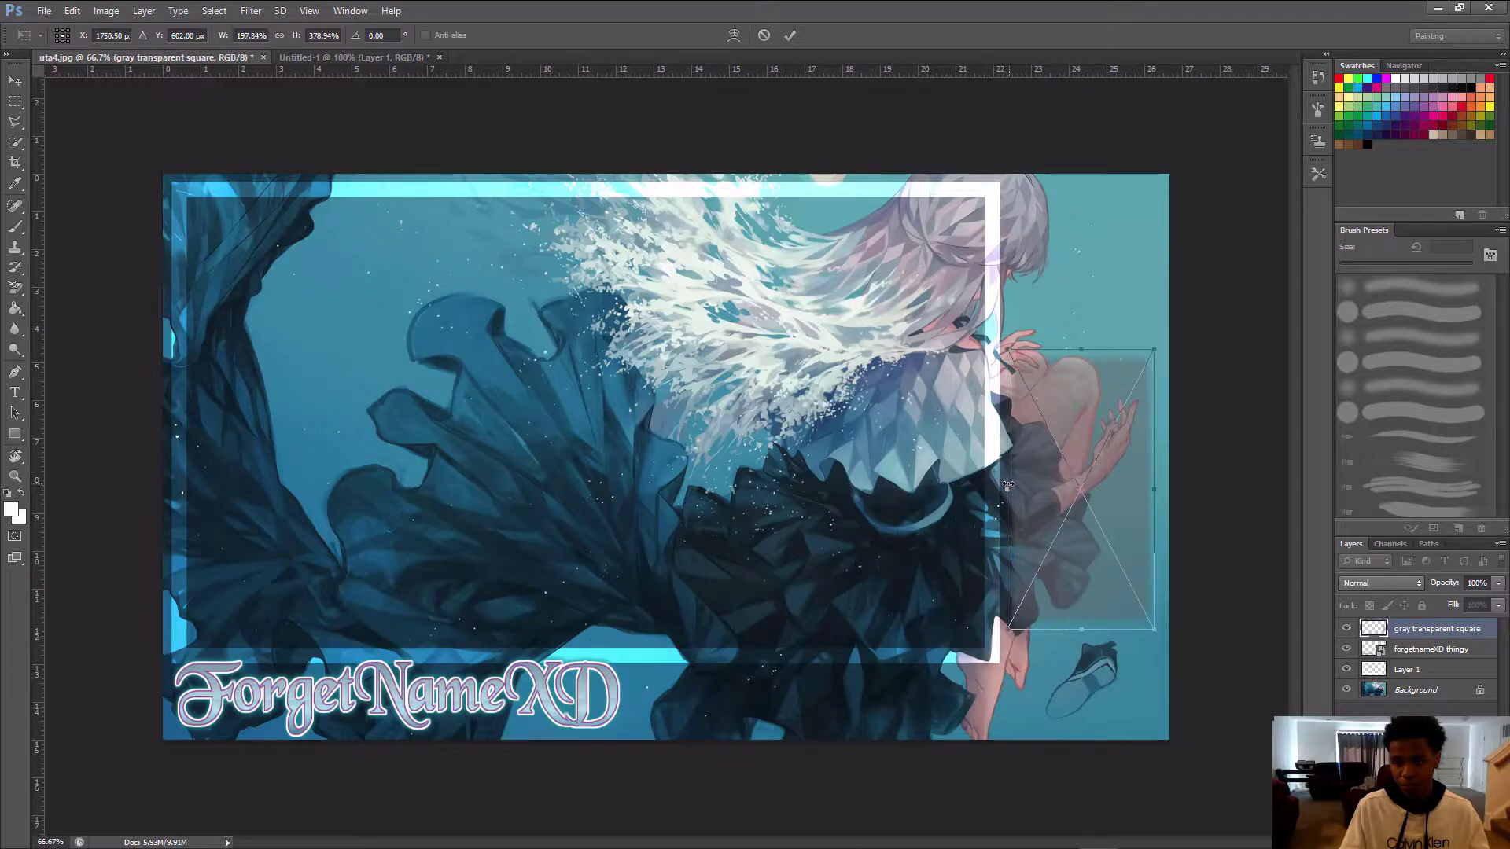
drag(1077, 448, 1076, 406)
right_click(1077, 355)
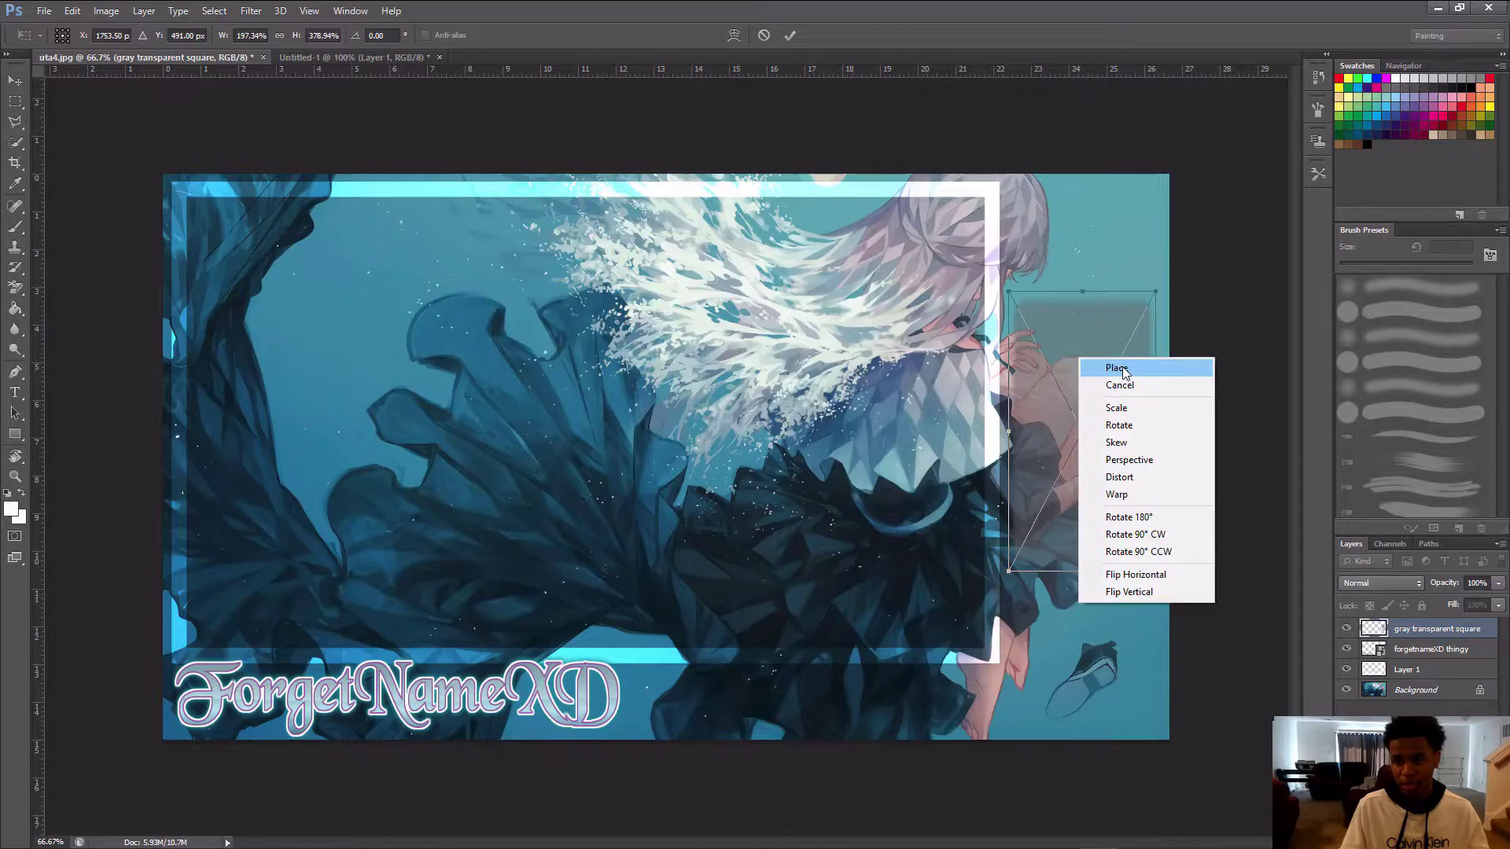
click(1117, 368)
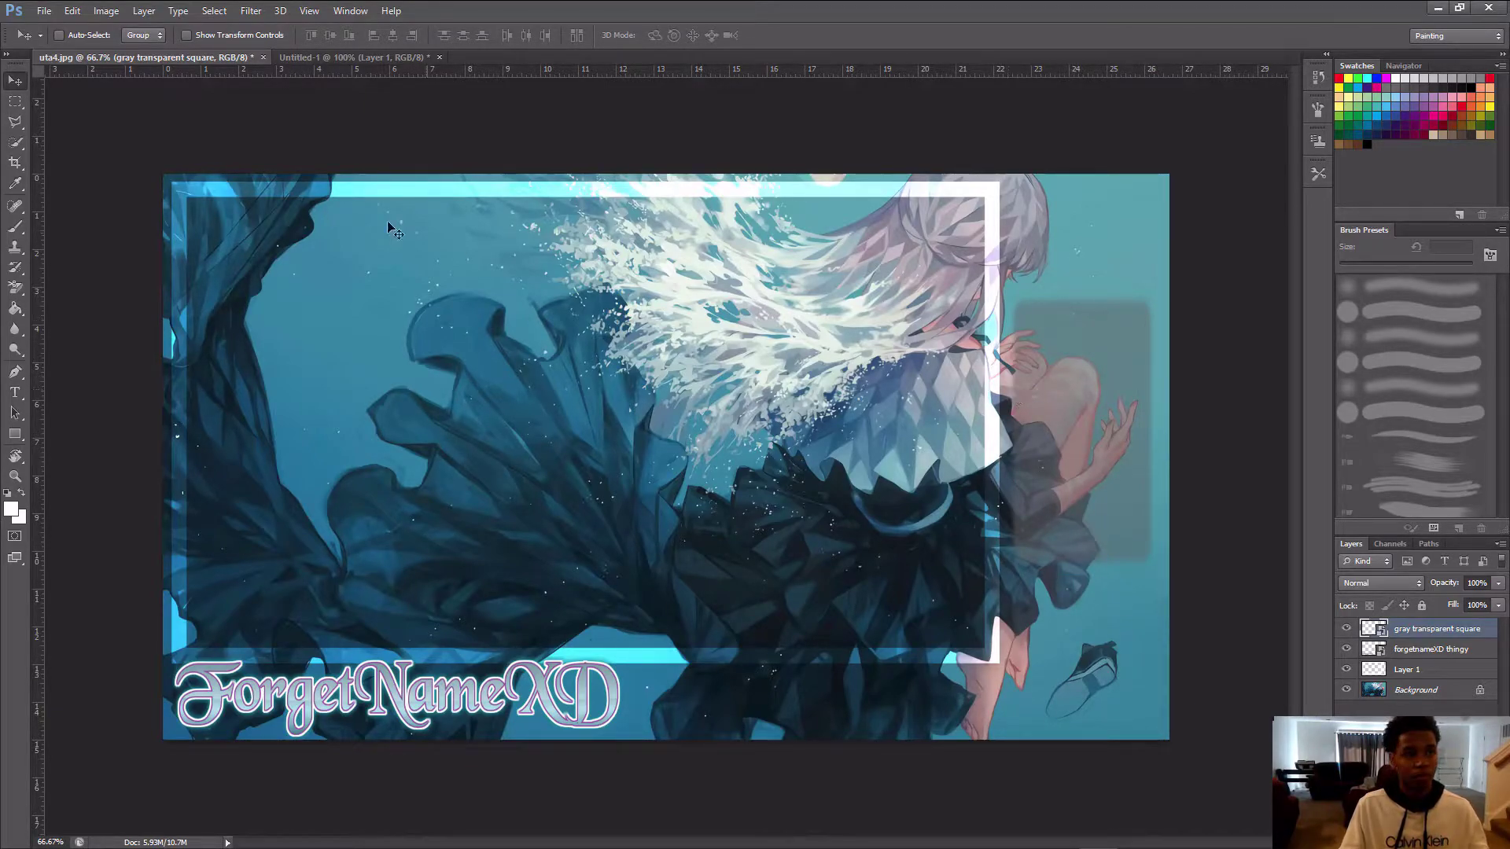
Step: Place chatv1.png in the picture and move it above the gray chat box, overlapping the border's upper-right corner
click(44, 11)
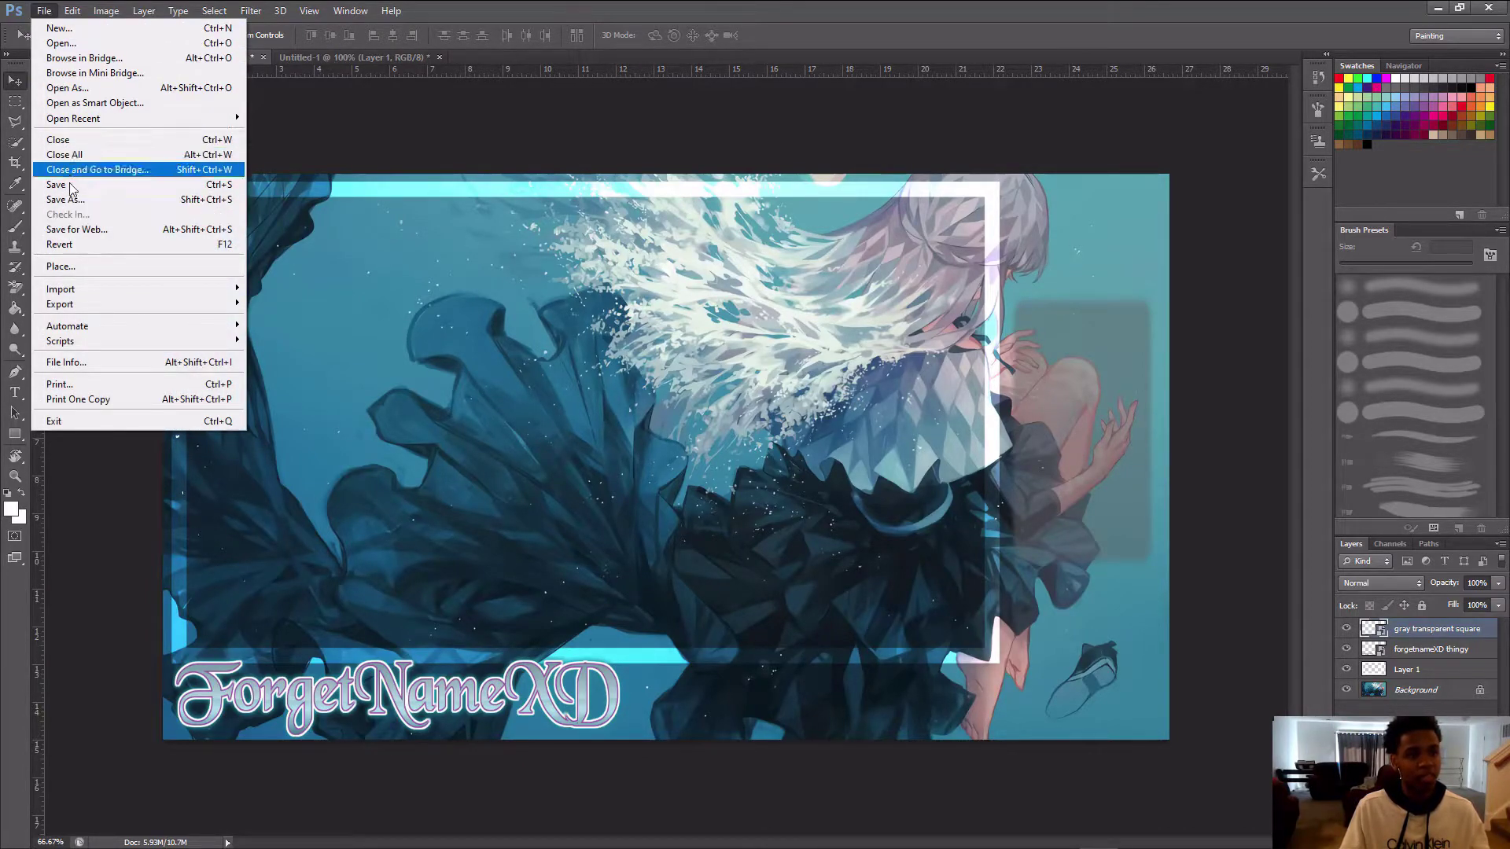
click(61, 266)
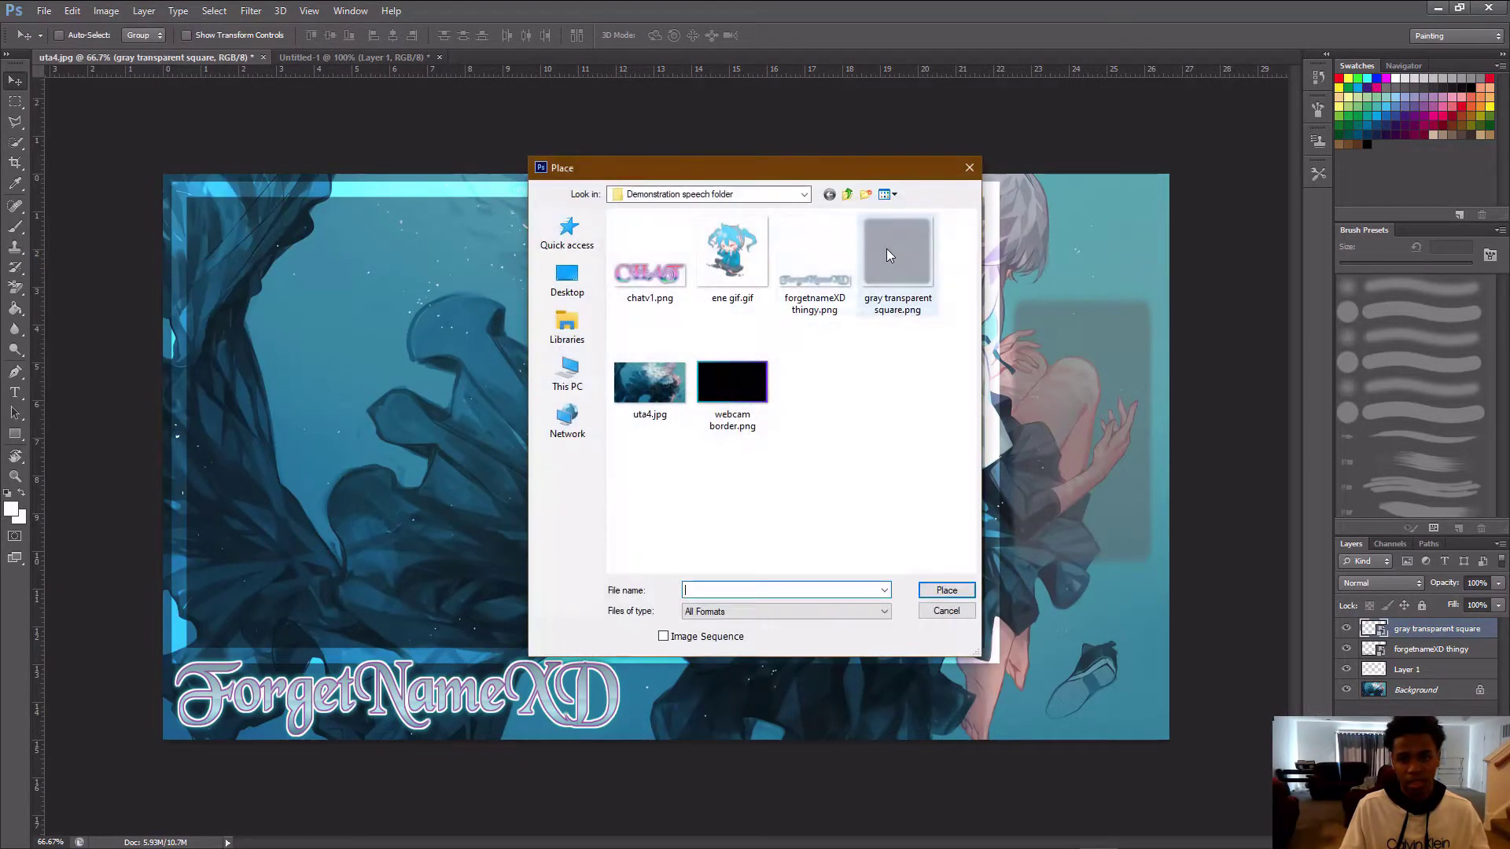
double_click(616, 252)
drag(971, 350, 1099, 250)
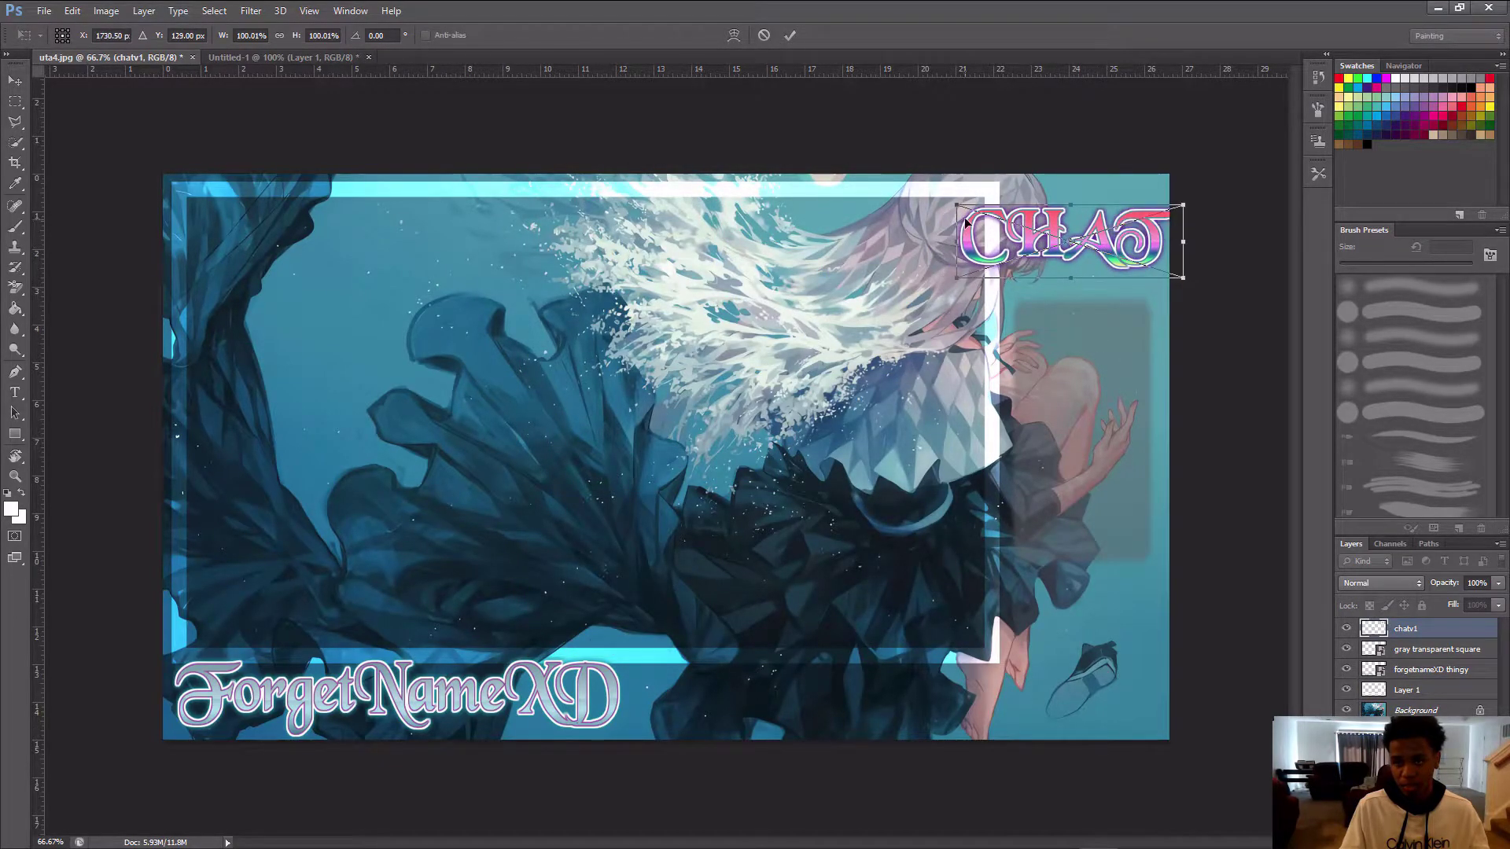
Step: Scale the CHAT title to about 78.3% width and 90% height, center it above the chat box, and commit the placement
drag(957, 205, 967, 203)
drag(1174, 222, 1126, 244)
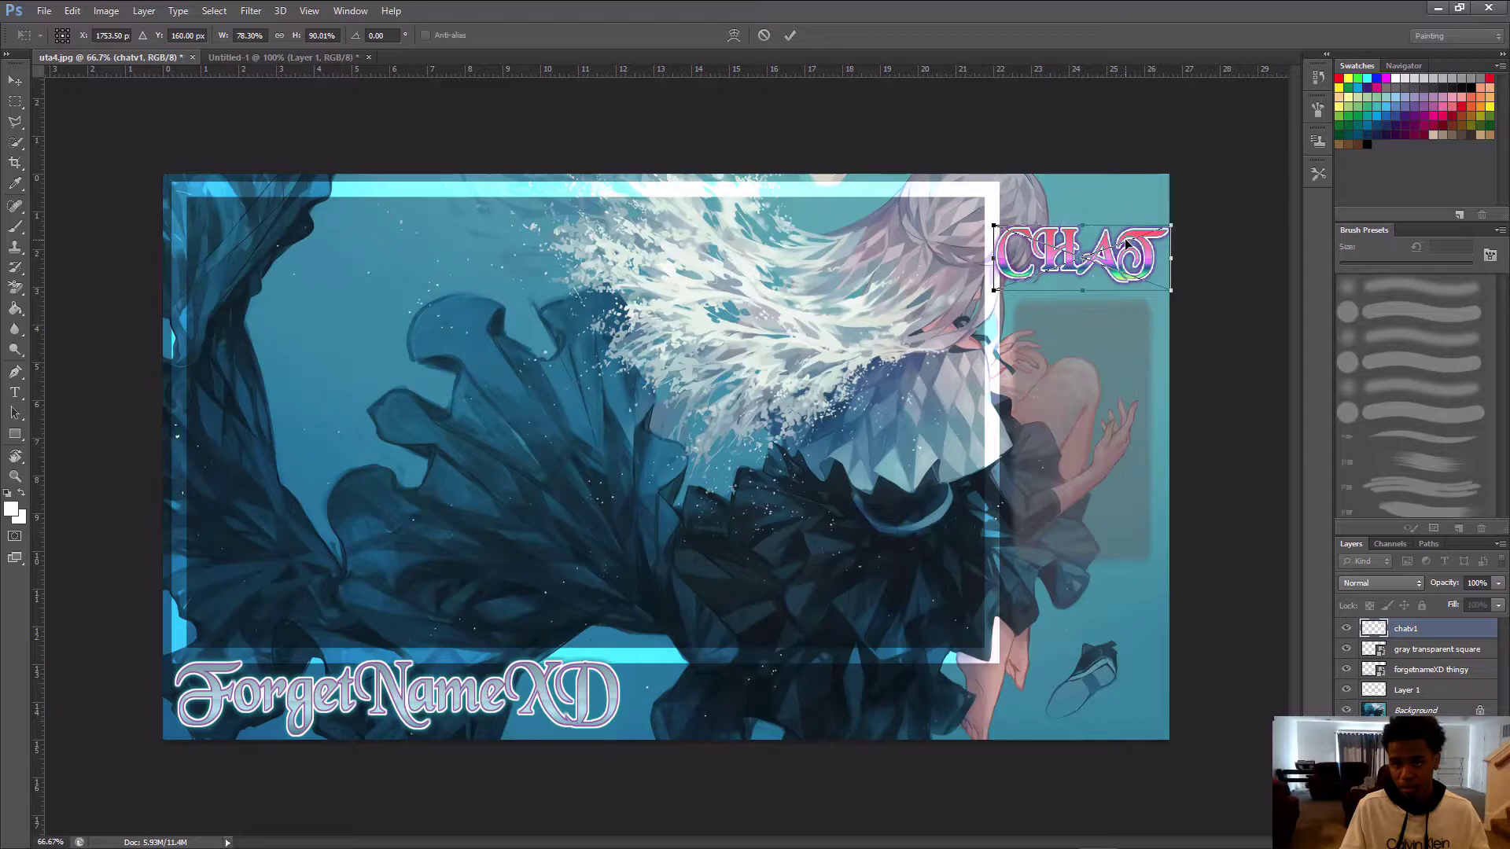
right_click(1087, 253)
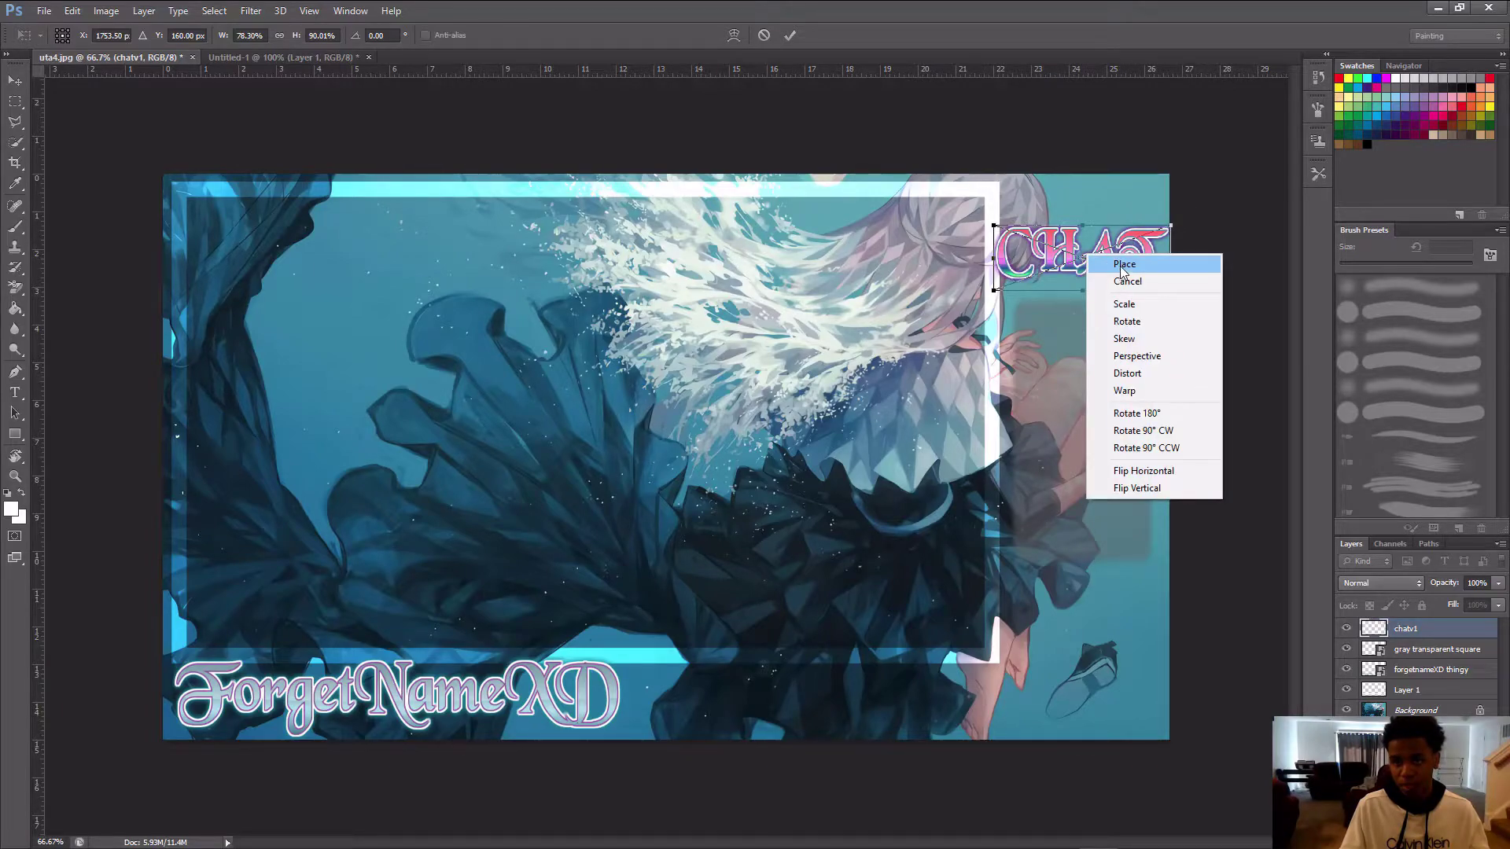
click(1123, 266)
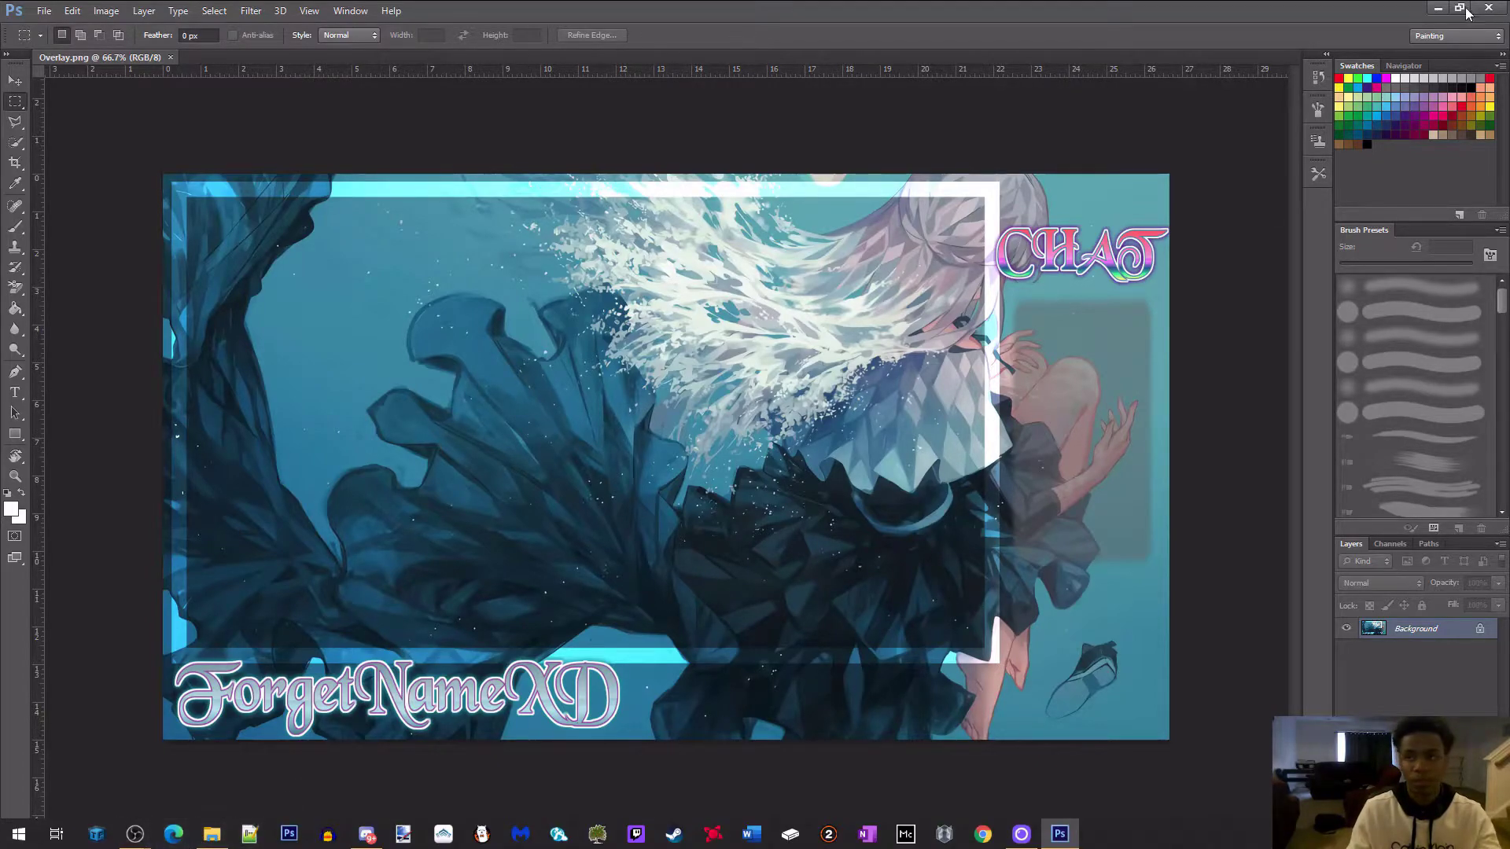
Step: Switch to OBS and add a new scene named Osu! Streaming Overlay 2
click(1436, 8)
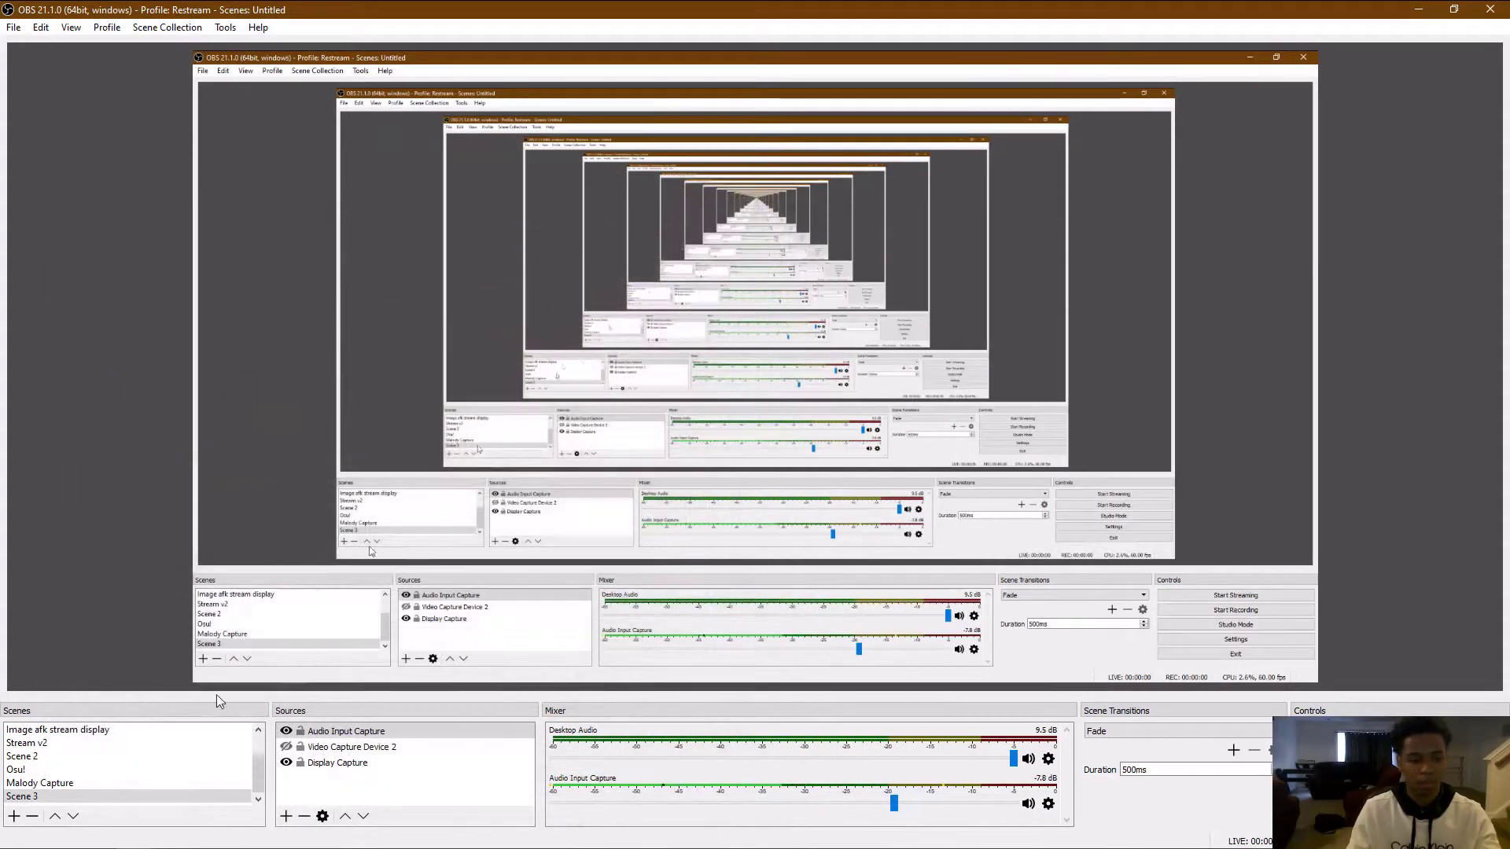
click(15, 816)
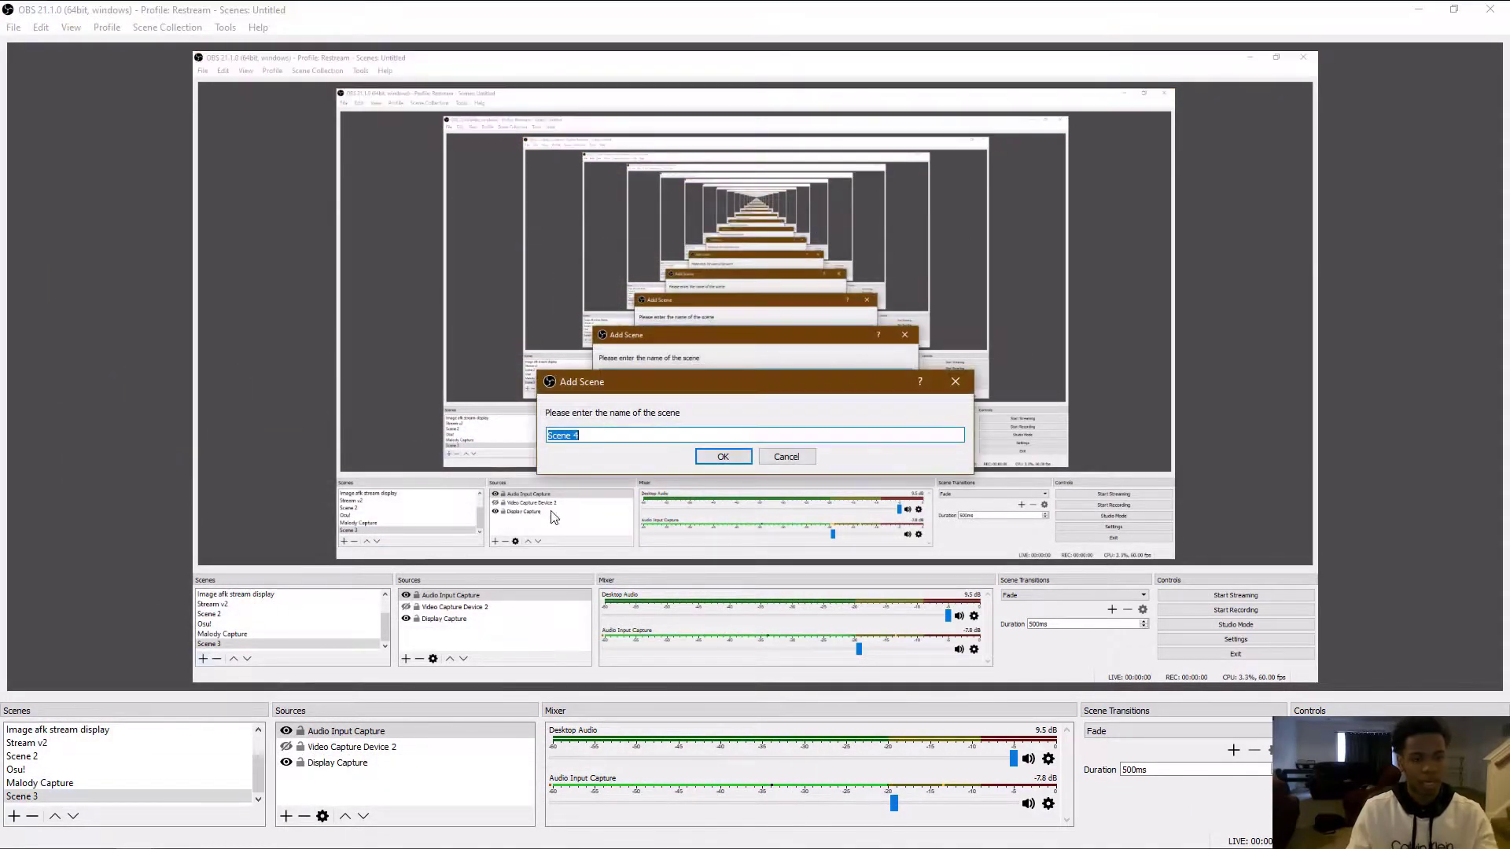
text(Osu! s)
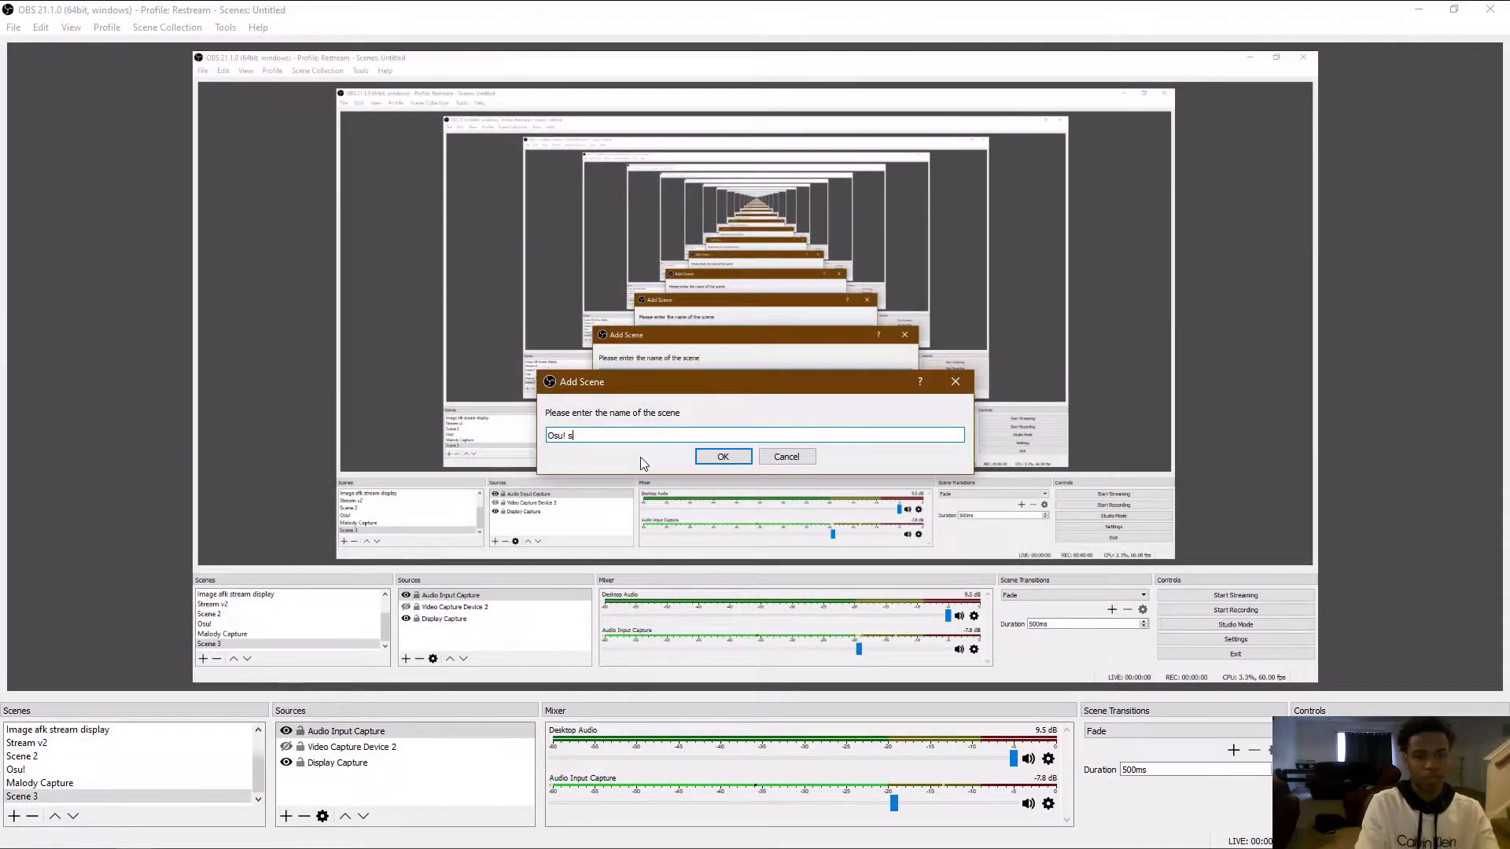
text(treami)
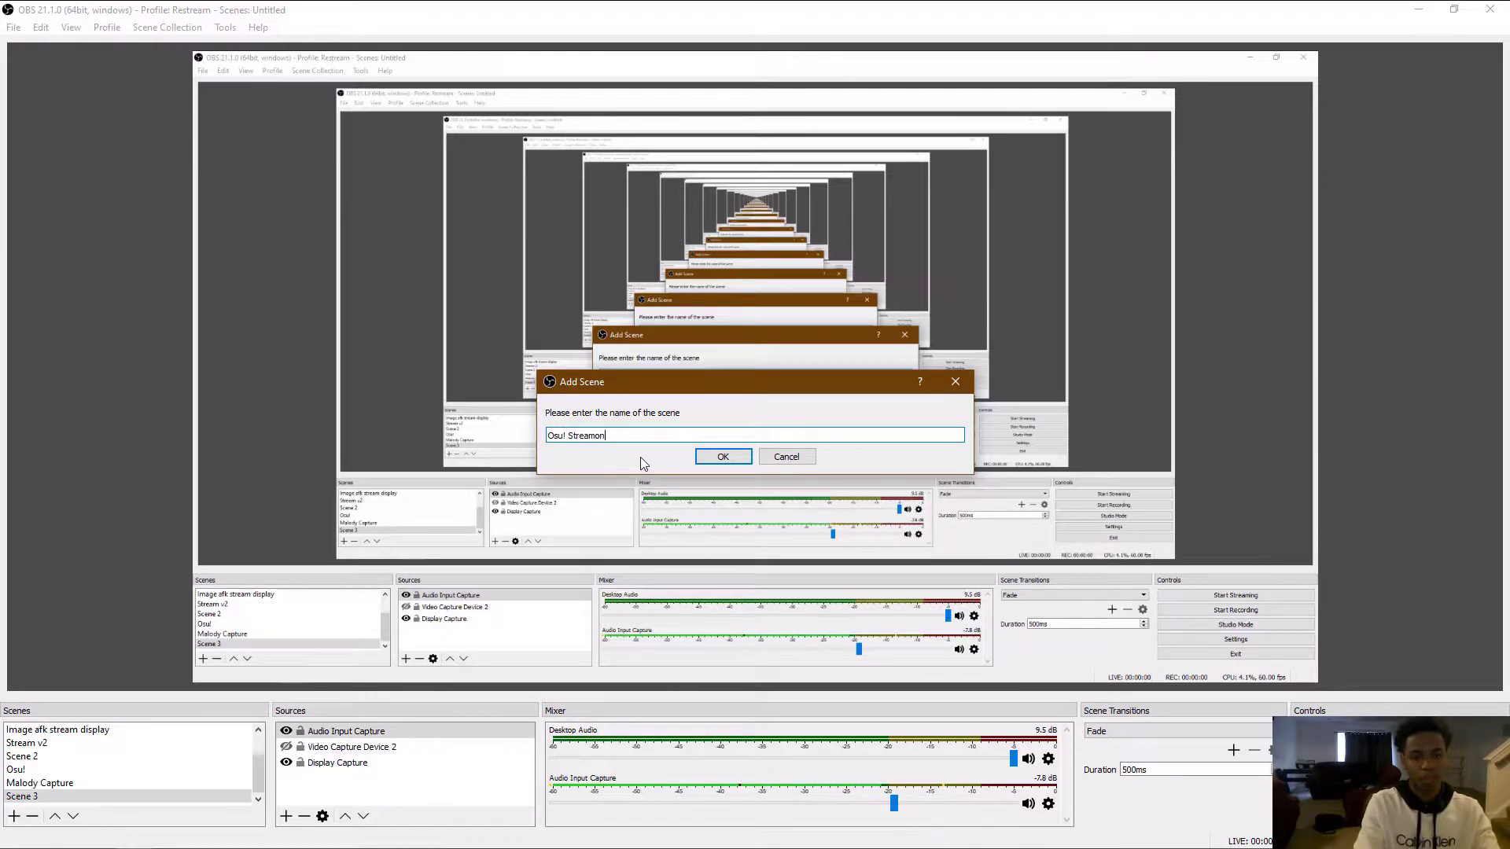
text(ng Overlay 2)
key(Return)
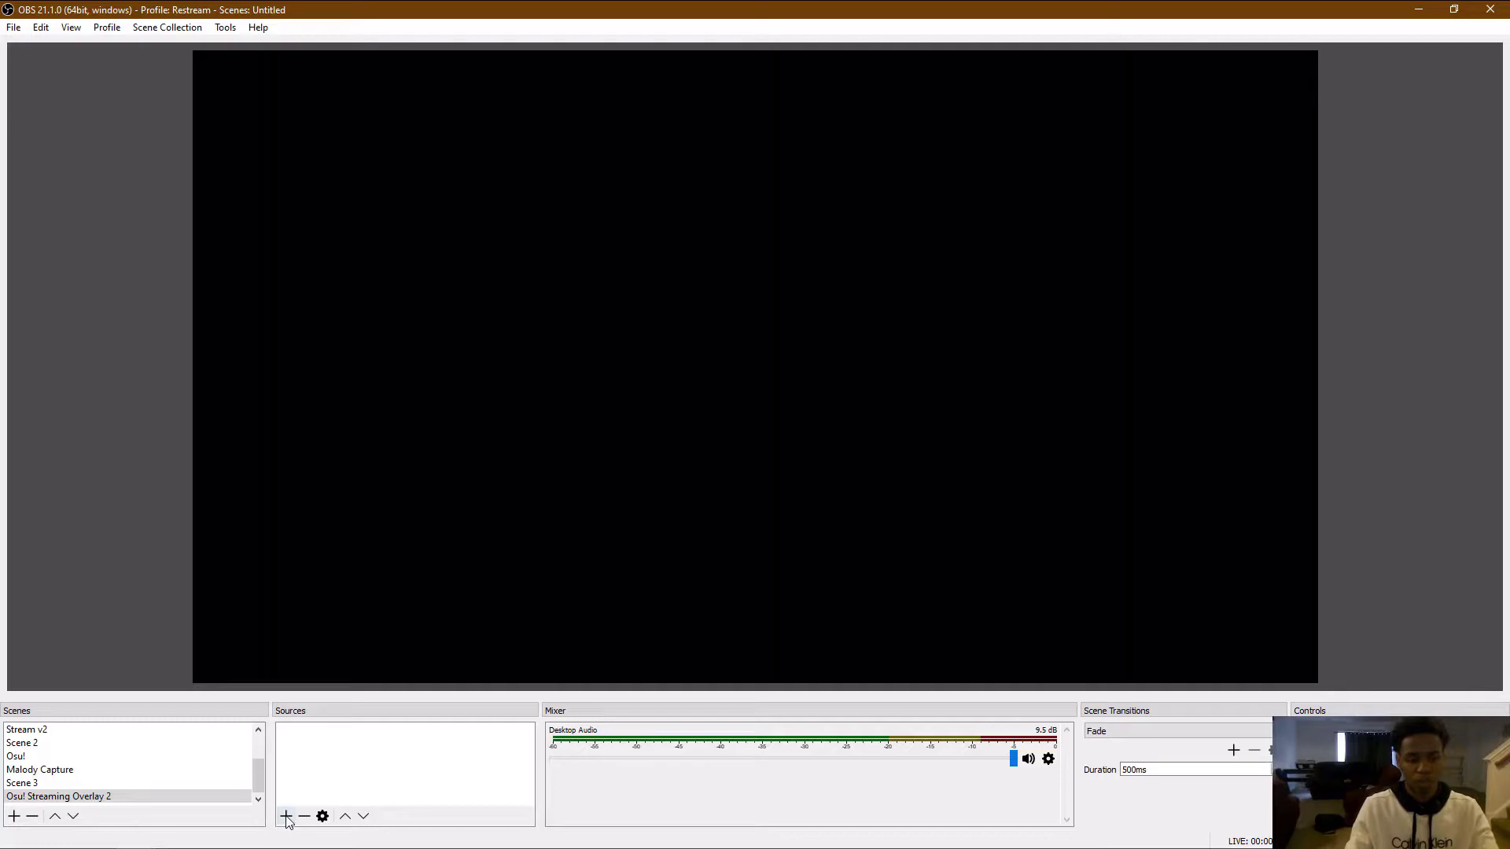
Step: Add a new image source named Overlay 2 to the Osu! Streaming Overlay 2 scene
click(287, 818)
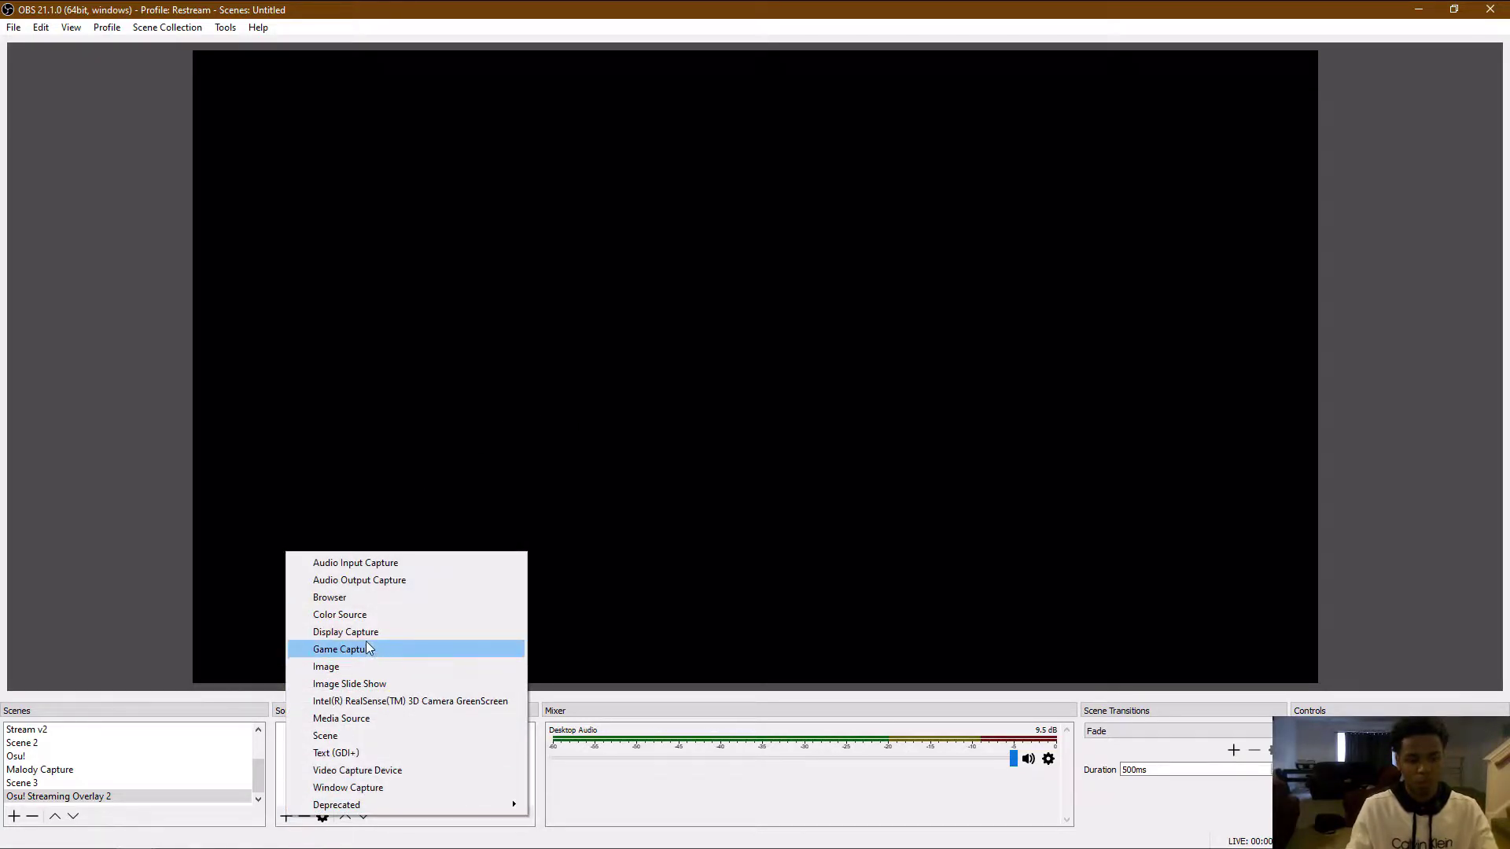
click(351, 665)
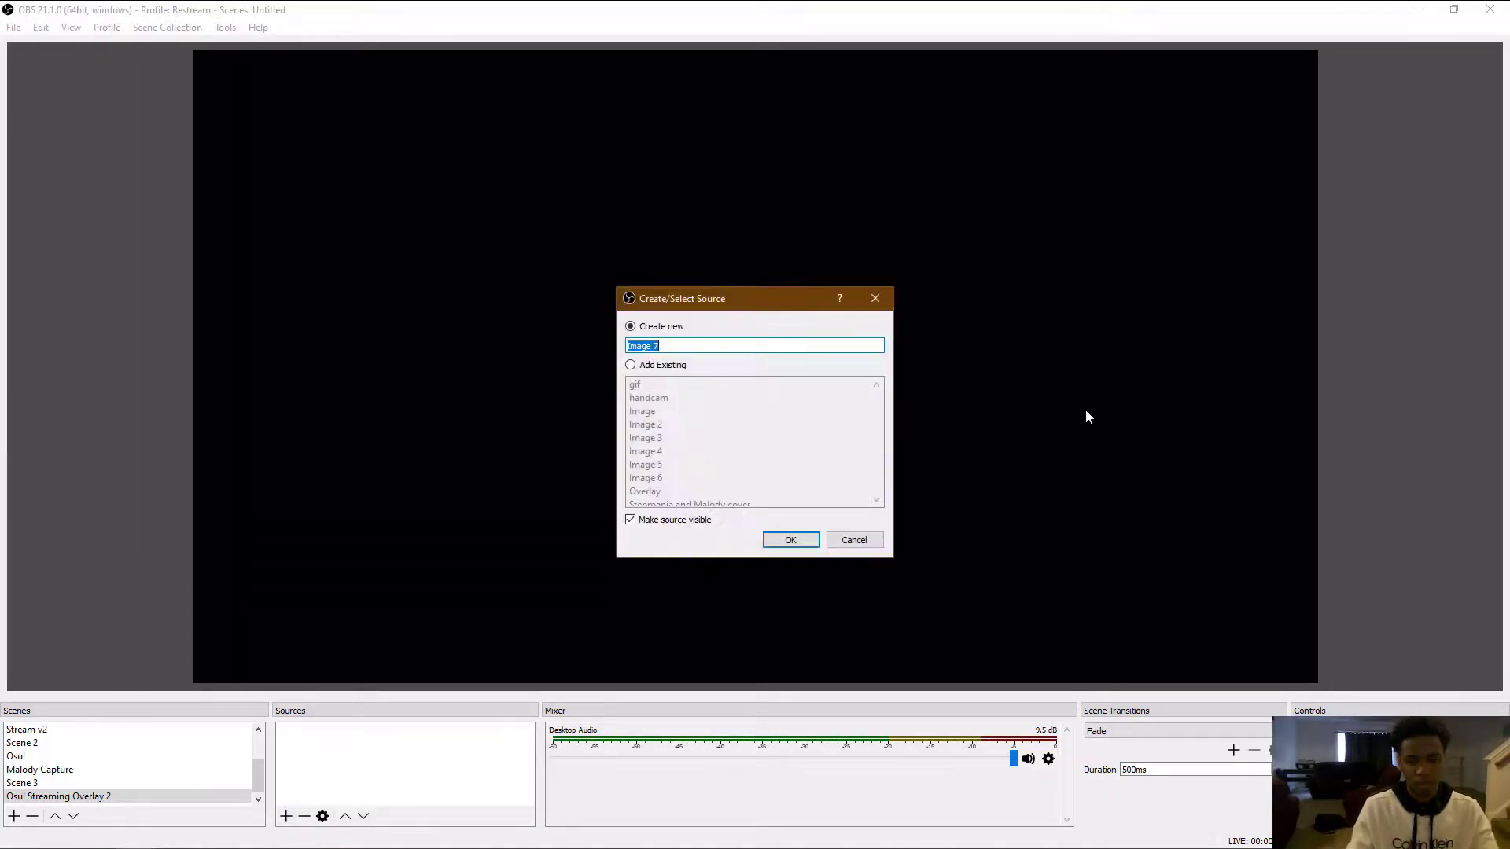
text(Back)
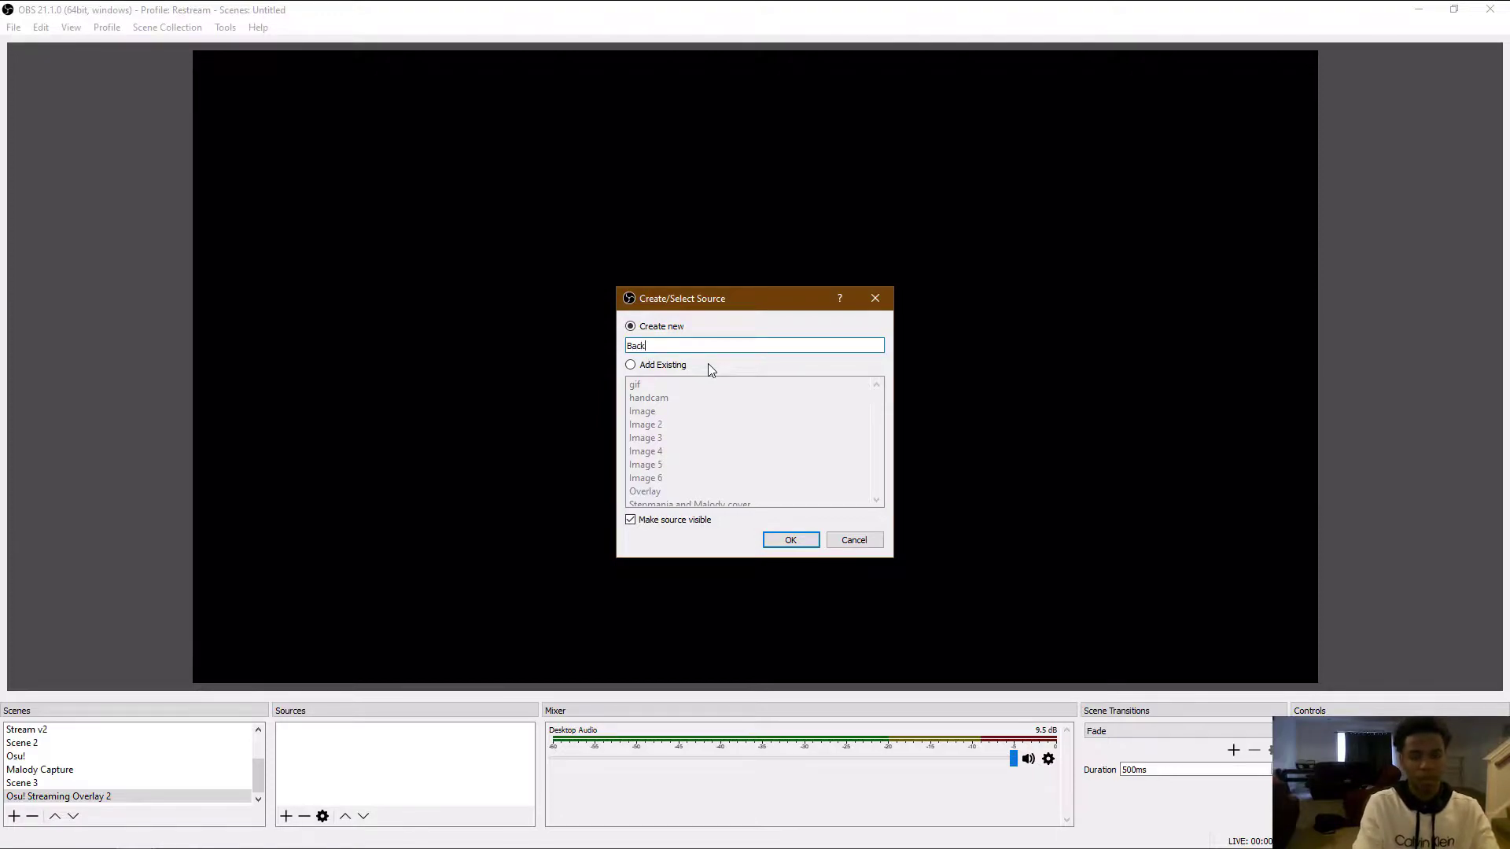
key(BackSpace)
key(BackSpace)
key(BackSpace)
key(BackSpace)
text(Ovb)
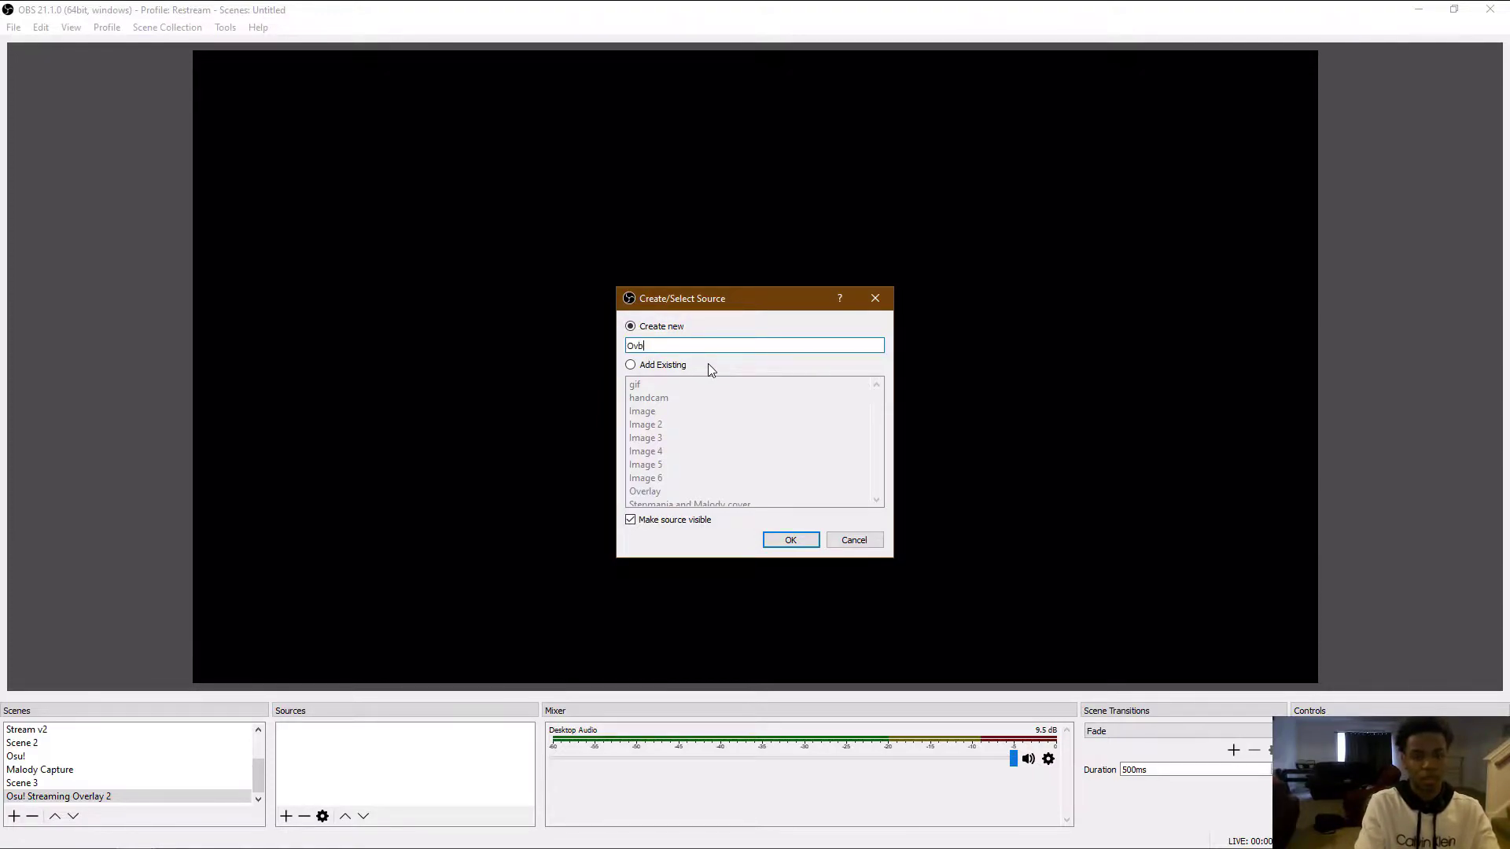
text(rlay 2)
key(Return)
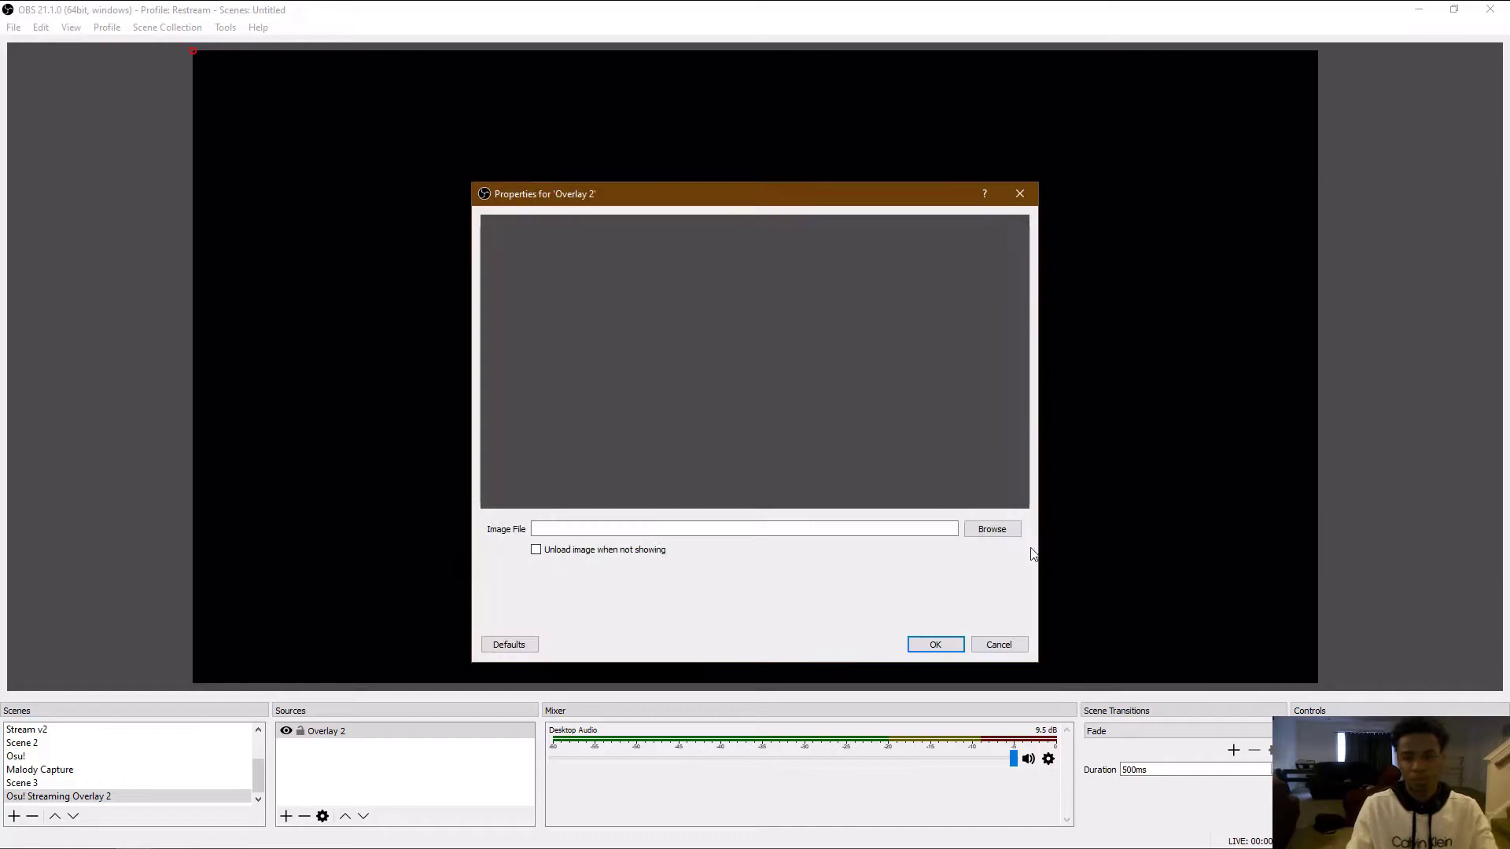
Step: Load Overlay.png from the Demonstration speech folder as the image of Overlay 2 and accept the source properties
key(Return)
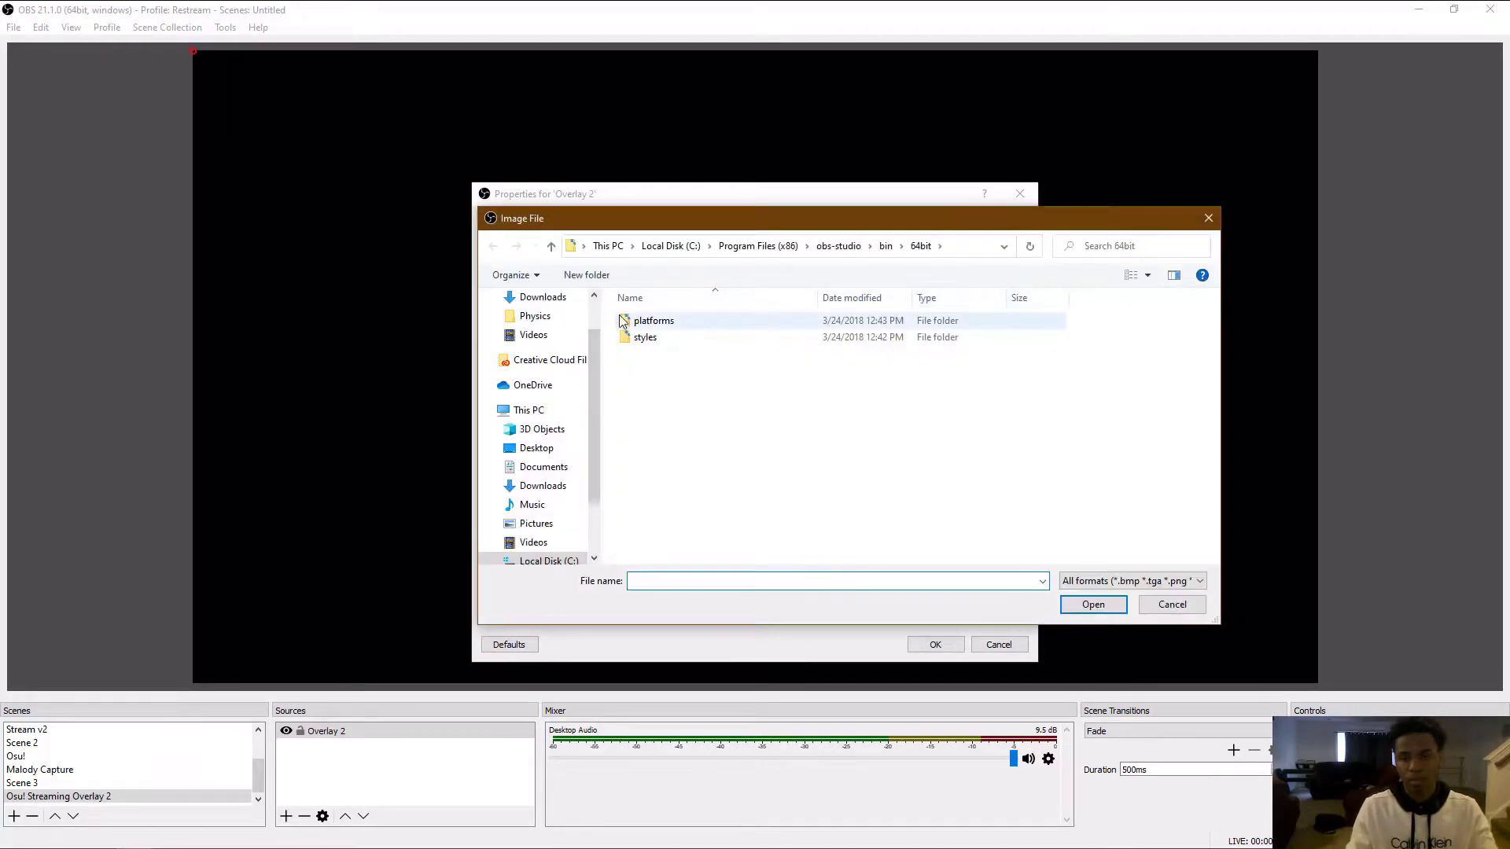
scroll(550, 338, up, 2)
click(551, 328)
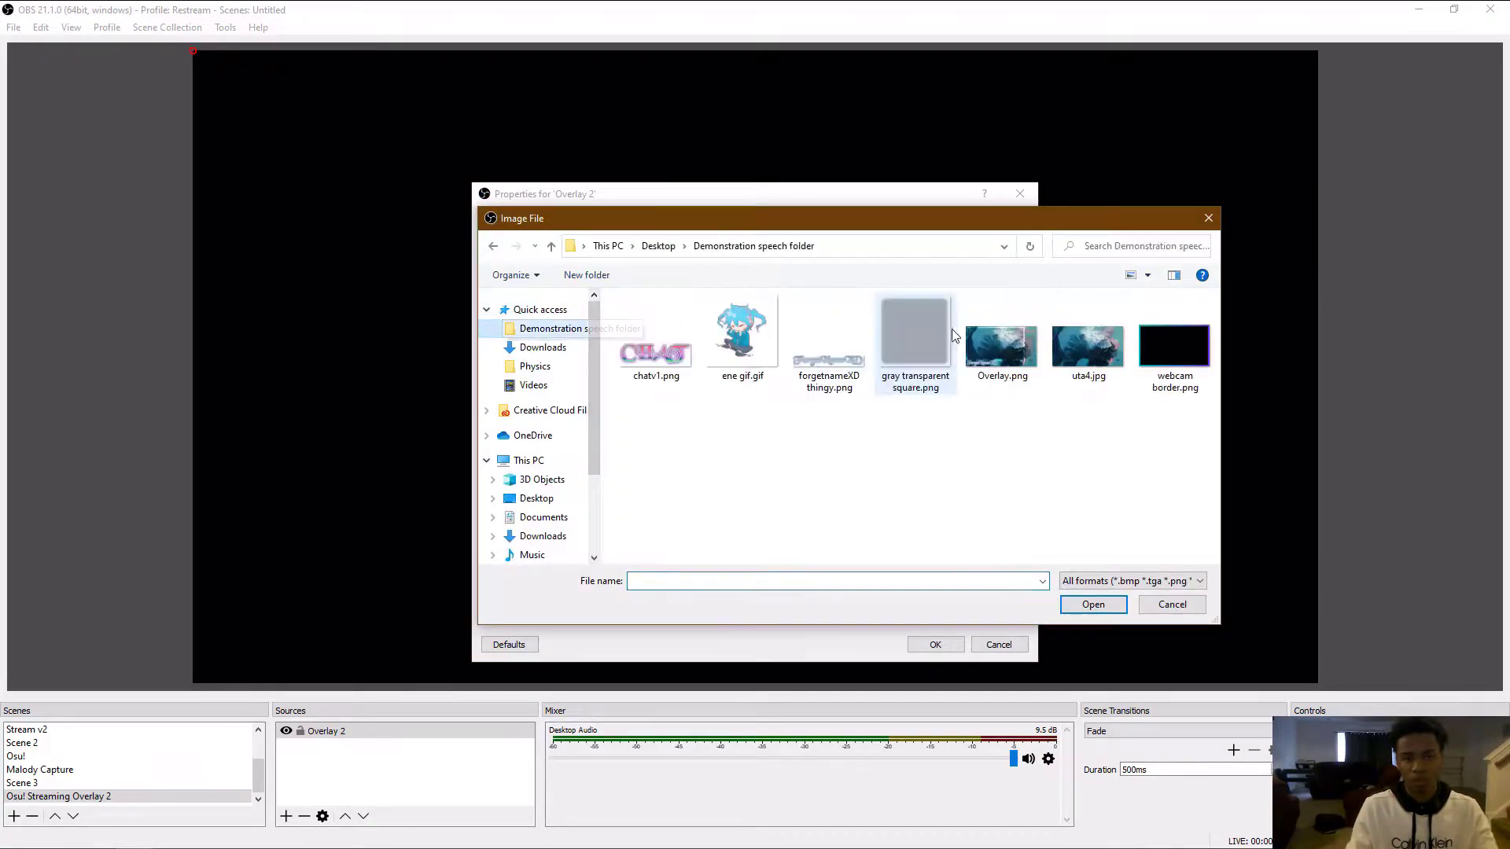
double_click(1007, 346)
click(935, 645)
Step: Add a second new image source named Webcam border to the scene
click(287, 816)
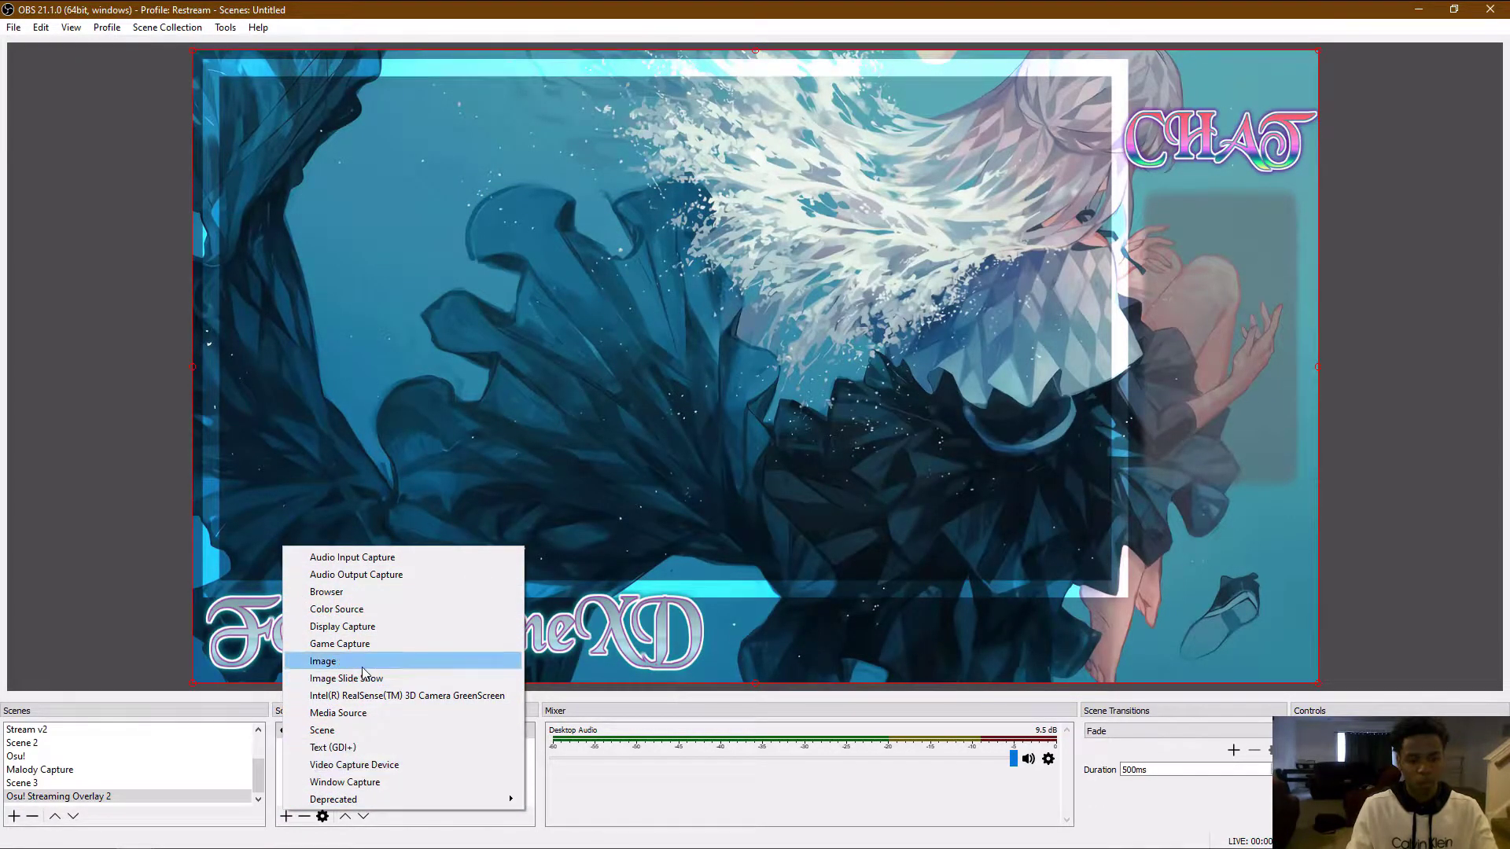
click(323, 662)
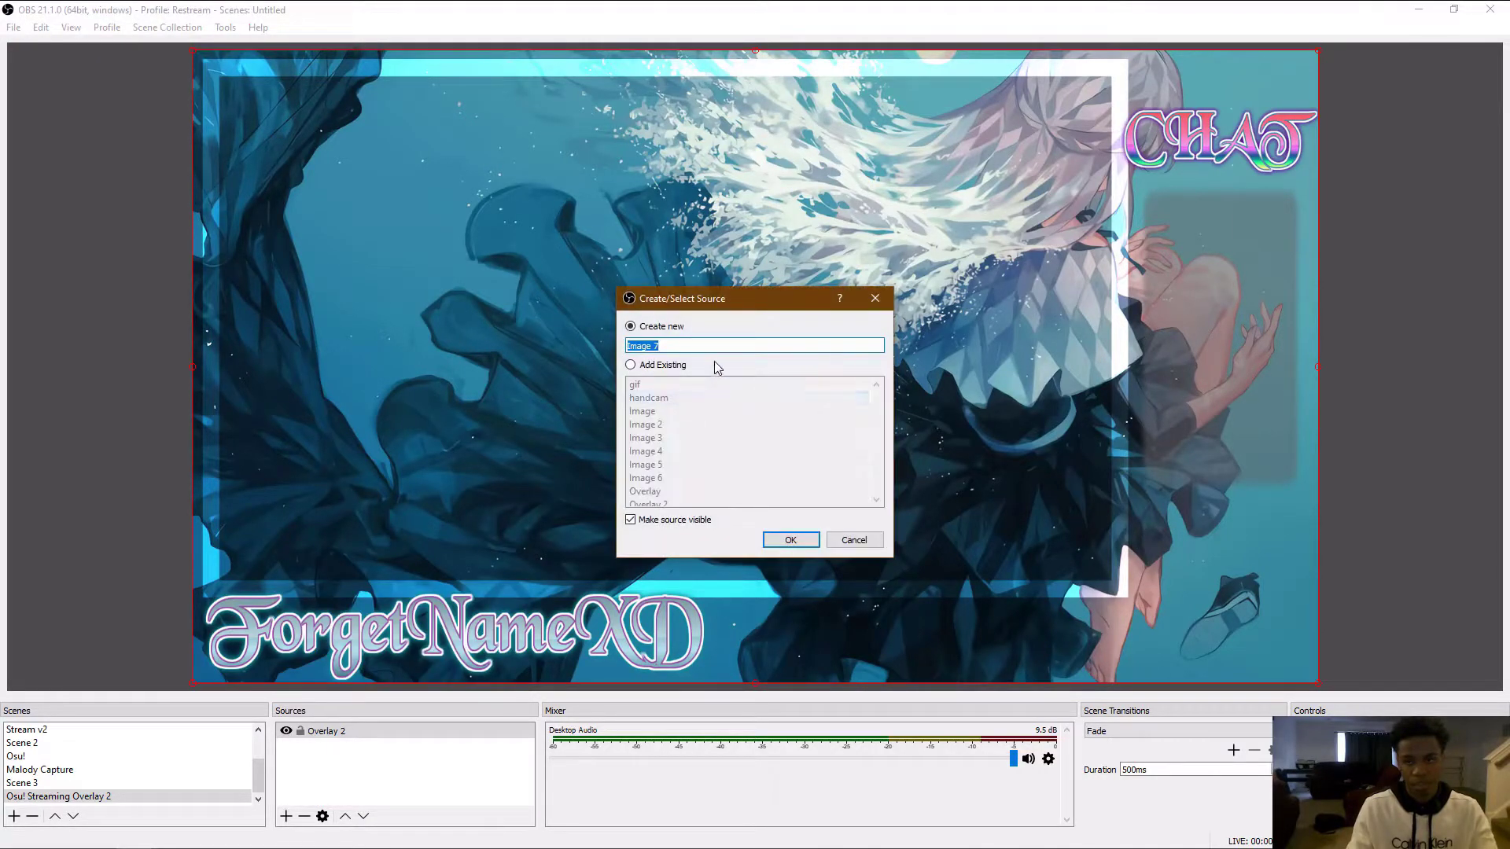
text(Webaca)
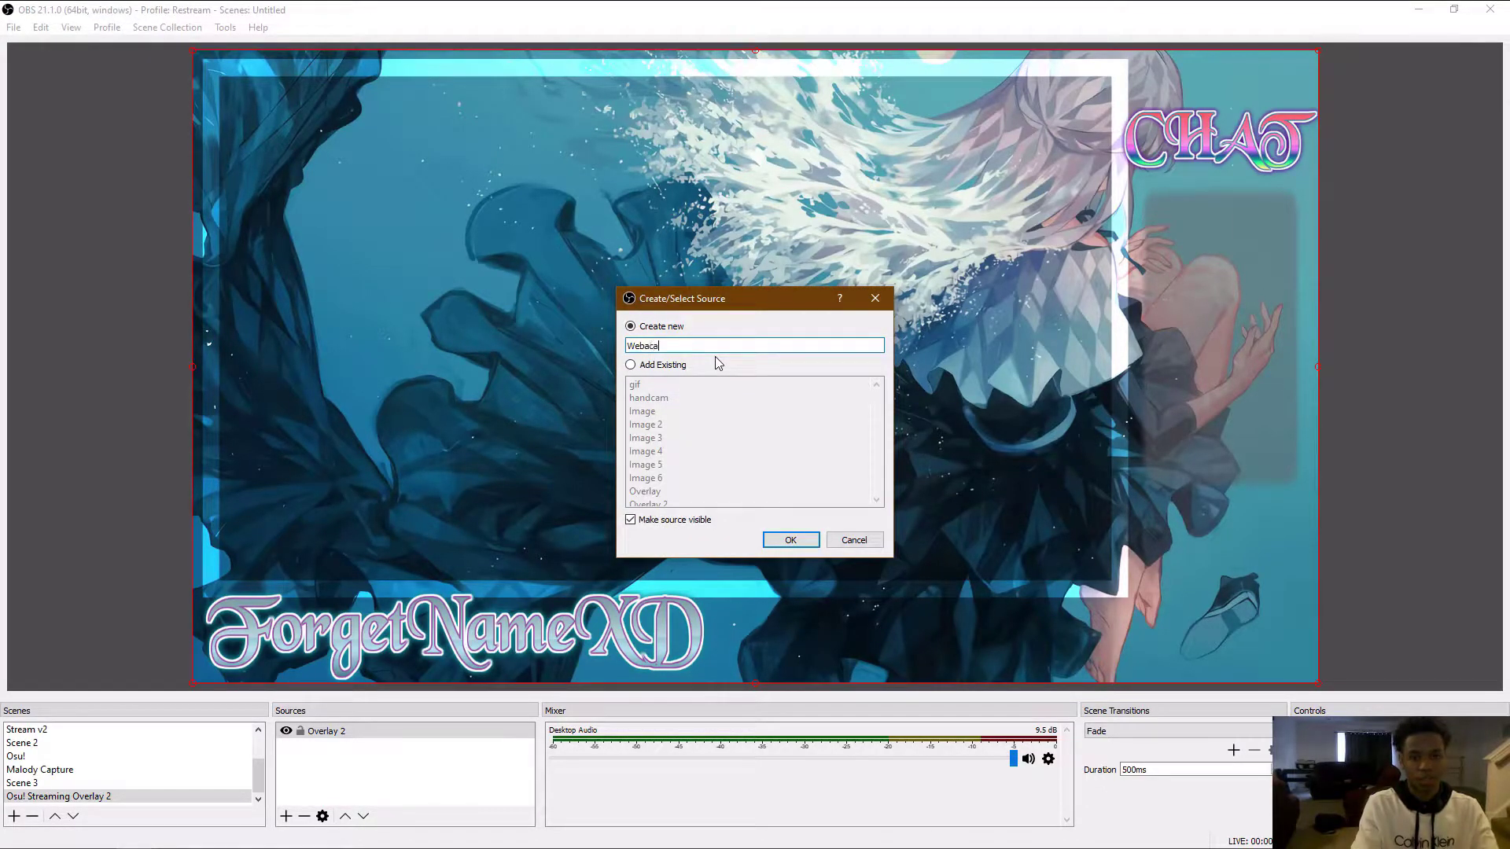
key(BackSpace)
key(BackSpace)
key(BackSpace)
key(BackSpace)
text(cam border)
key(Return)
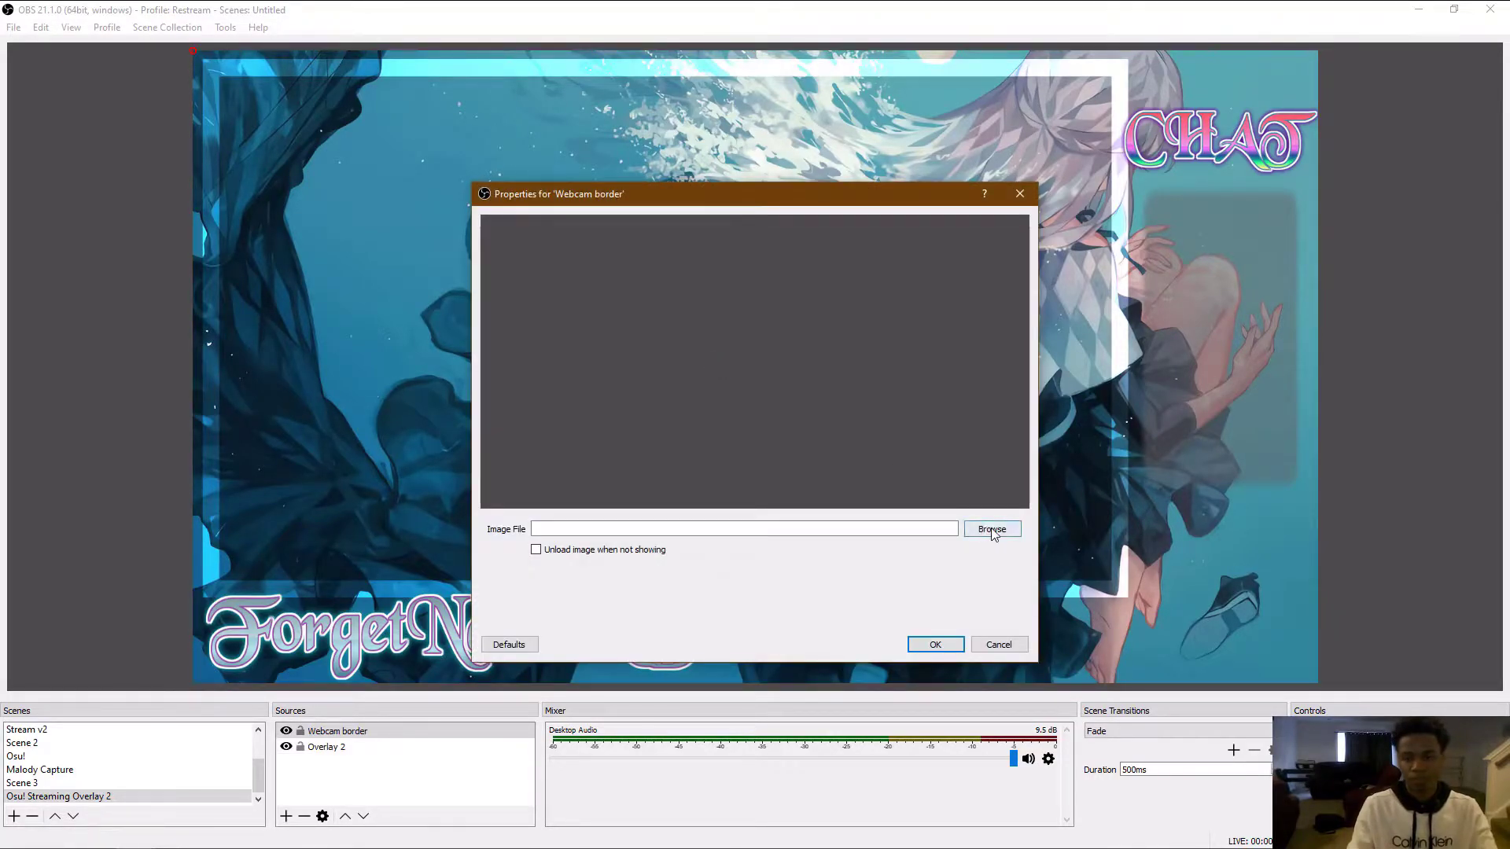
Step: Load webcam border.png into the Webcam border source and shrink it into the lower-right corner of the overlay
click(991, 530)
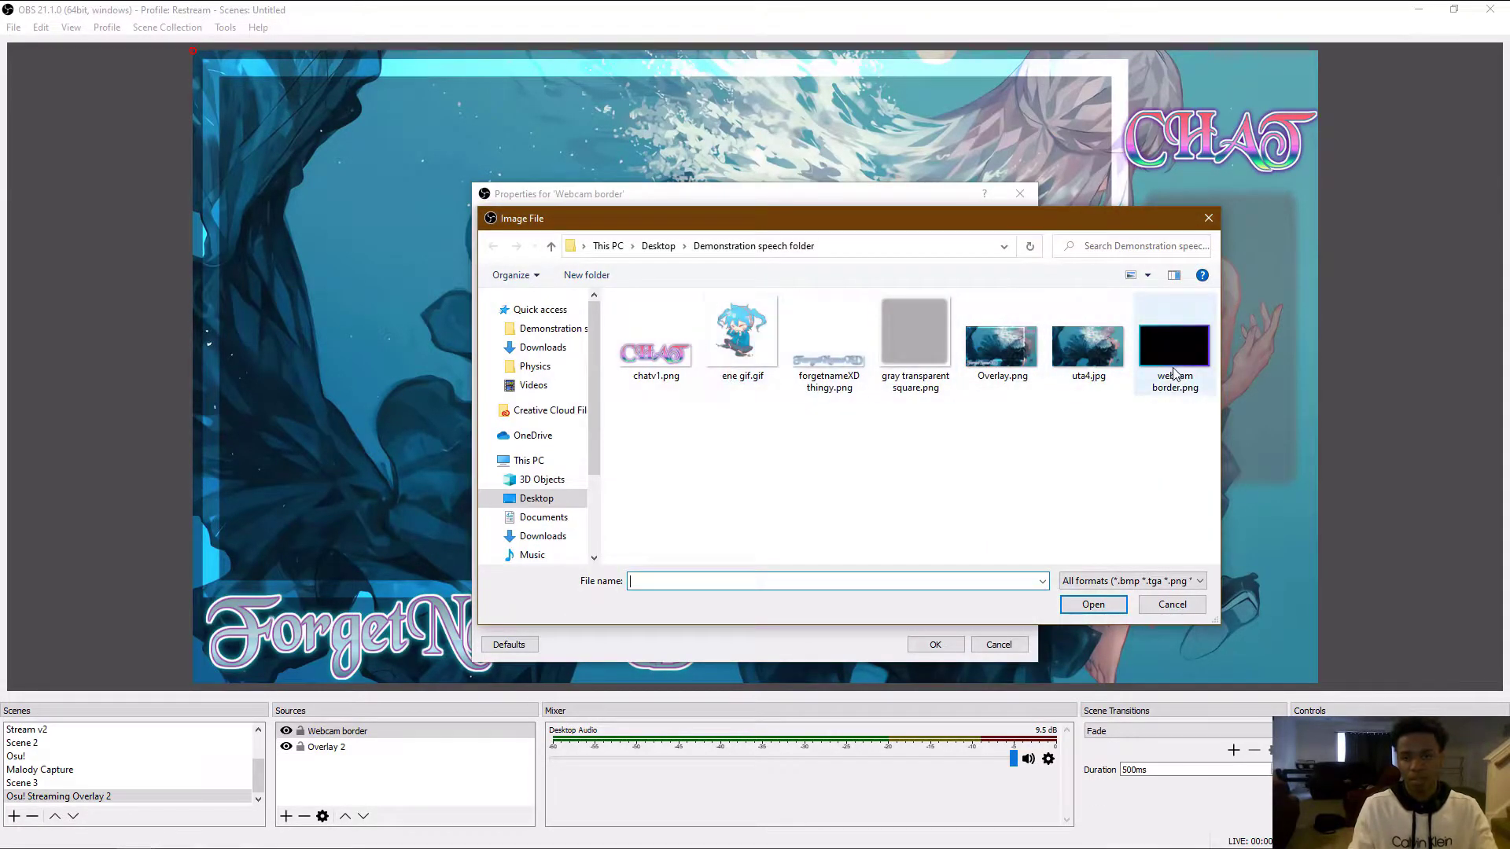
double_click(1174, 354)
click(935, 644)
drag(803, 93, 1310, 355)
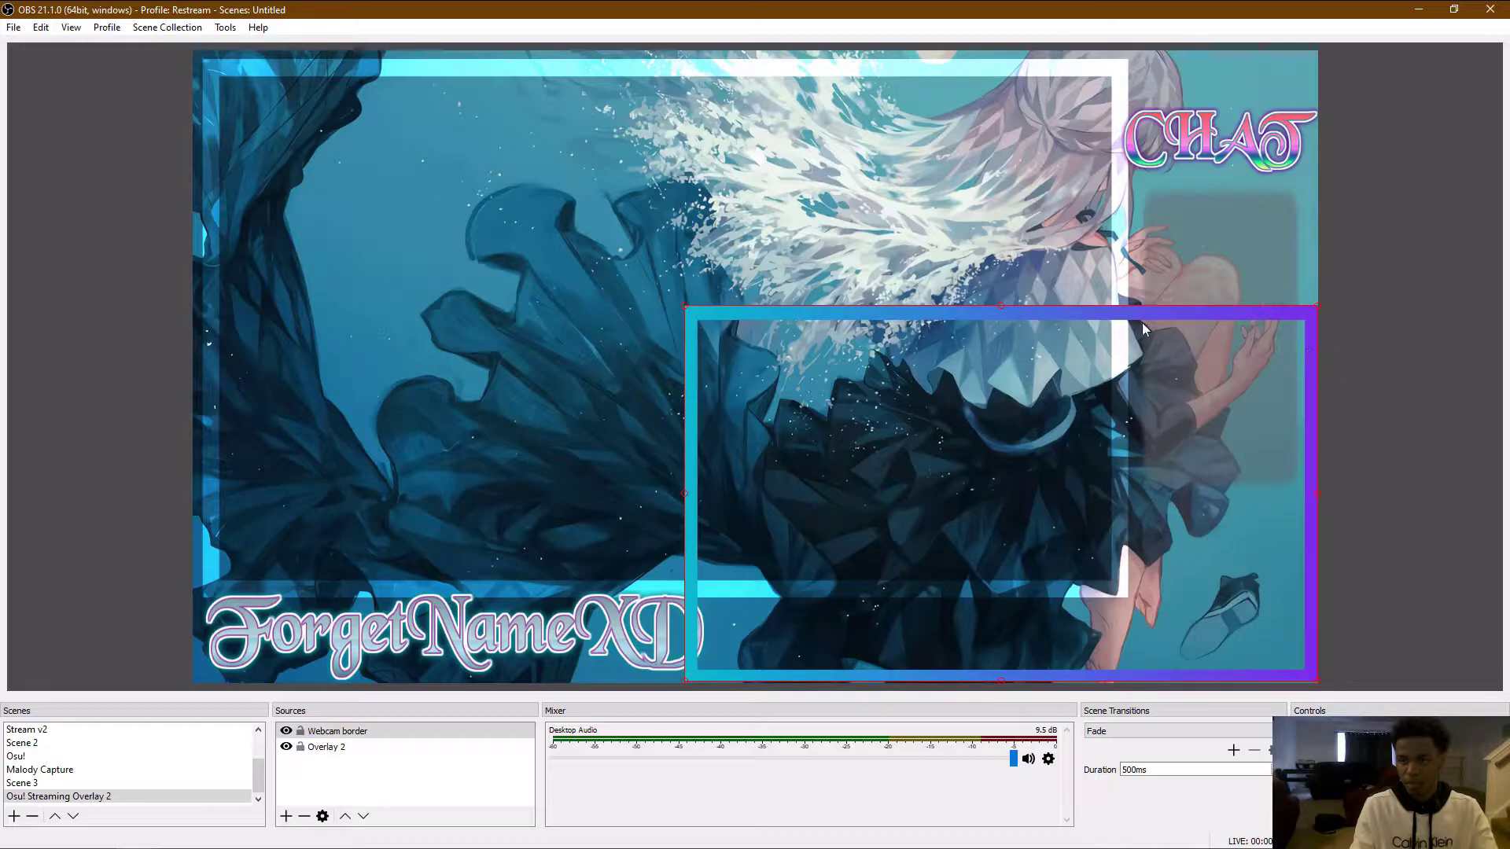
drag(683, 304, 1064, 603)
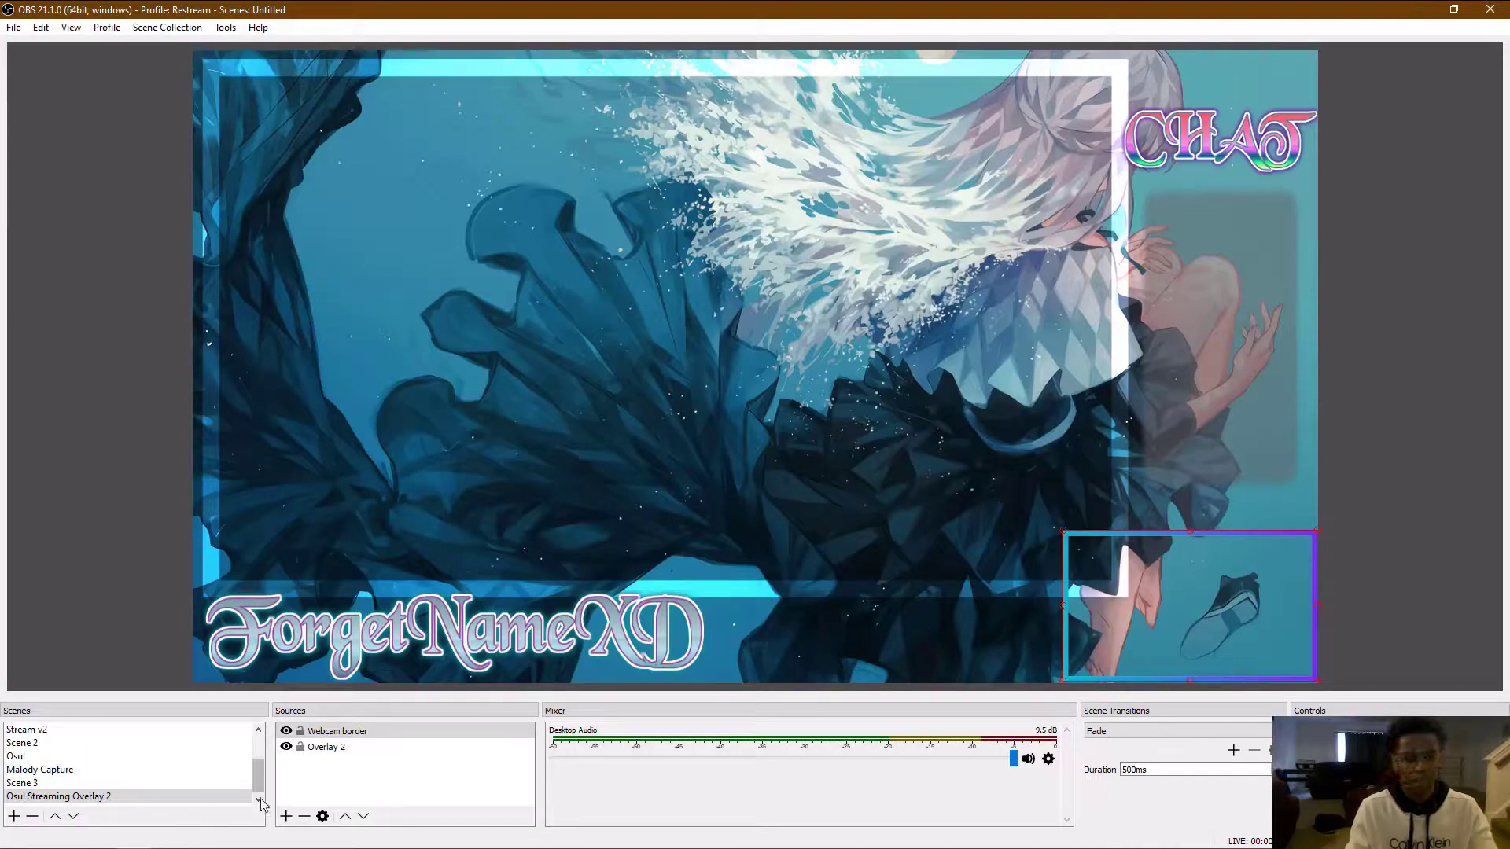
Step: Start adding another source to the Osu! Streaming Overlay 2 scene
click(286, 816)
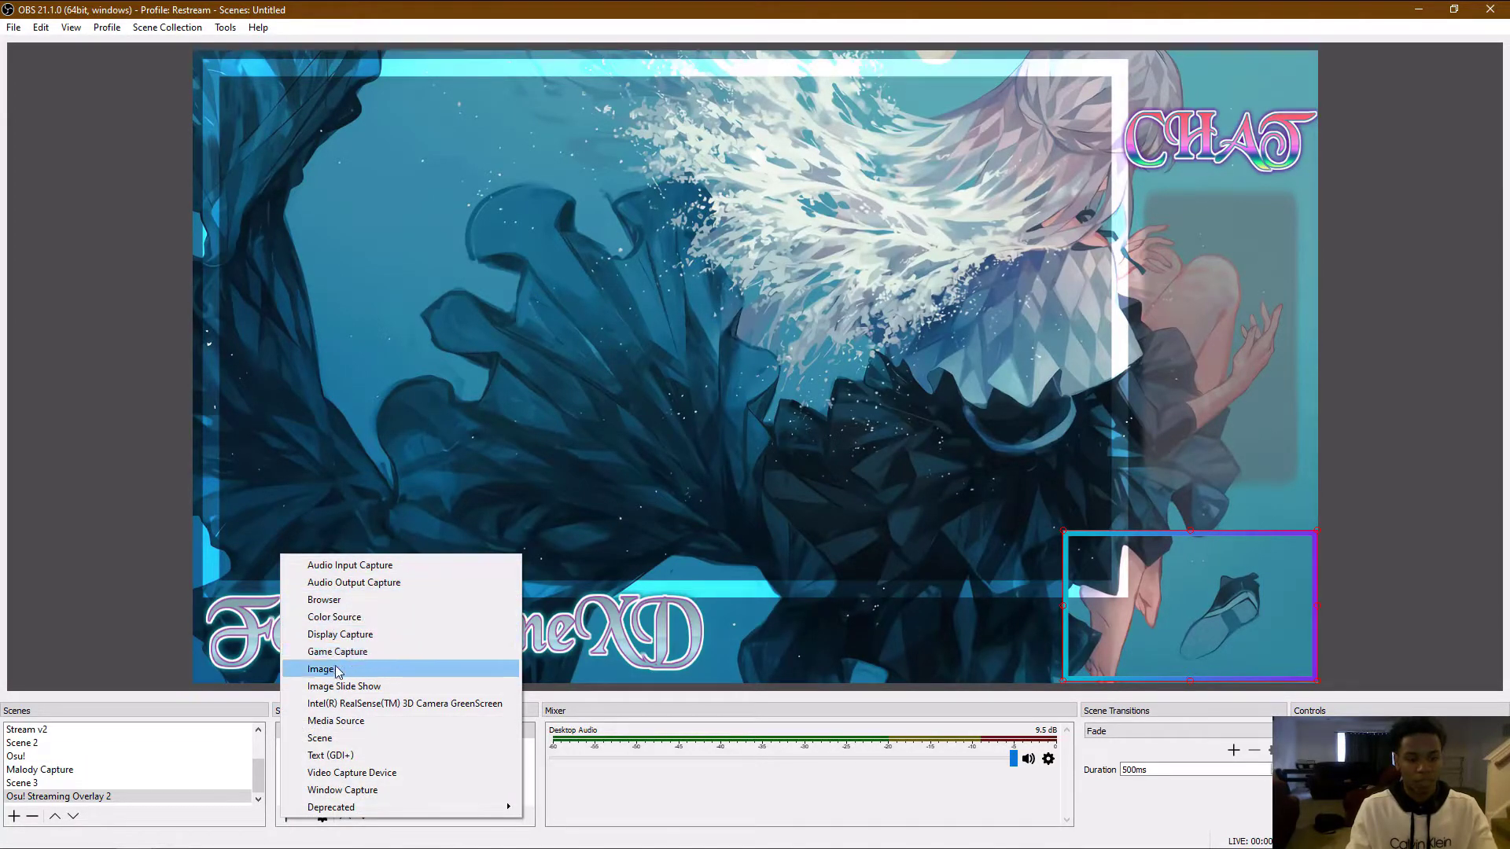